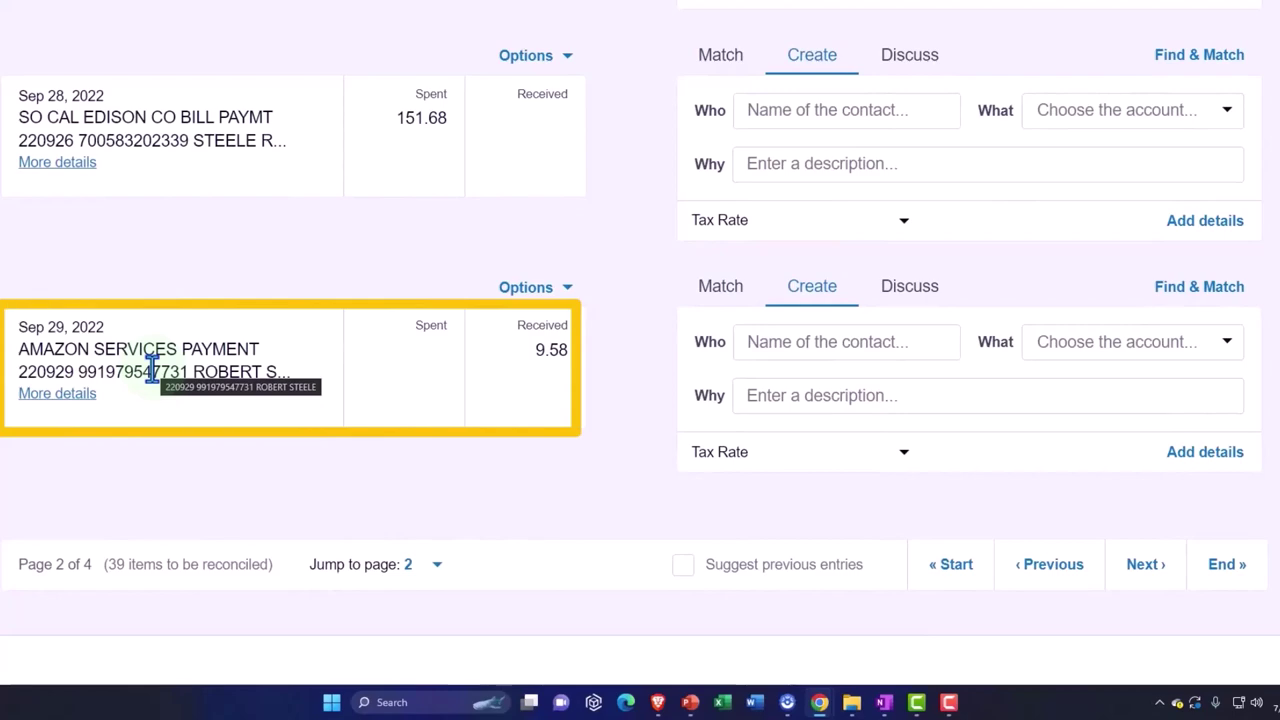
- Open the detailed entry for the Sep 29 Amazon payment and set its payer to a new contact, AMAZON SERVICES
click(1203, 455)
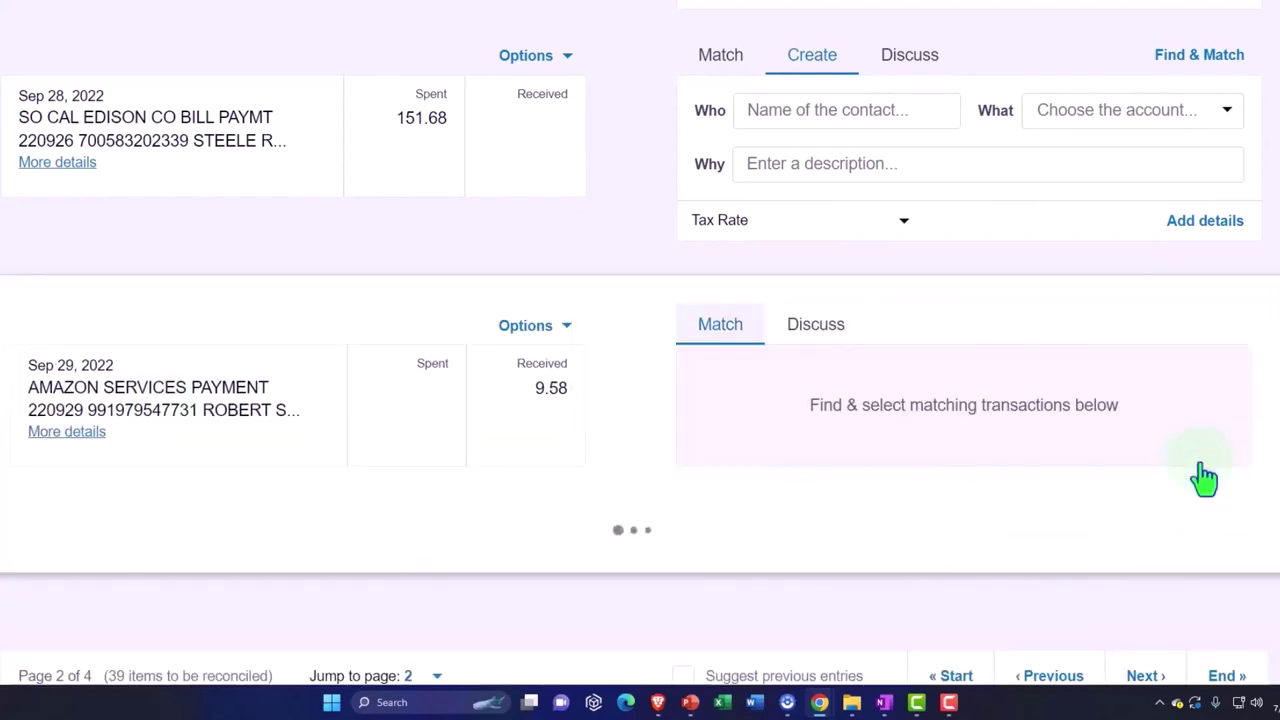
scroll(722, 444, up, 1)
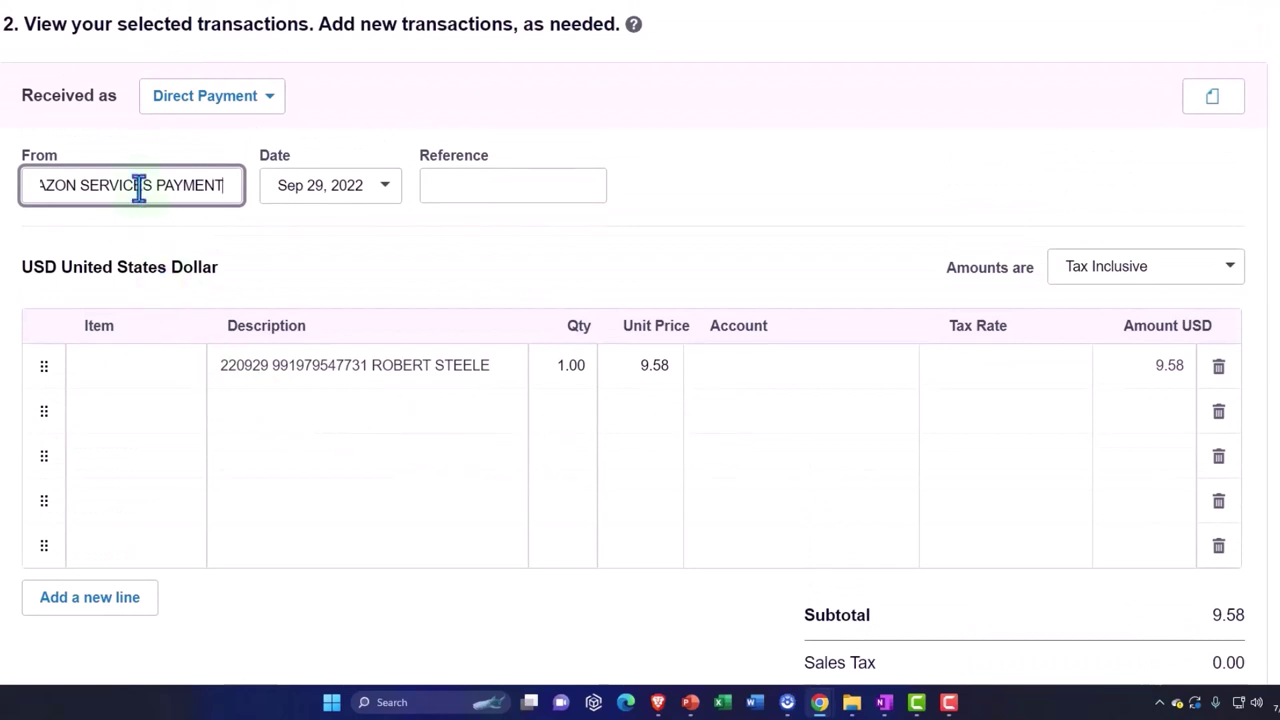
key(BackSpace)
key(BackSpace)
key(BackSpace)
key(BackSpace)
key(BackSpace)
key(BackSpace)
key(BackSpace)
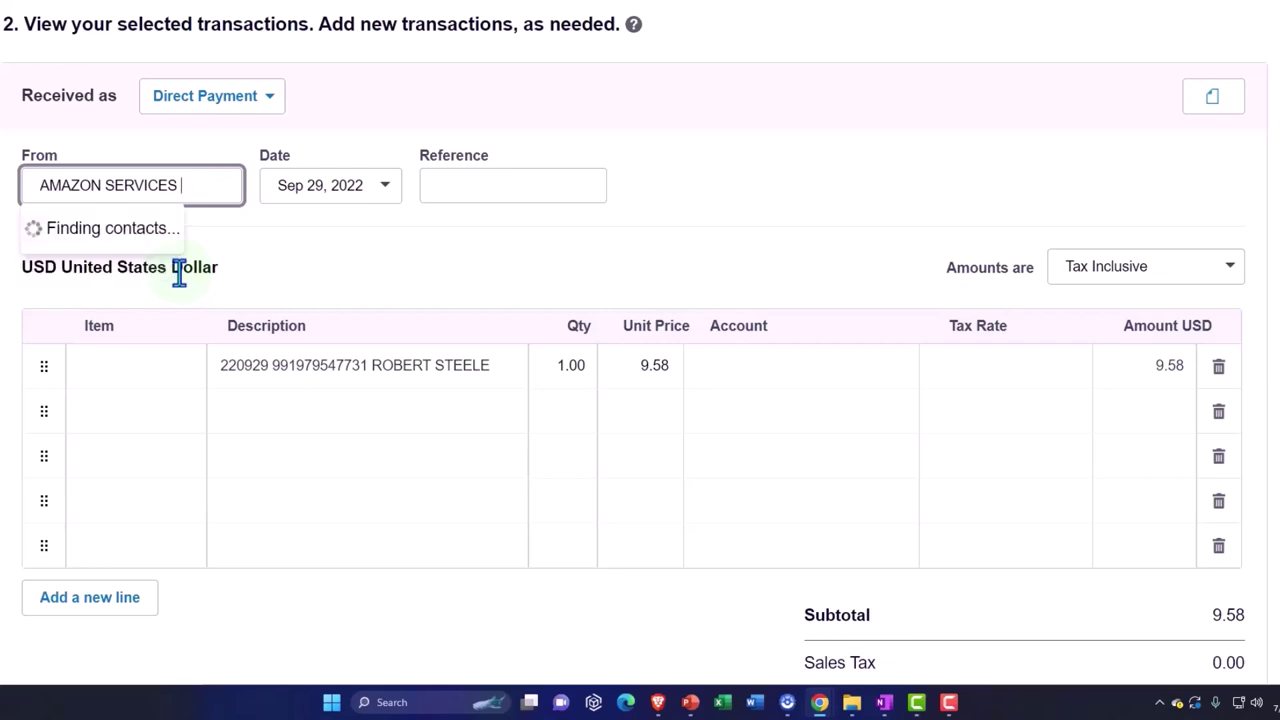
key(BackSpace)
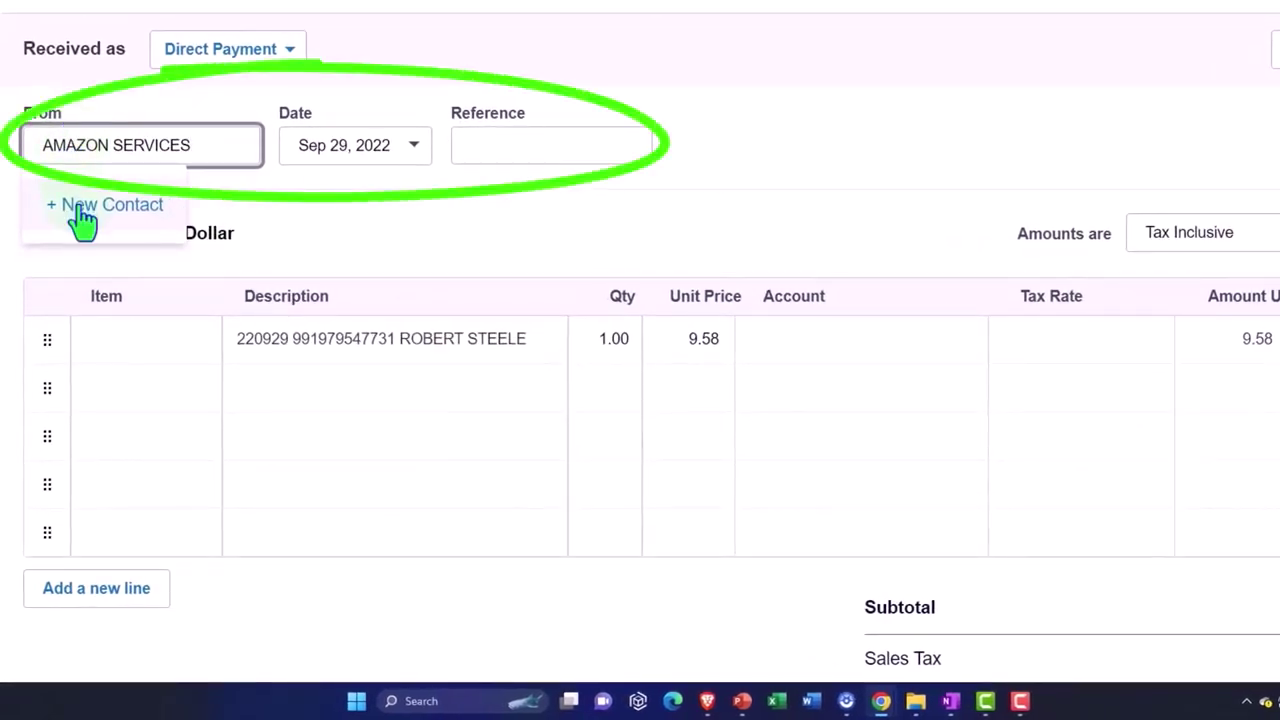
click(84, 206)
- Look through the available accounts for the payment's first line item and start adding a new account
key(Tab)
key(Tab)
key(Tab)
key(Tab)
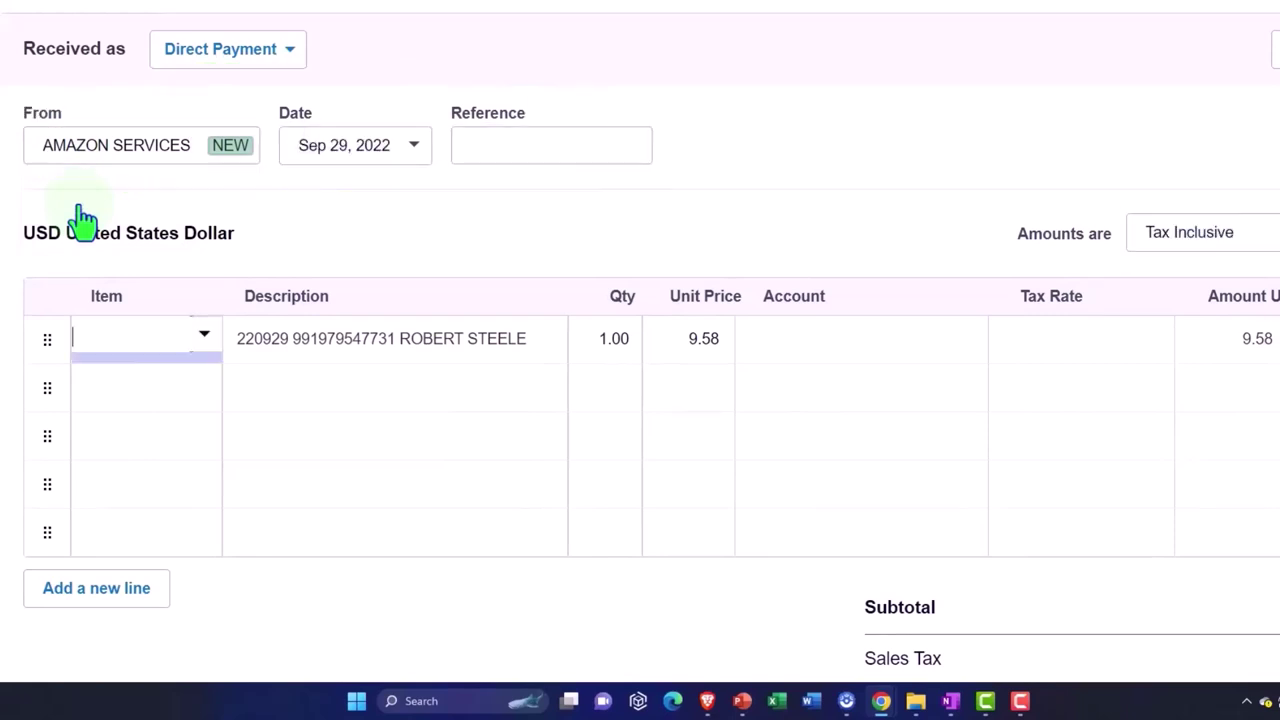
key(Tab)
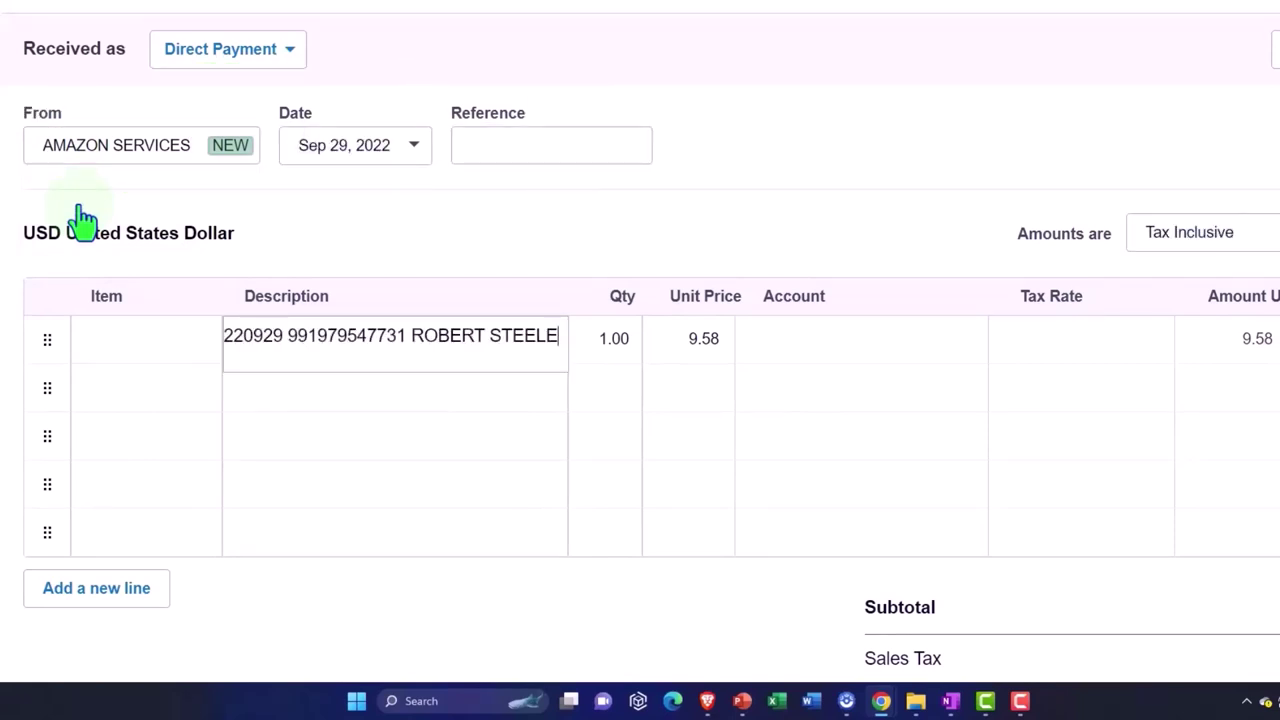
key(Tab)
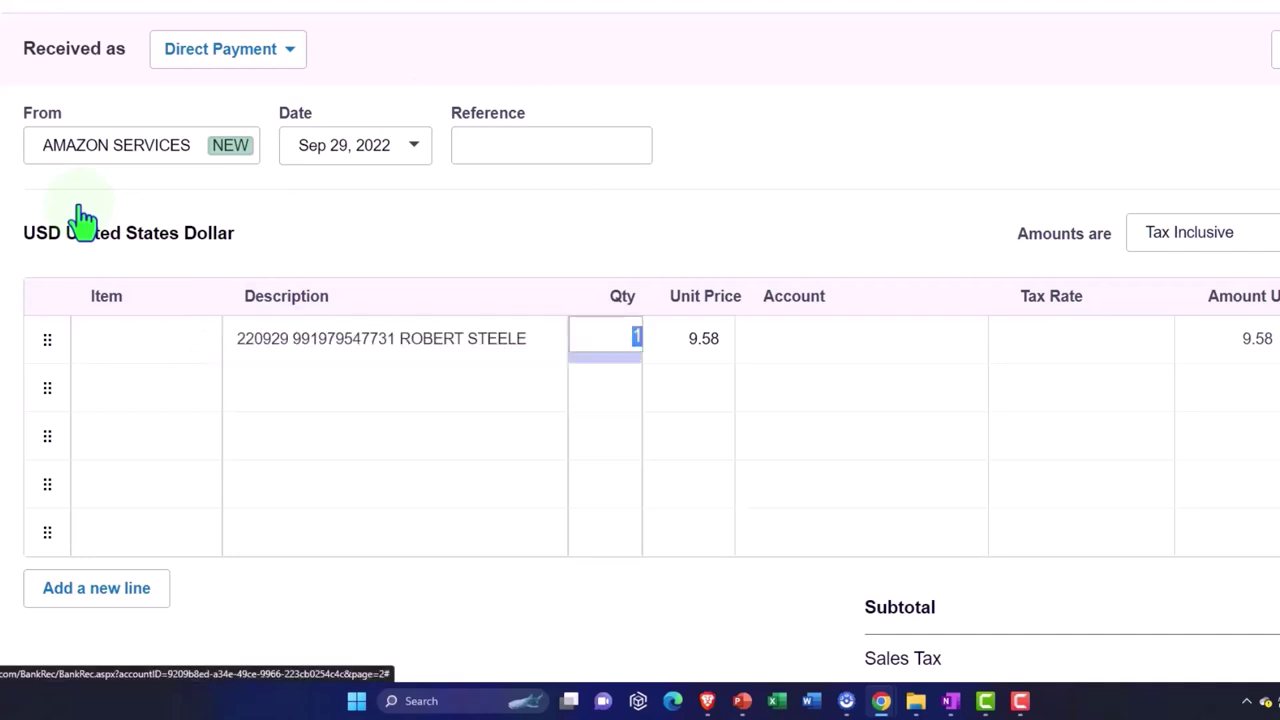
key(Tab)
key(Tab)
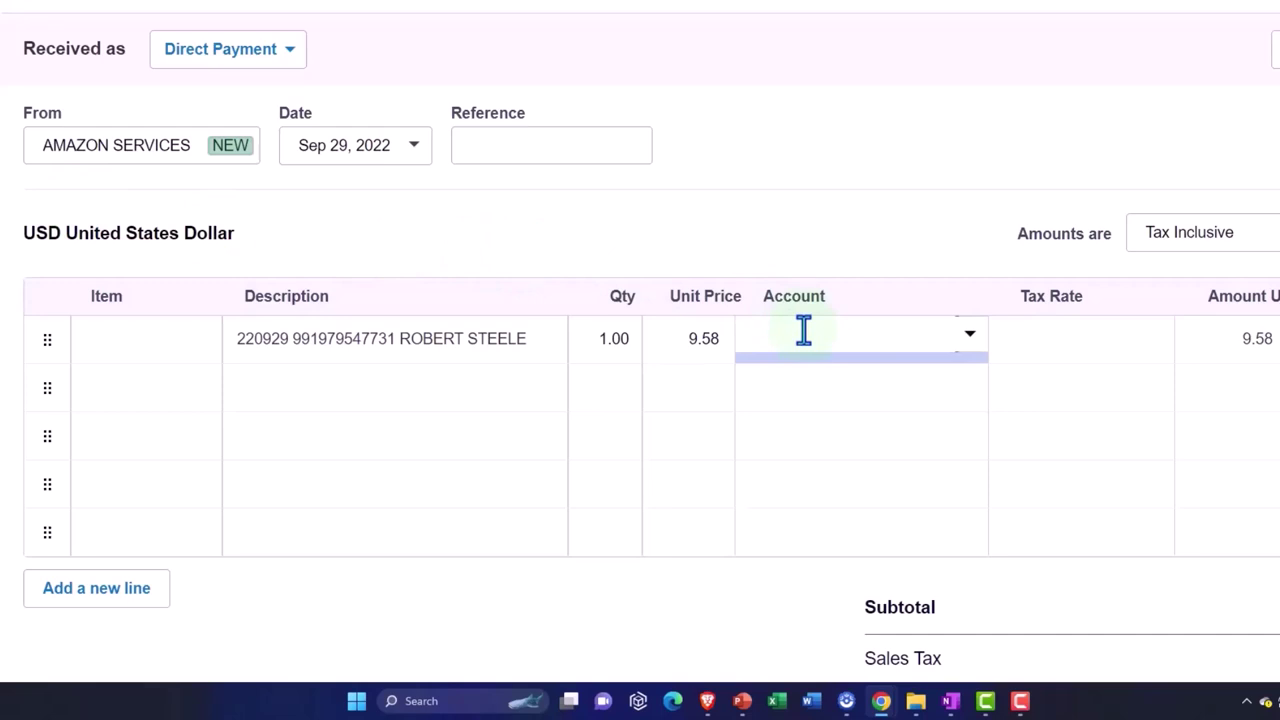
click(970, 334)
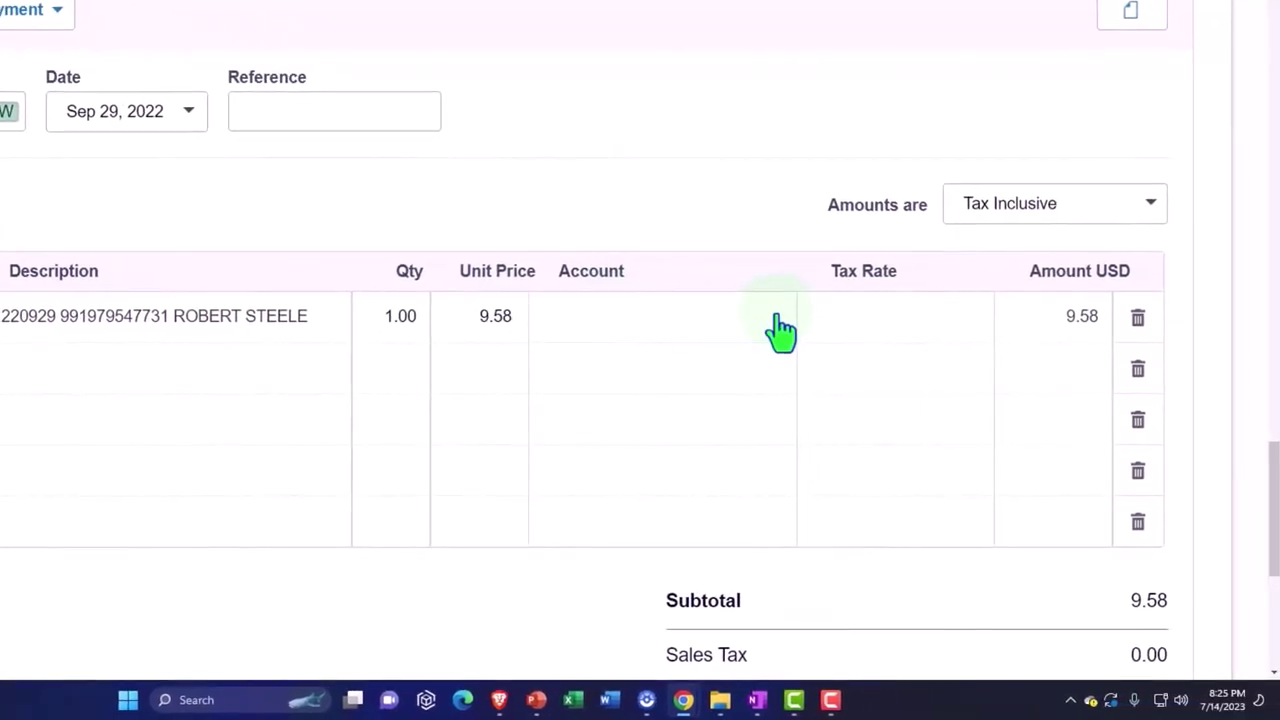
click(780, 322)
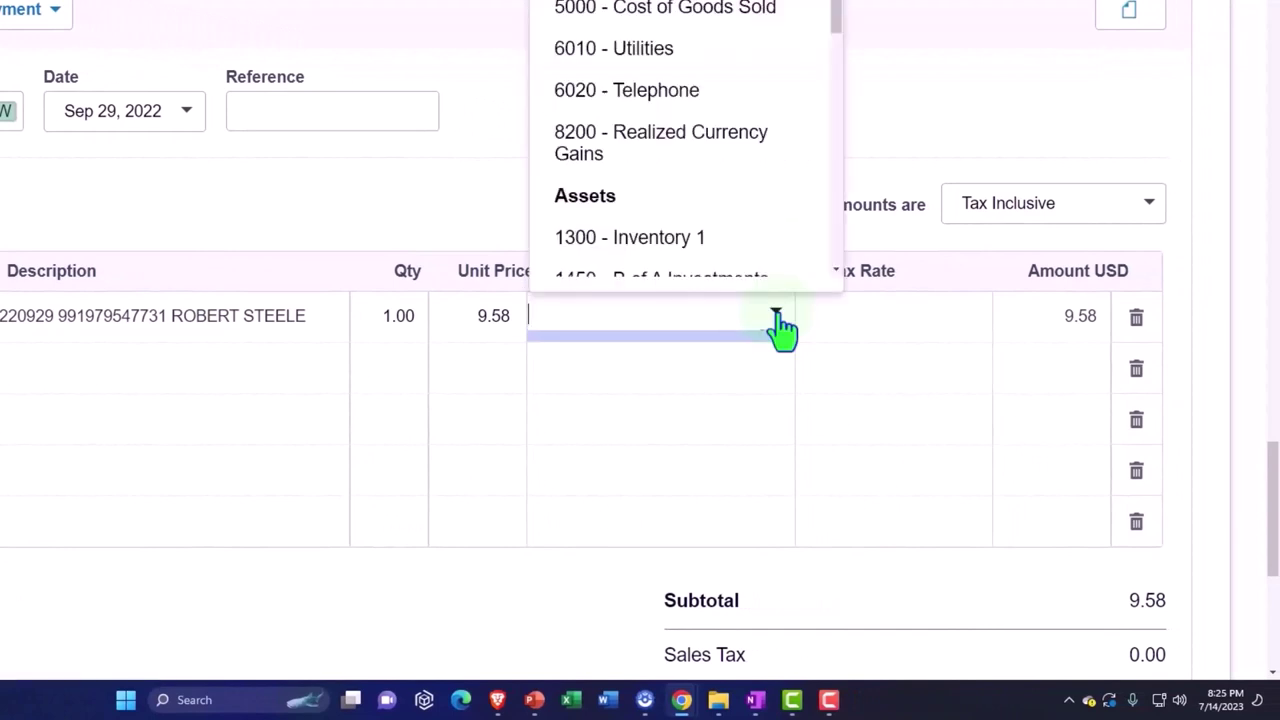
scroll(771, 134, down, 10)
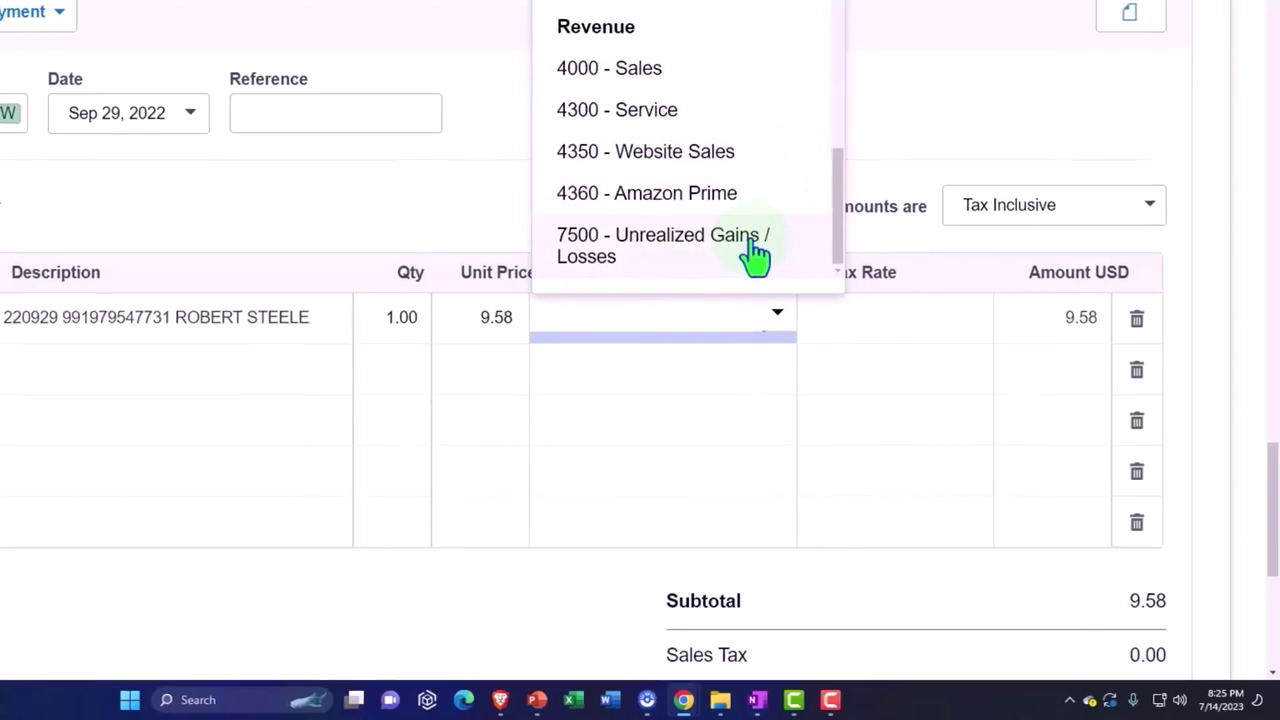
scroll(740, 225, up, 10)
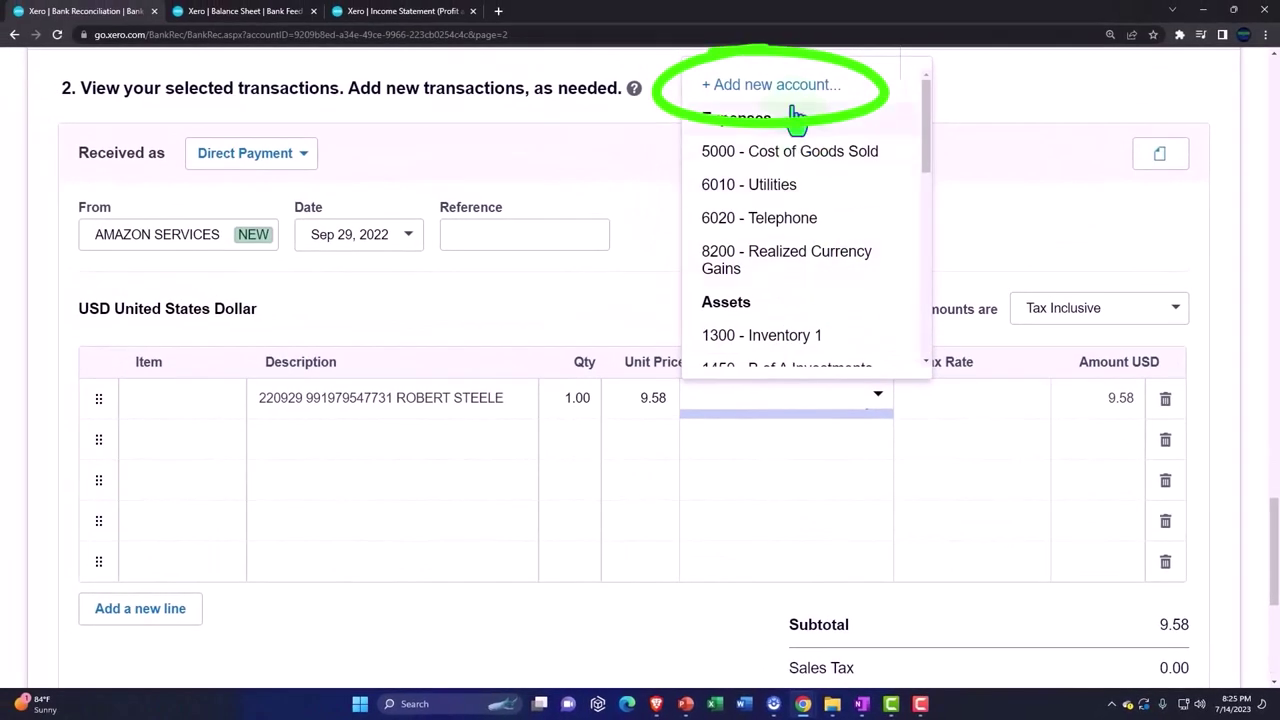
click(782, 85)
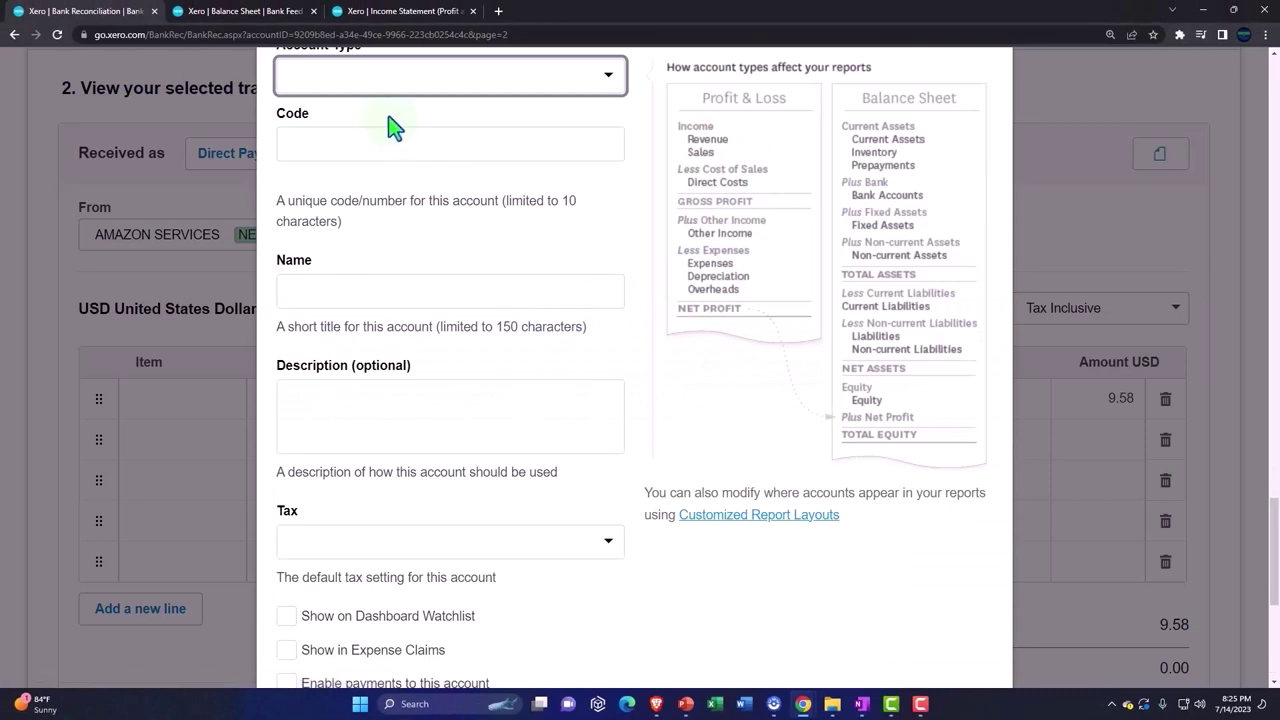
- Give the new account the code 4370 and the account type Revenue
click(369, 143)
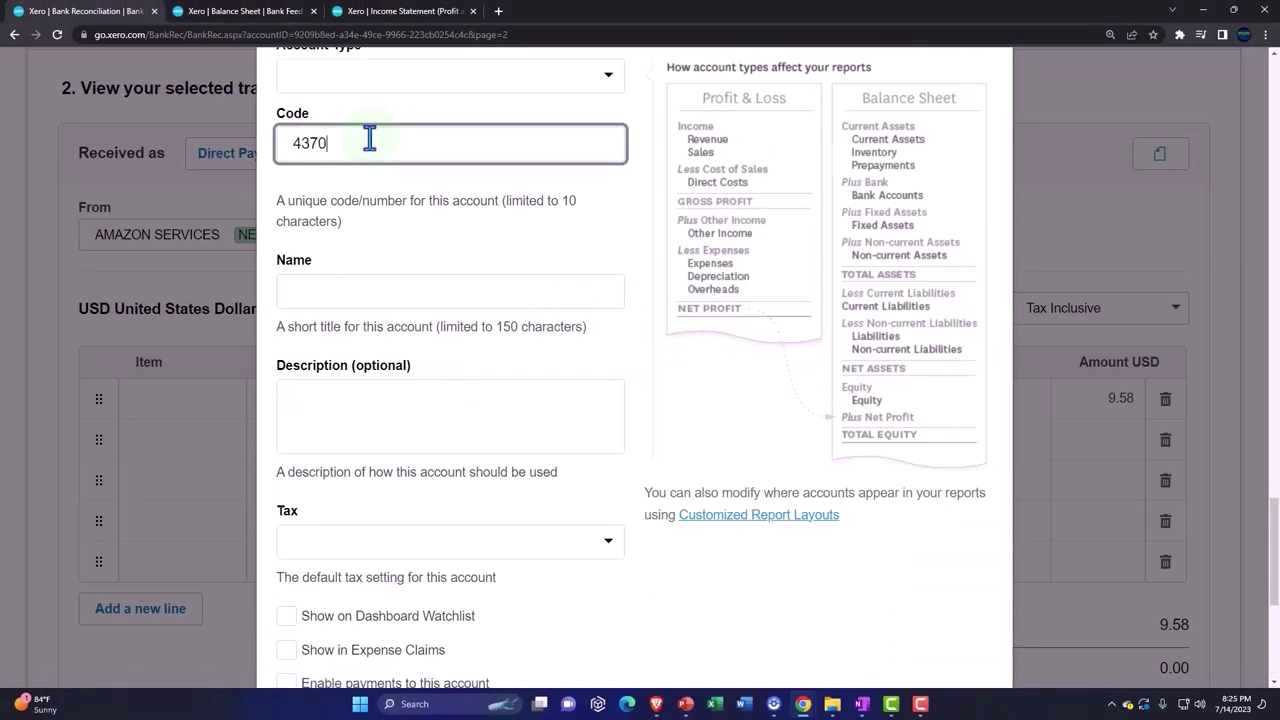
scroll(369, 143, up, 2)
click(347, 218)
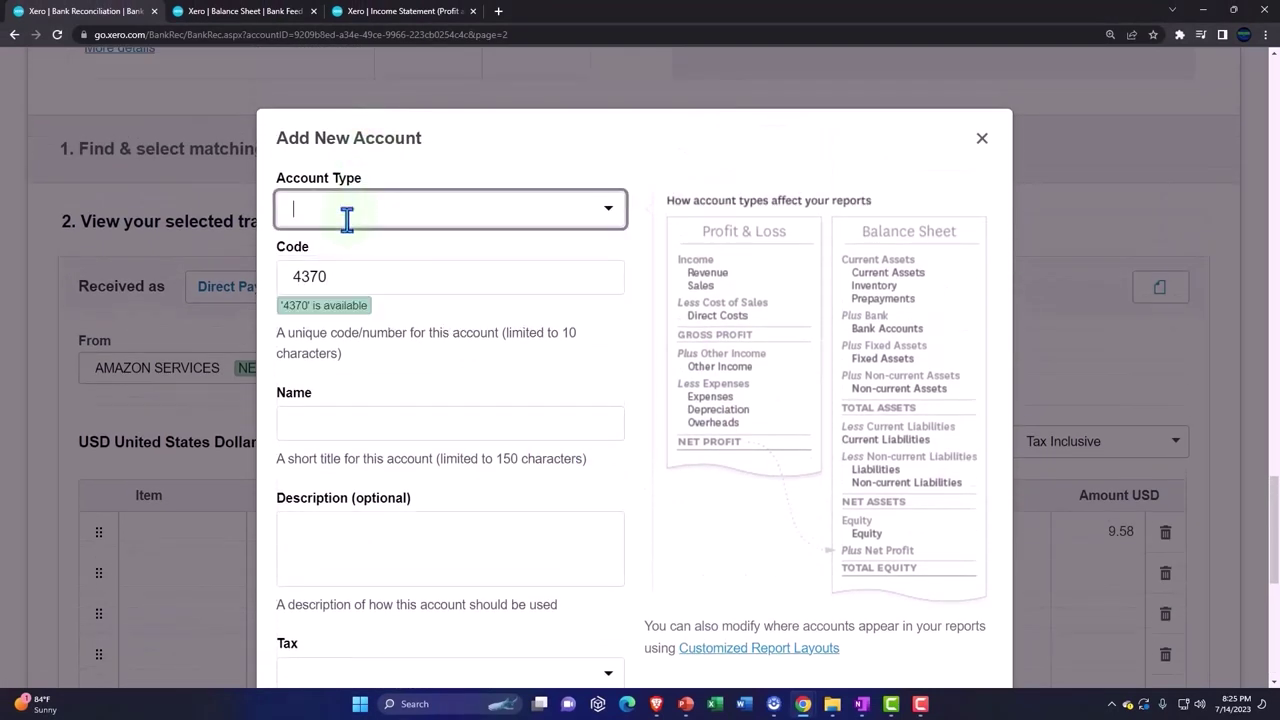
click(607, 212)
scroll(443, 380, down, 5)
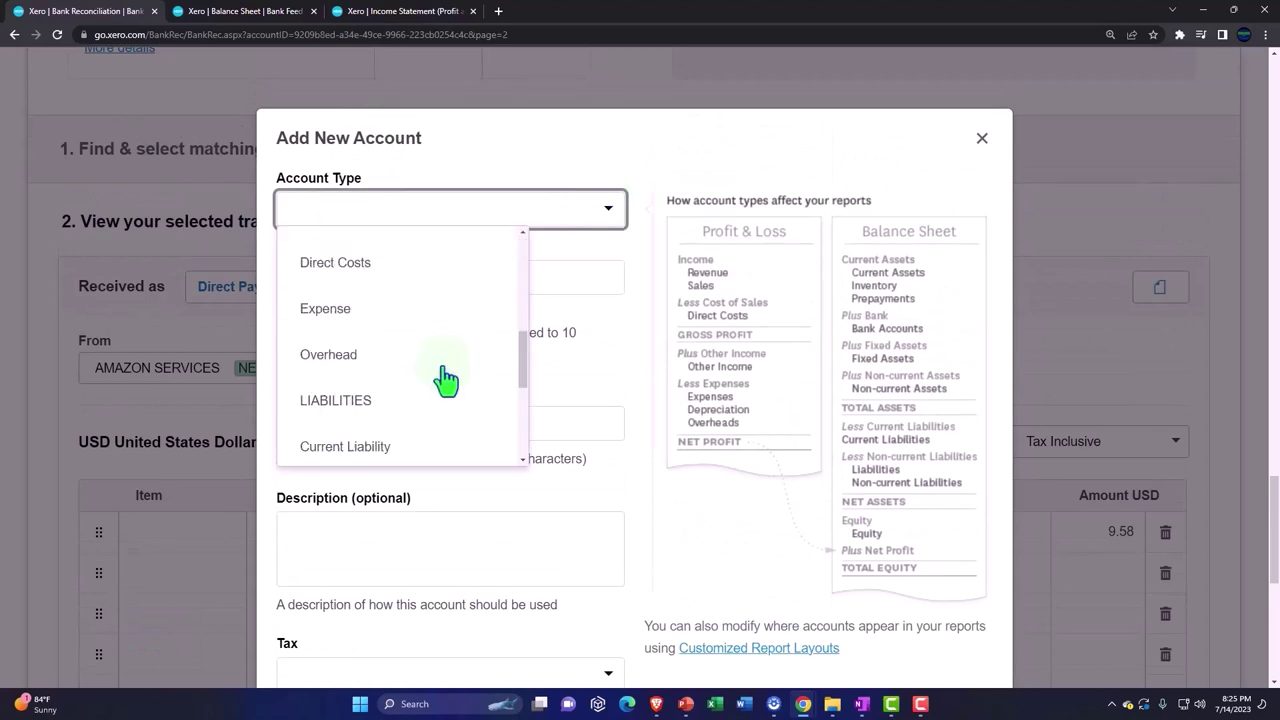
scroll(443, 380, down, 2)
click(352, 332)
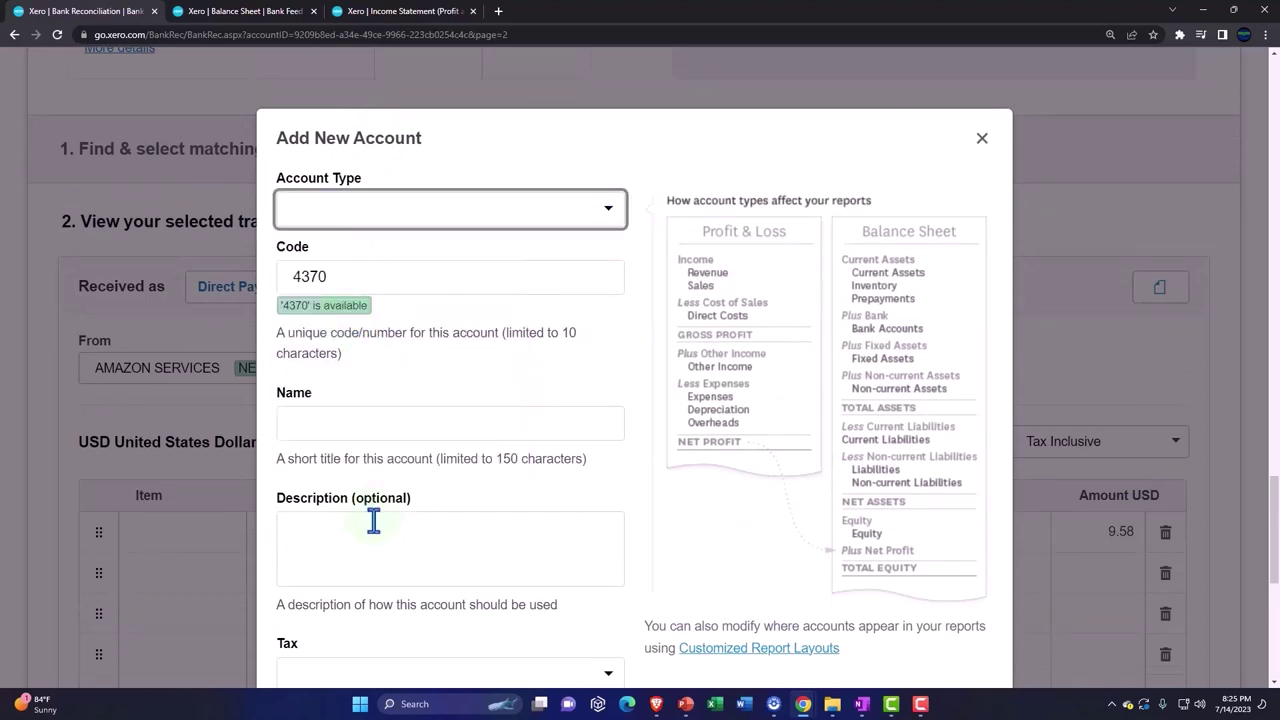
text(RE)
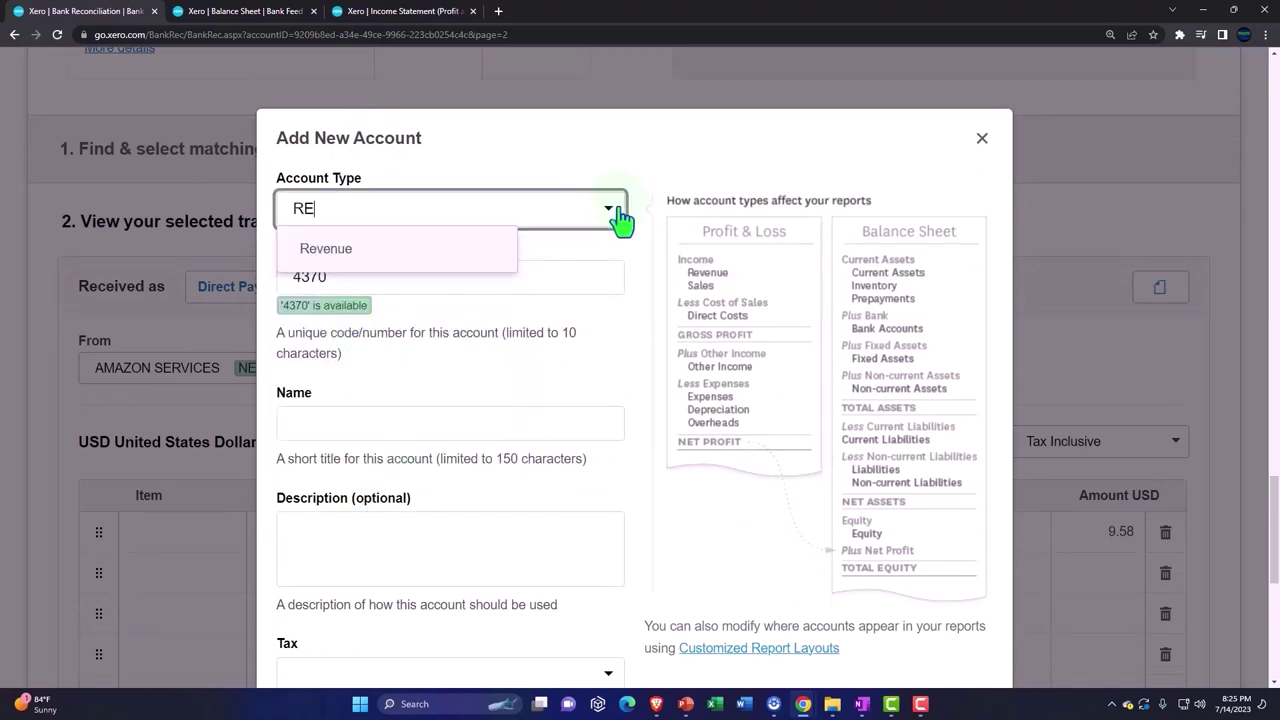
click(333, 250)
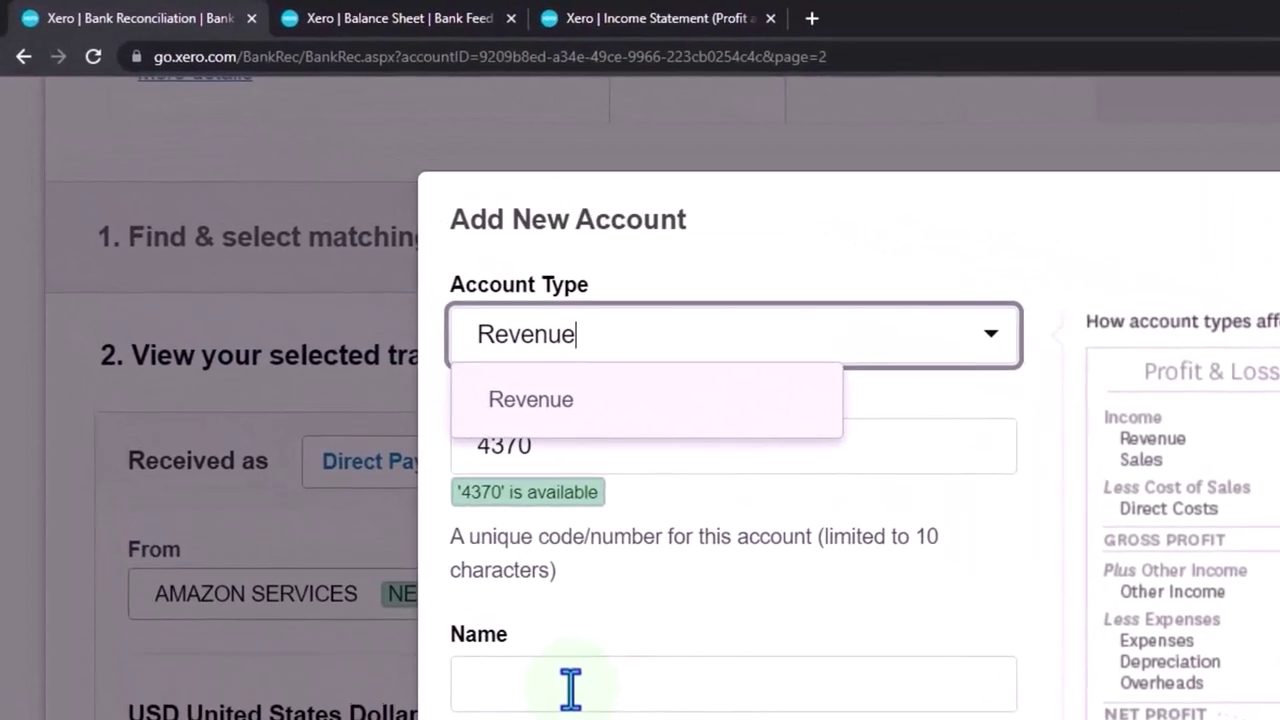
- Name the new account Book Sales Amazon and save it for use on the payment's line item
click(570, 688)
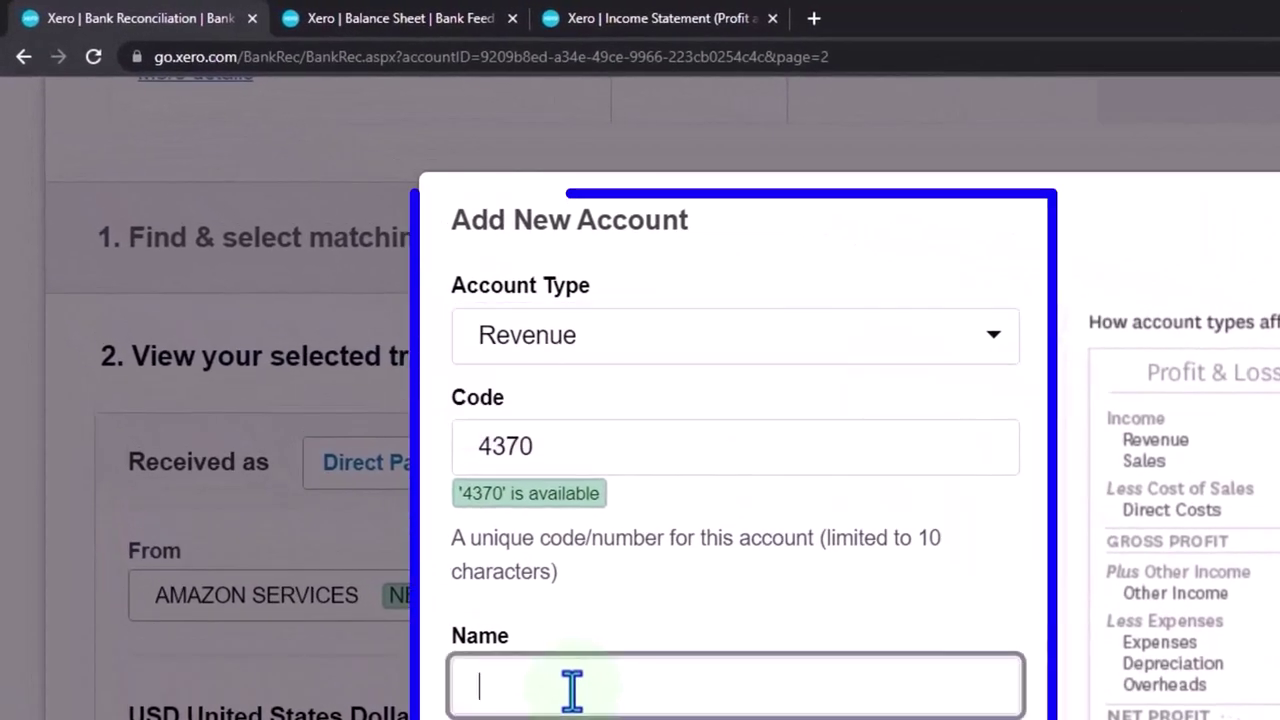
text(Books )
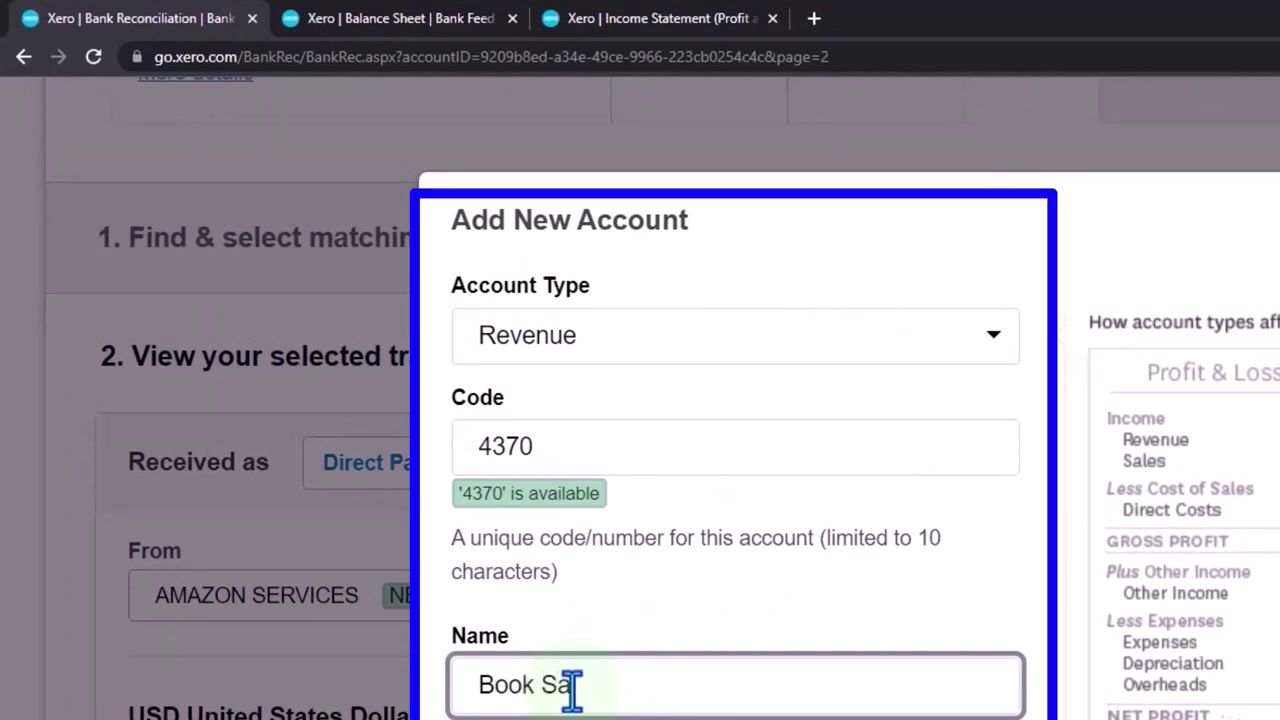
text(ales Amazon)
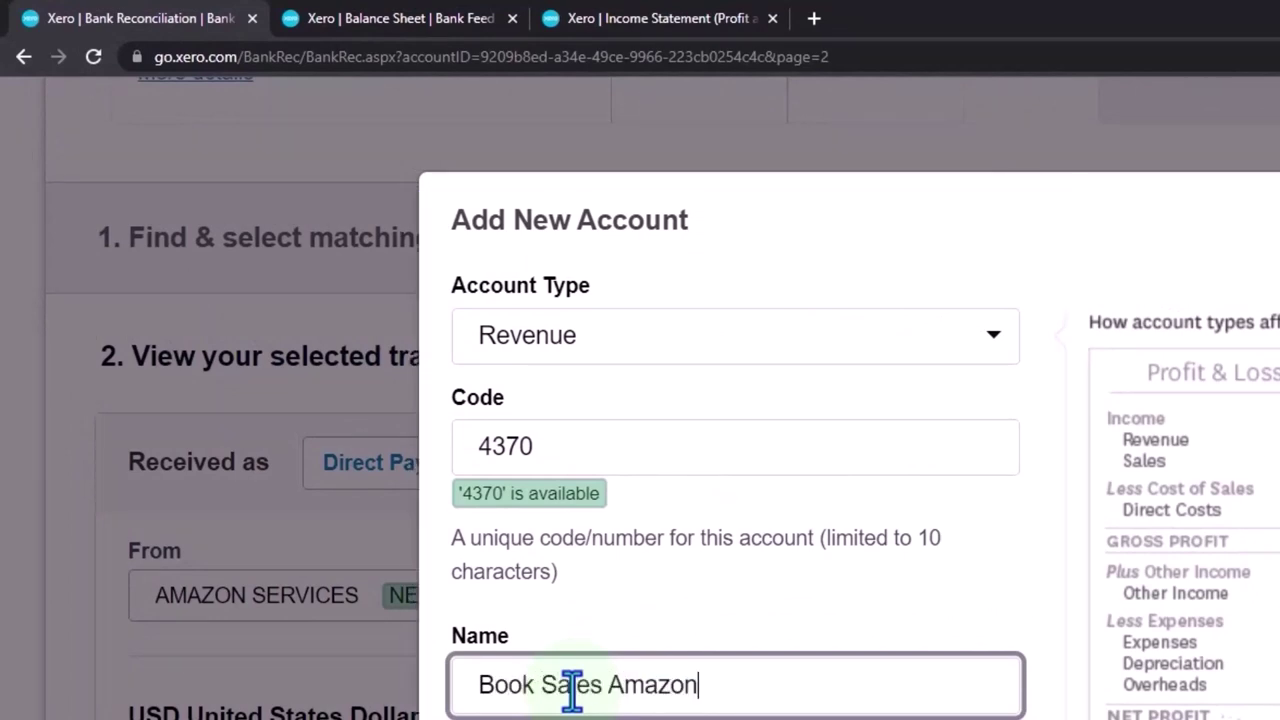
key(Tab)
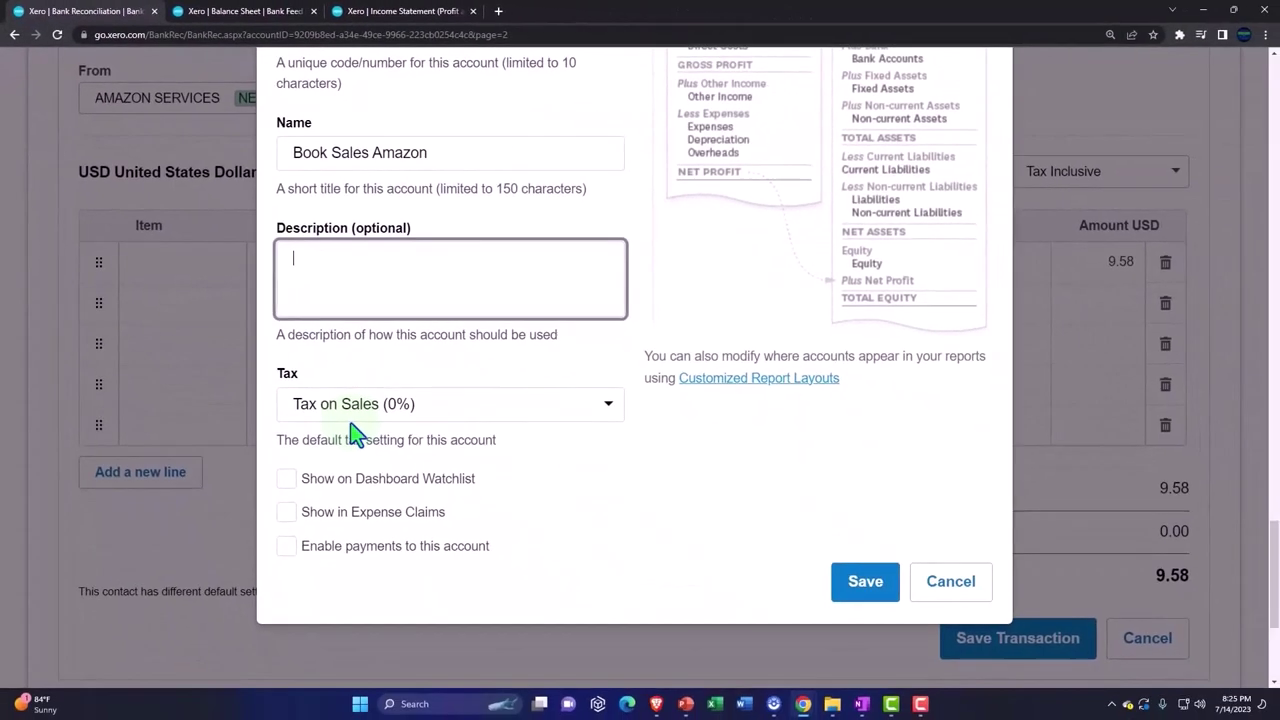
click(857, 598)
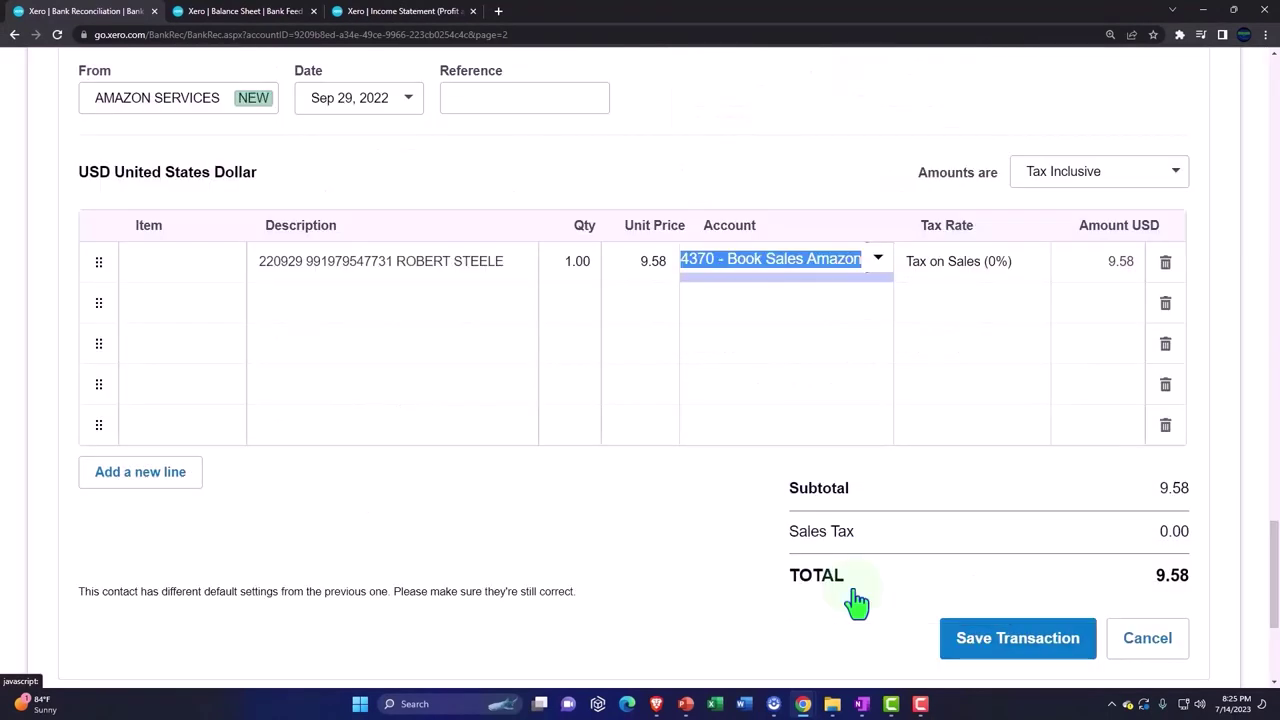
key(Tab)
key(Tab)
key(Tab)
key(Tab)
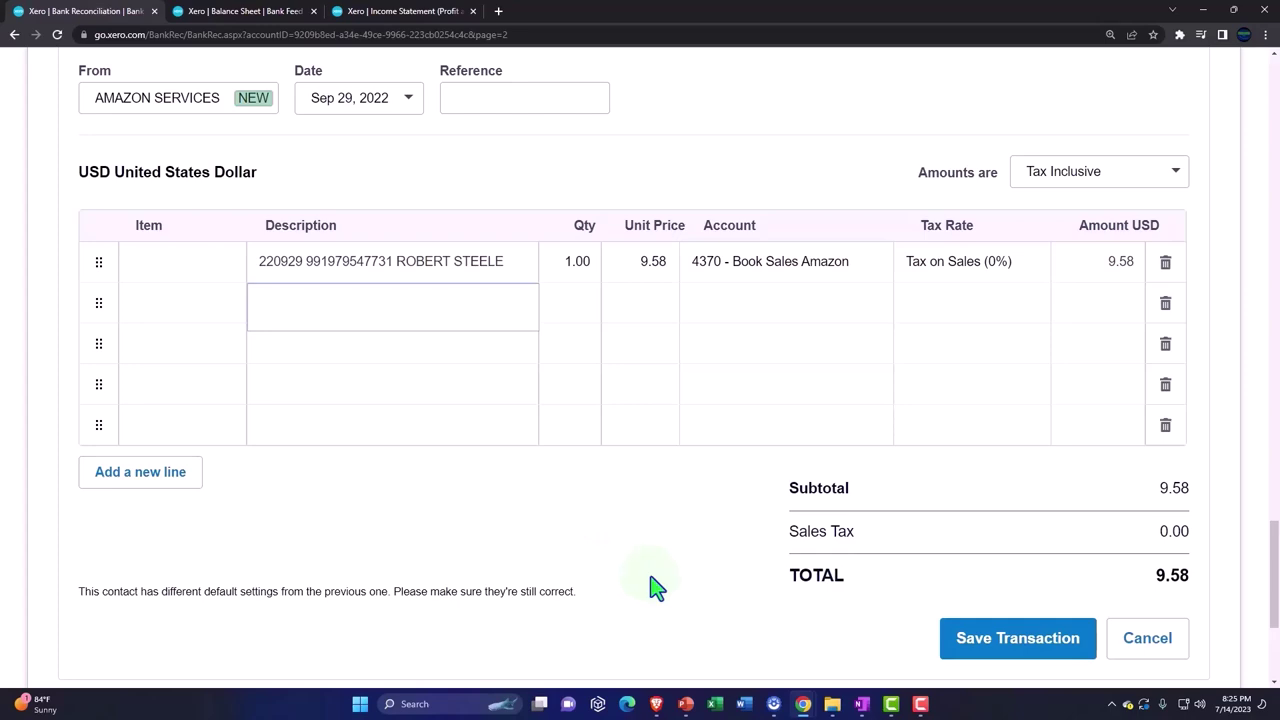
- Start creating a bank rule from the Sep 29 Amazon Services statement line
scroll(655, 587, up, 6)
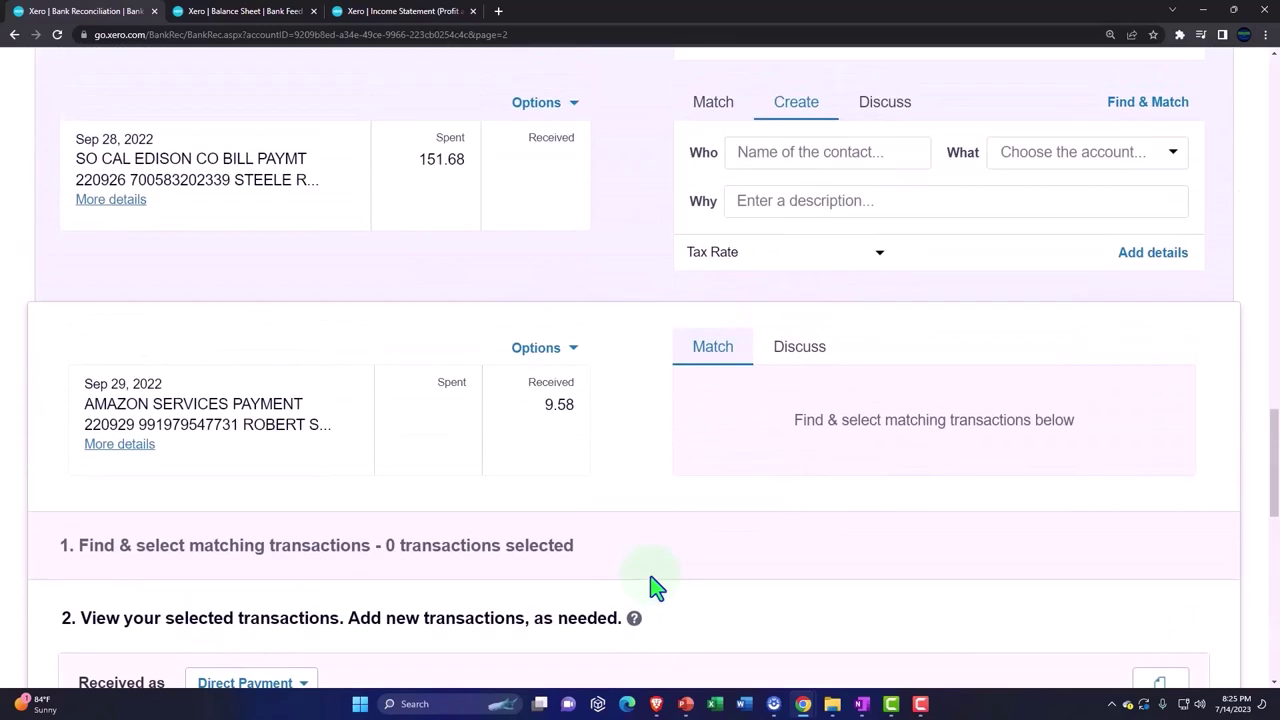
scroll(655, 587, down, 2)
scroll(654, 563, up, 1)
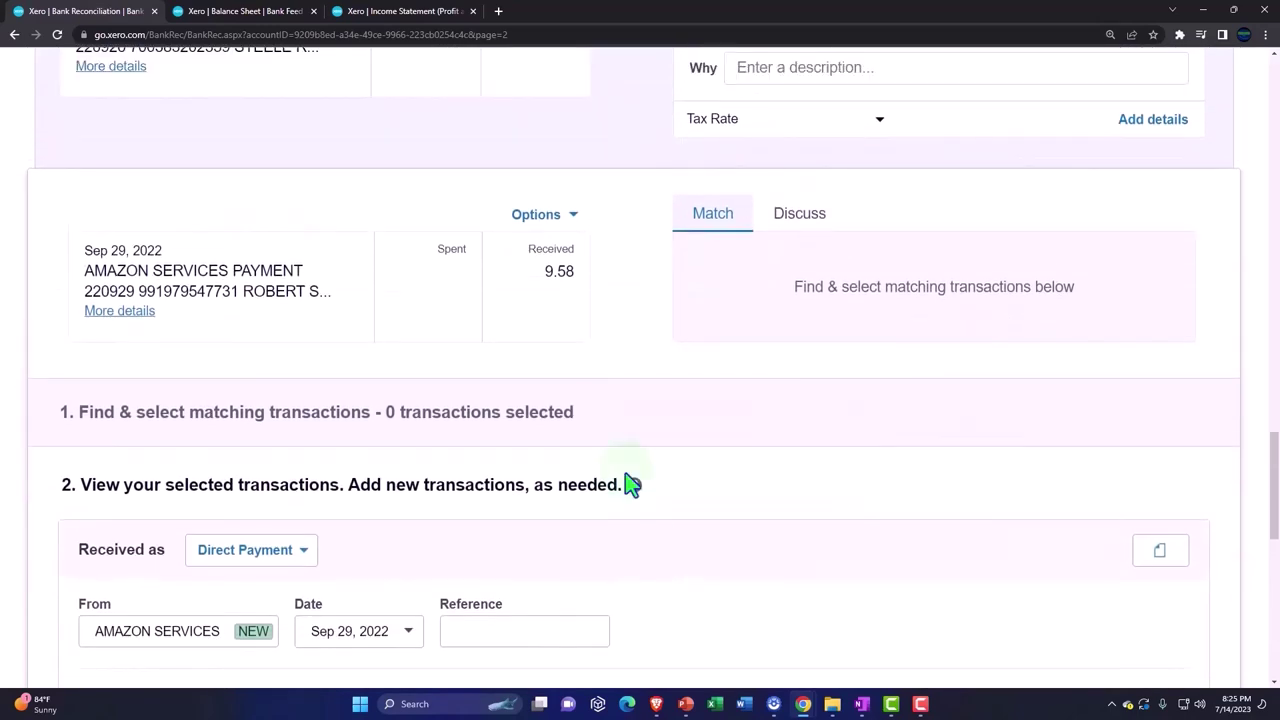
scroll(569, 224, down, 5)
scroll(575, 340, up, 5)
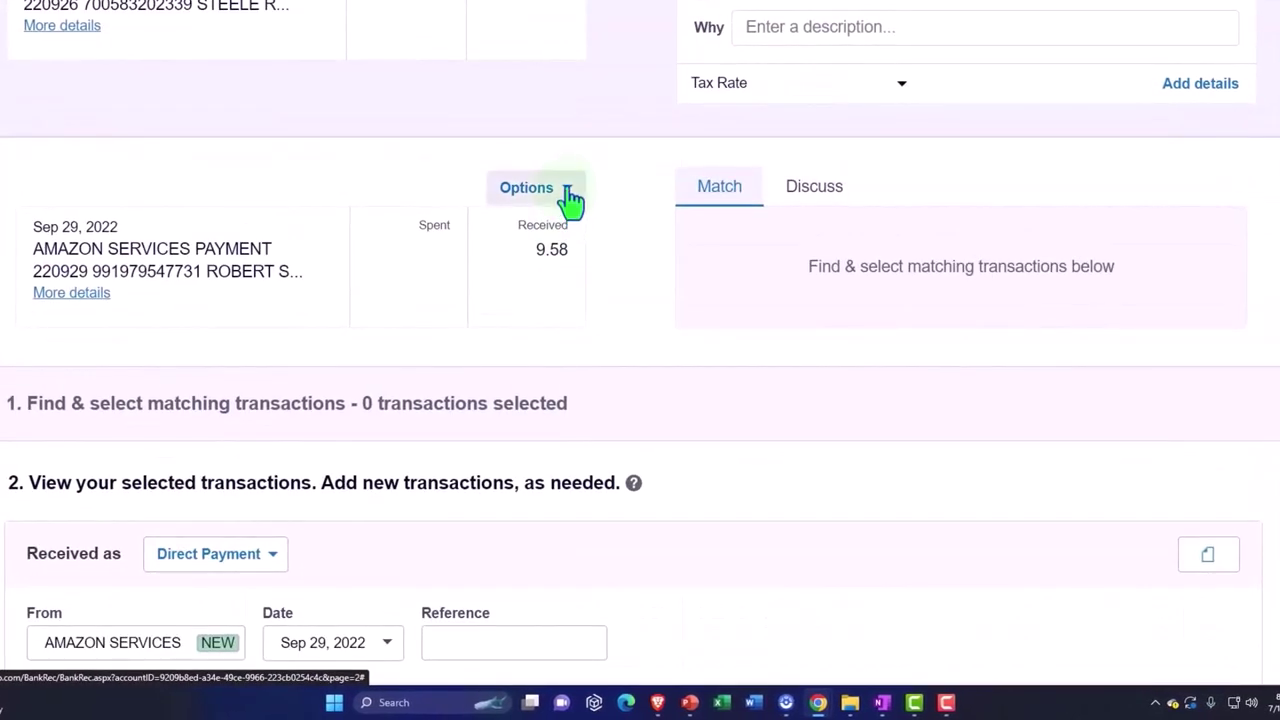
click(568, 194)
click(571, 249)
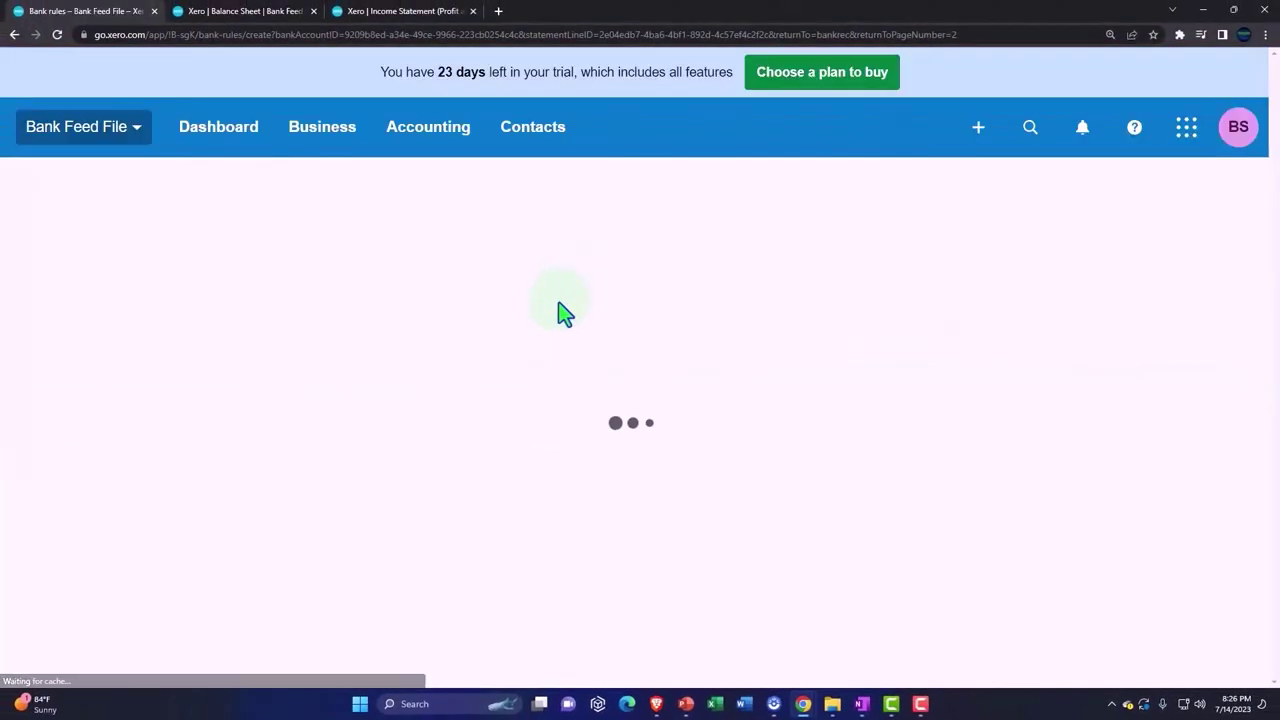
- Set the rule's first condition to any text field contains AMAZON SERVICES and delete the description condition
scroll(560, 350, down, 2)
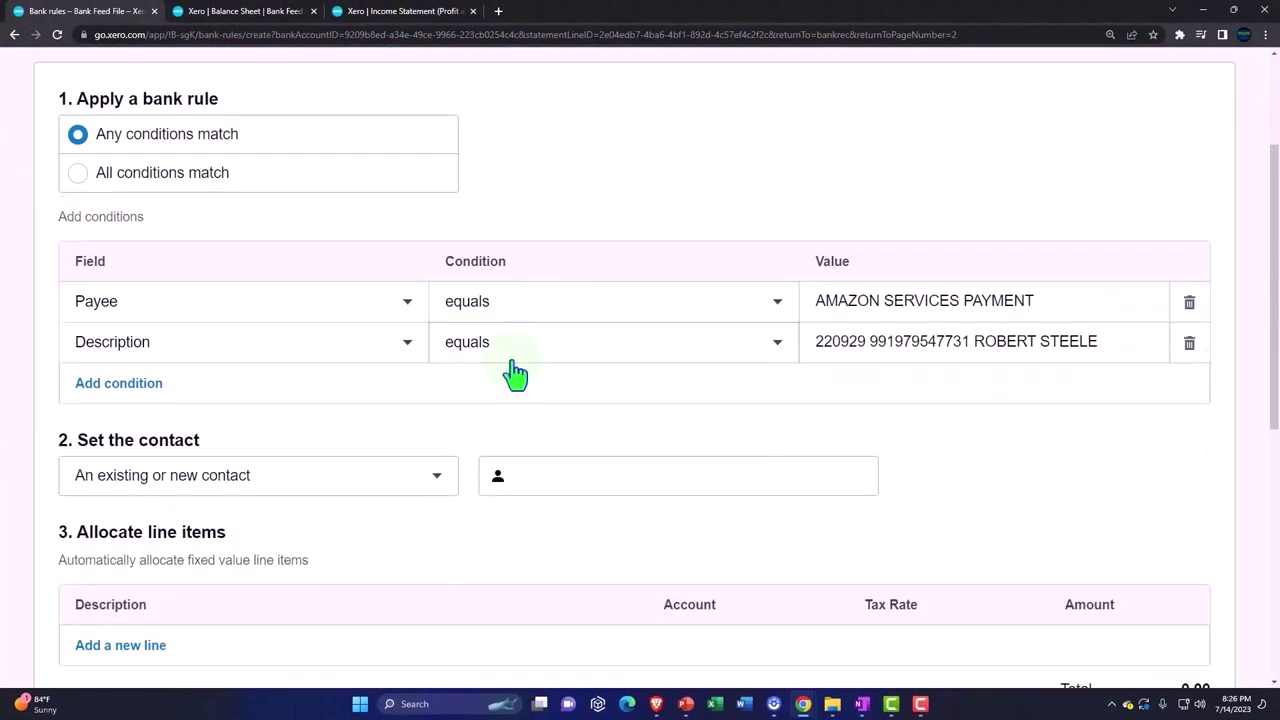
click(408, 300)
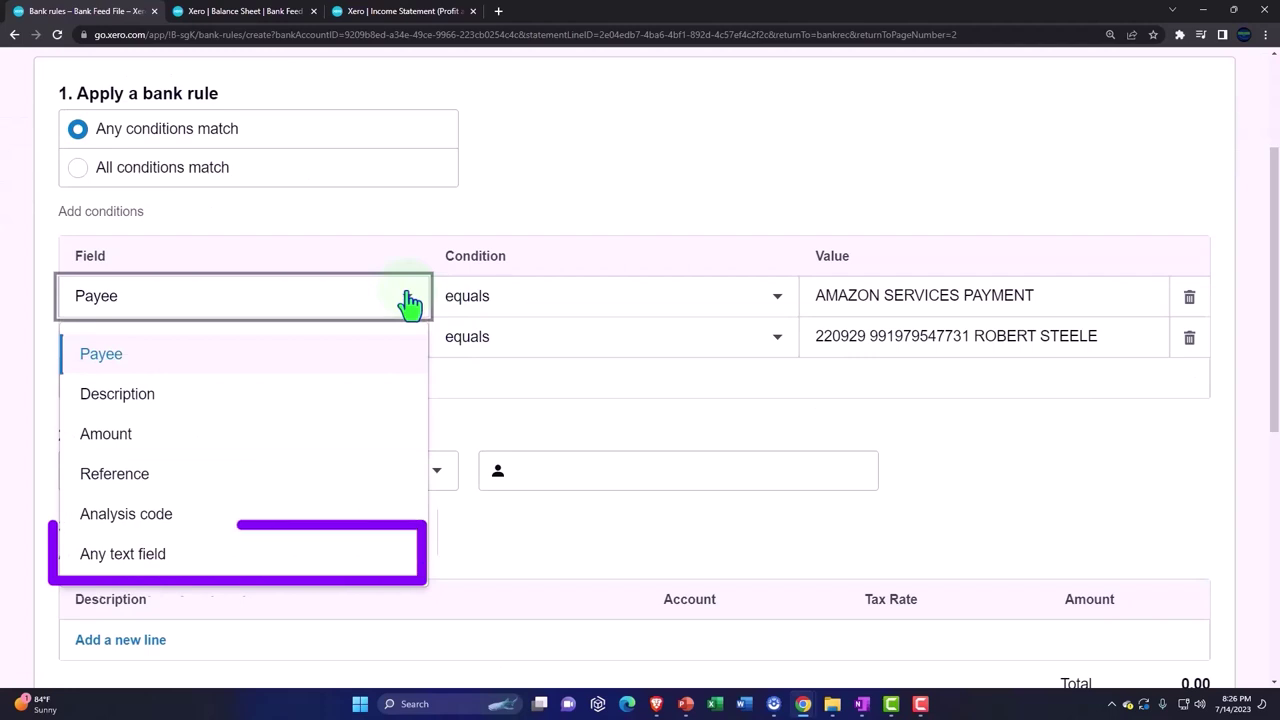
click(285, 562)
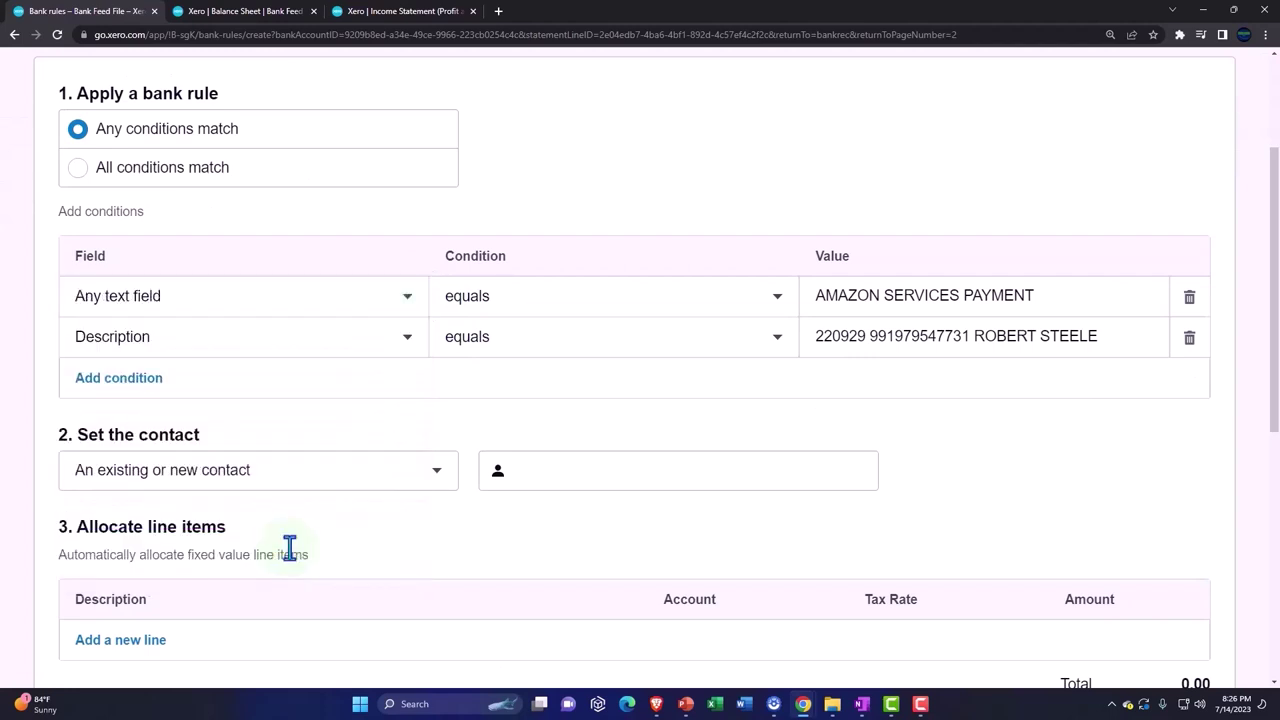
click(778, 302)
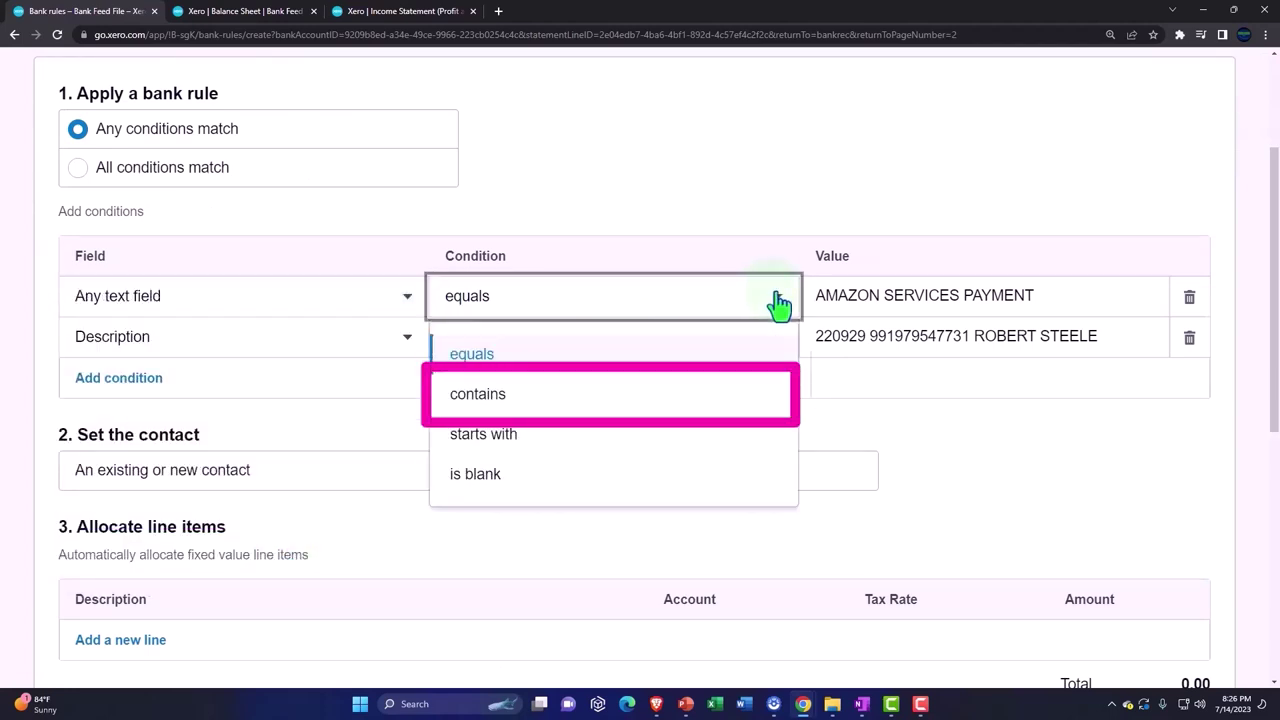
click(680, 403)
click(1058, 293)
click(1061, 294)
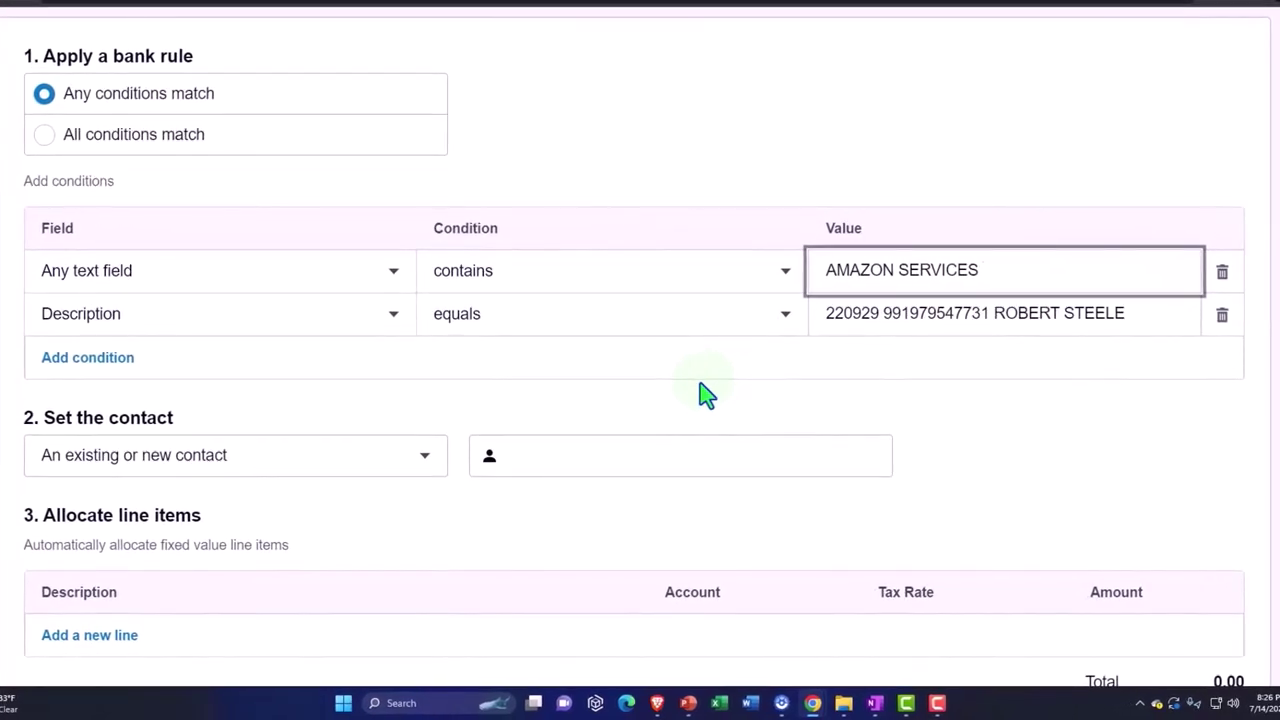
click(1222, 316)
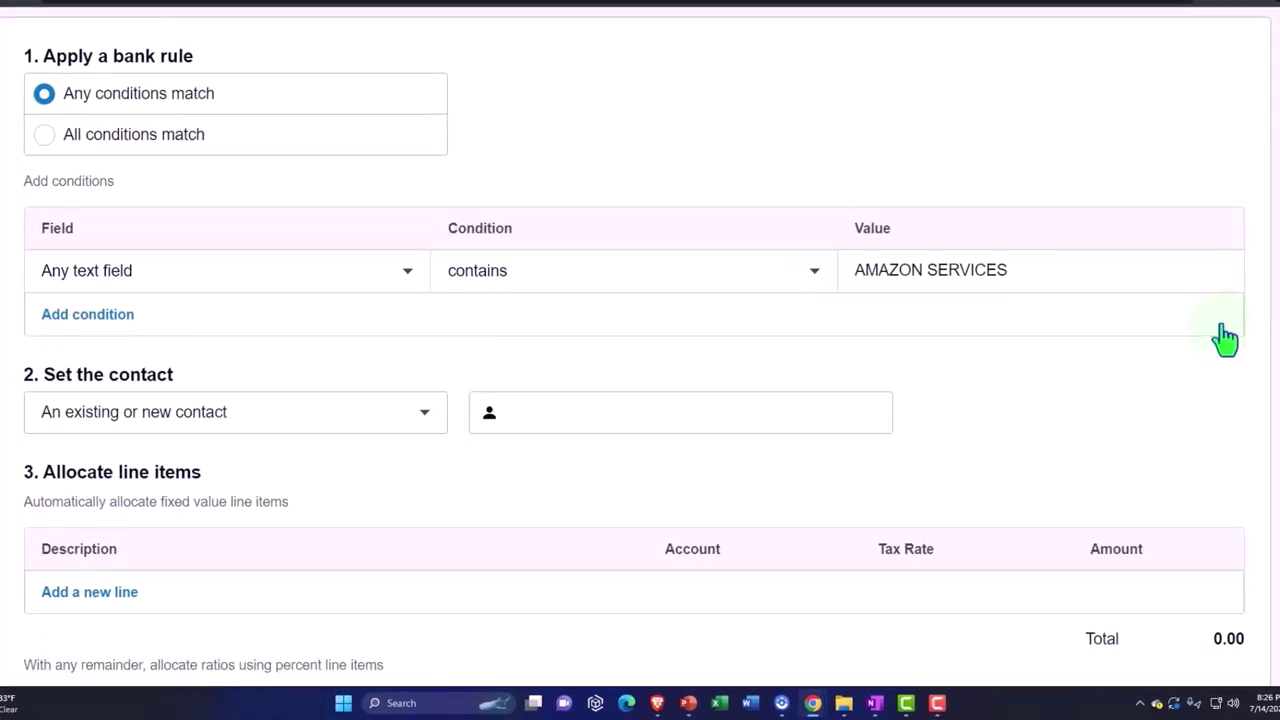
- Set the rule's contact to a new contact named AMAZON SERVICES, reusing that part of the rule's name
click(253, 440)
click(250, 449)
click(574, 412)
scroll(583, 449, down, 5)
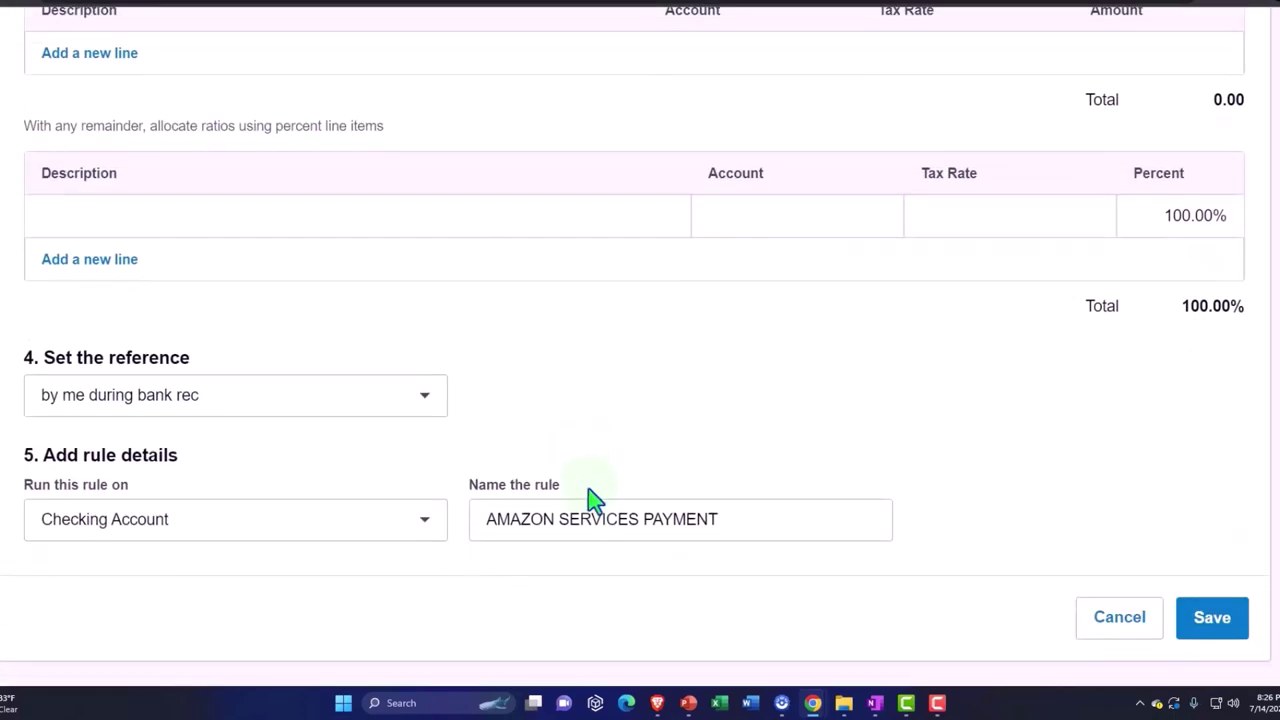
drag(489, 519, 636, 523)
key(ctrl+c)
scroll(636, 523, up, 3)
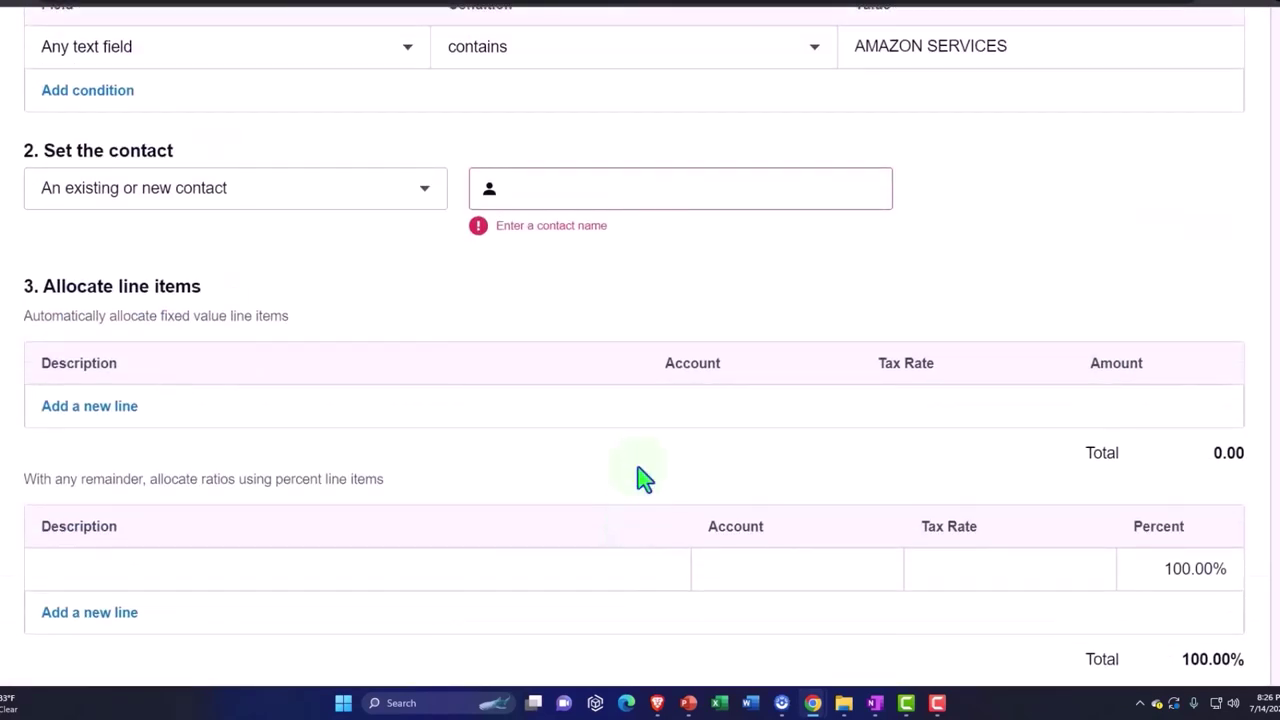
click(580, 191)
key(ctrl+v)
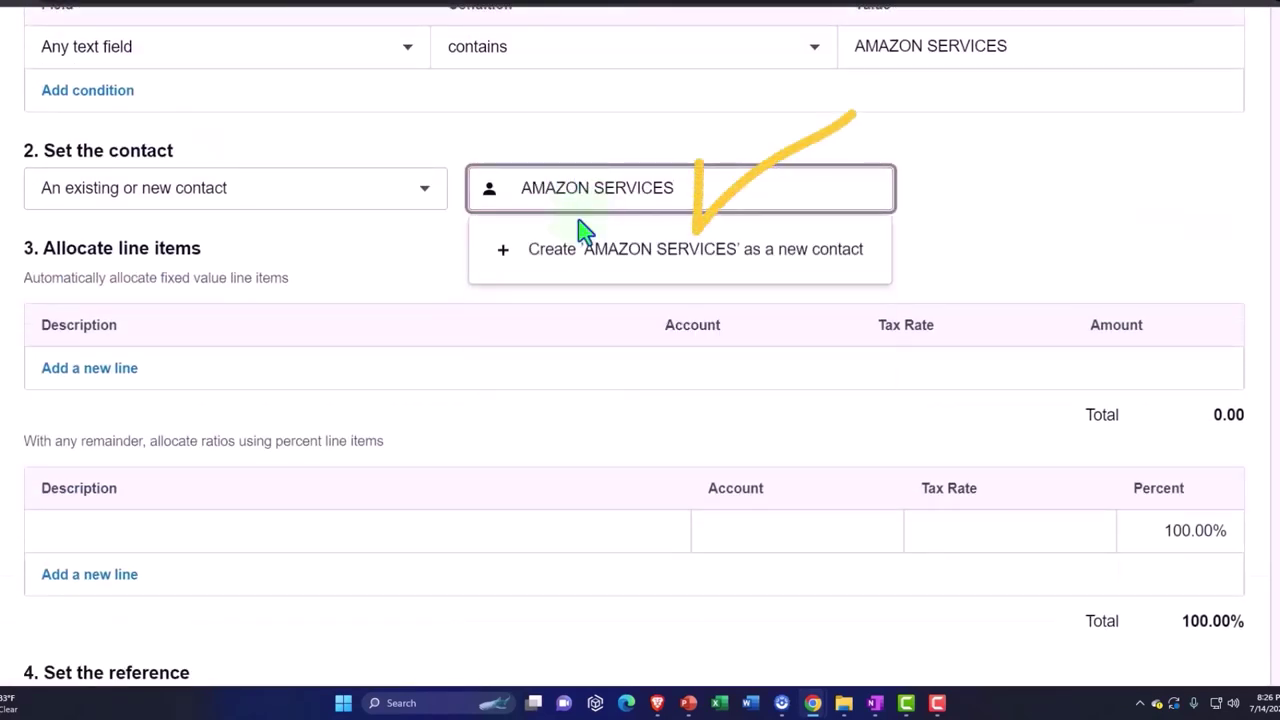
click(596, 255)
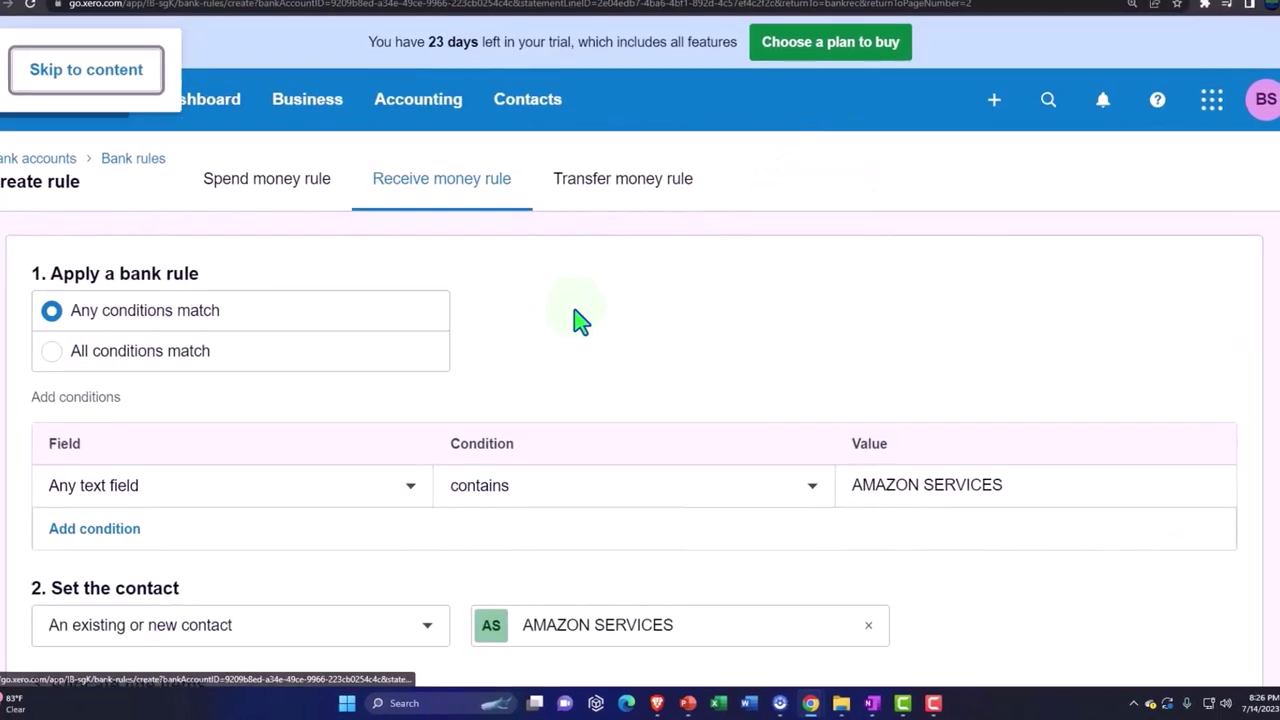
- Allocate the rule's 100% line item to the account 4370 - Book Sales Amazon and save the rule
scroll(565, 360, down, 4)
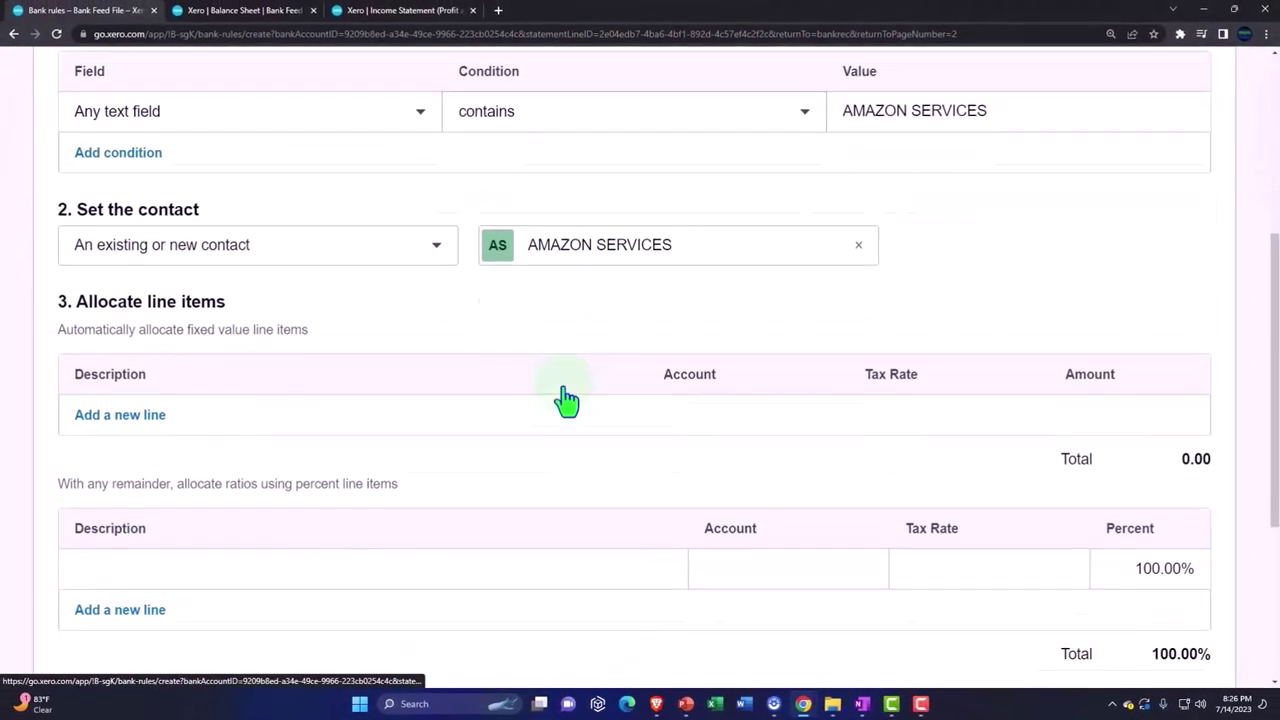
scroll(537, 402, down, 2)
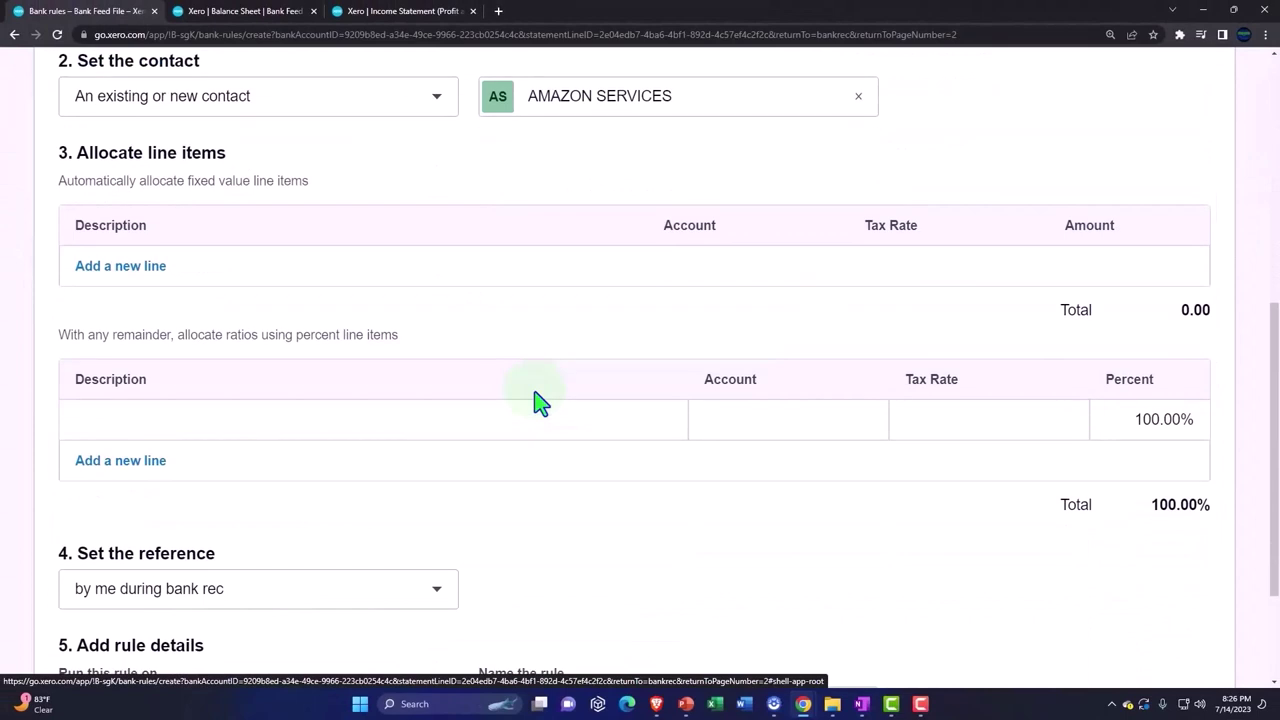
click(775, 419)
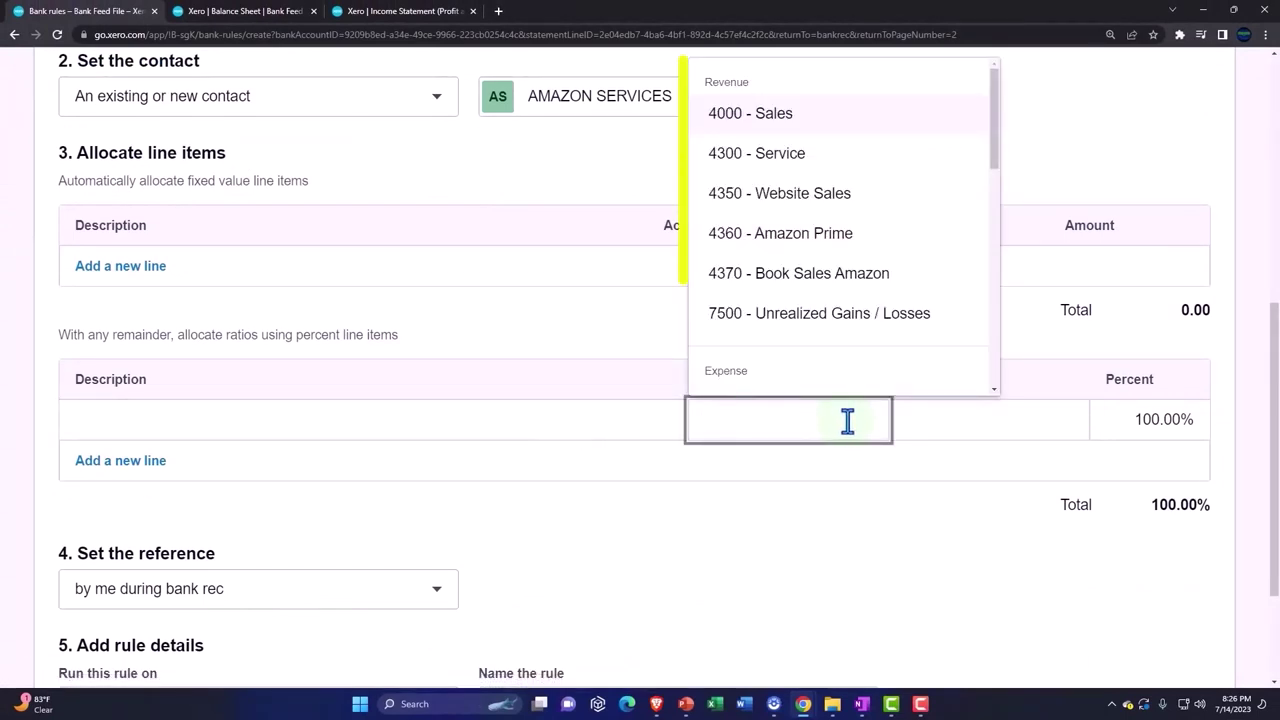
scroll(809, 300, down, 1)
scroll(809, 294, up, 1)
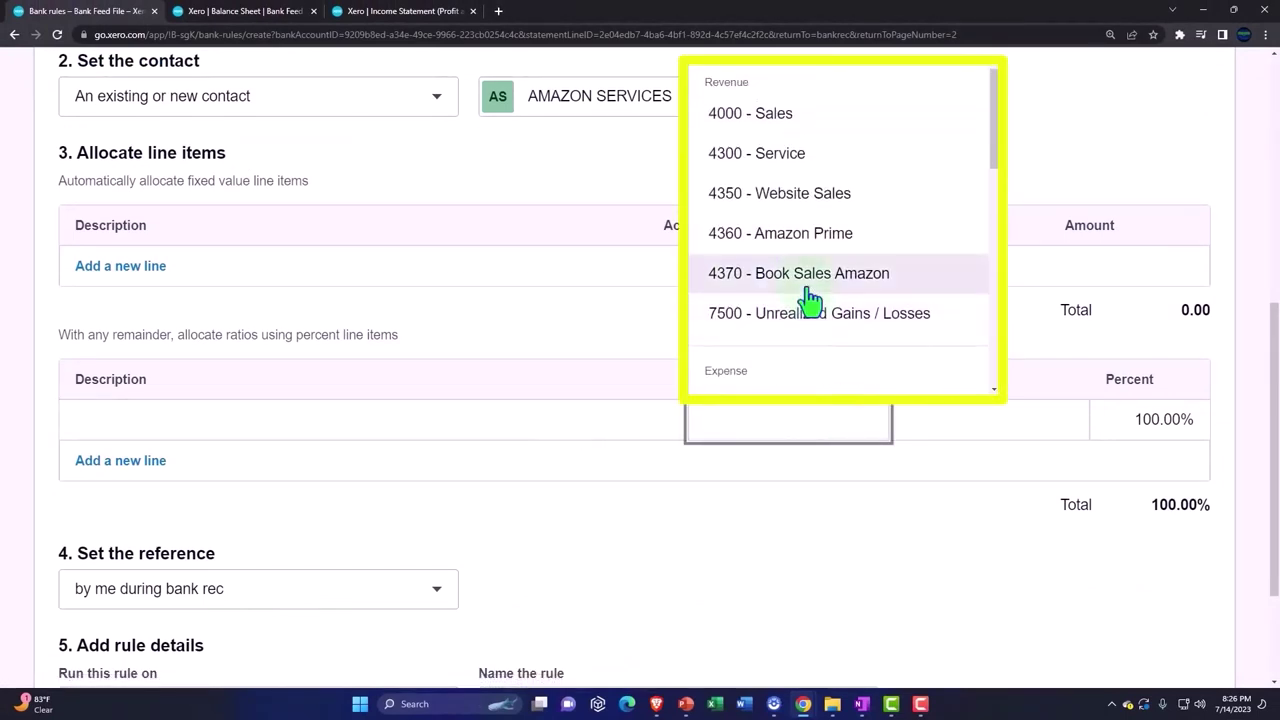
click(816, 282)
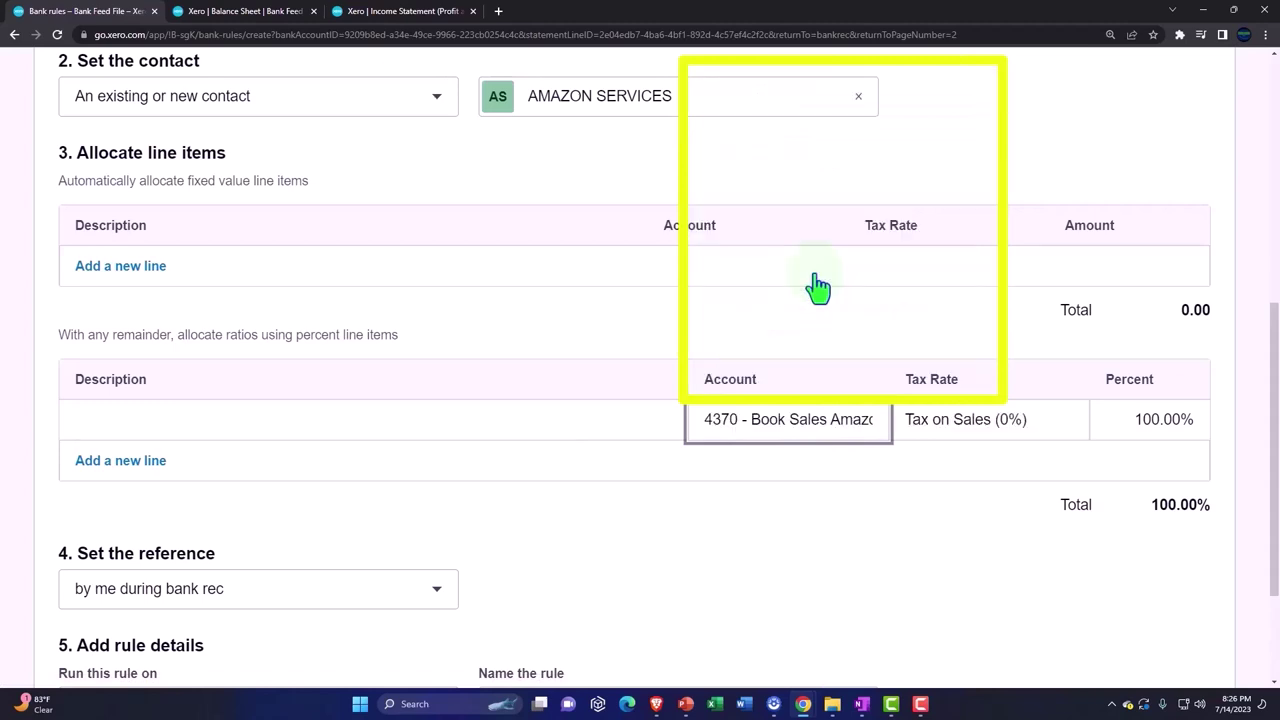
key(Tab)
key(Tab)
scroll(818, 288, down, 3)
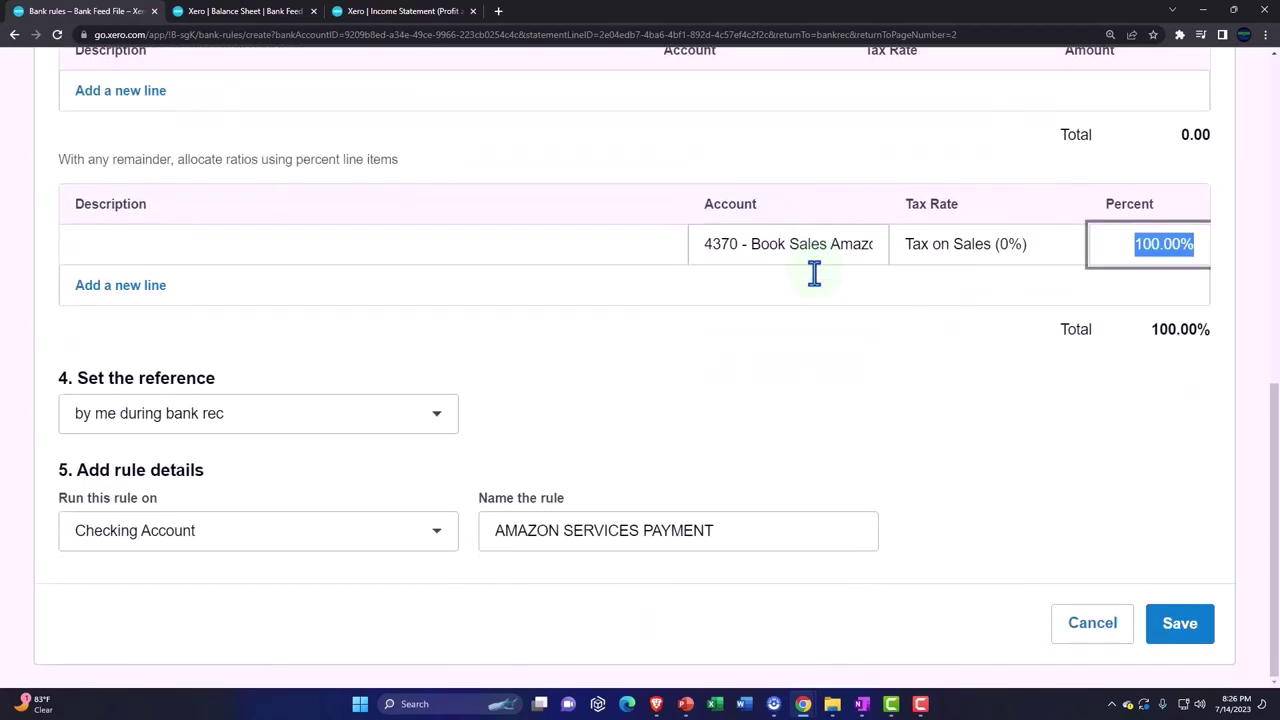
click(1176, 638)
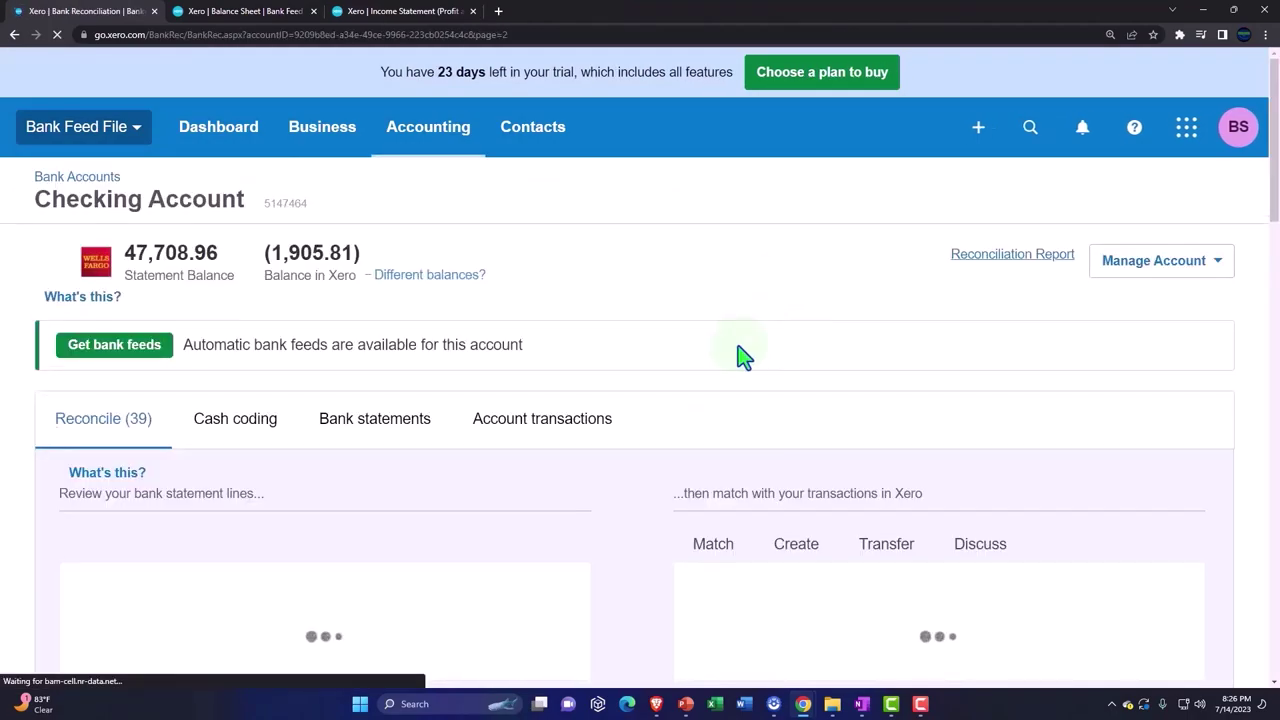
- Reconcile the Sep 29 AMAZON SERVICES PAYMENT deposit by accepting its matched bank rule
scroll(700, 380, down, 3)
scroll(656, 394, down, 9)
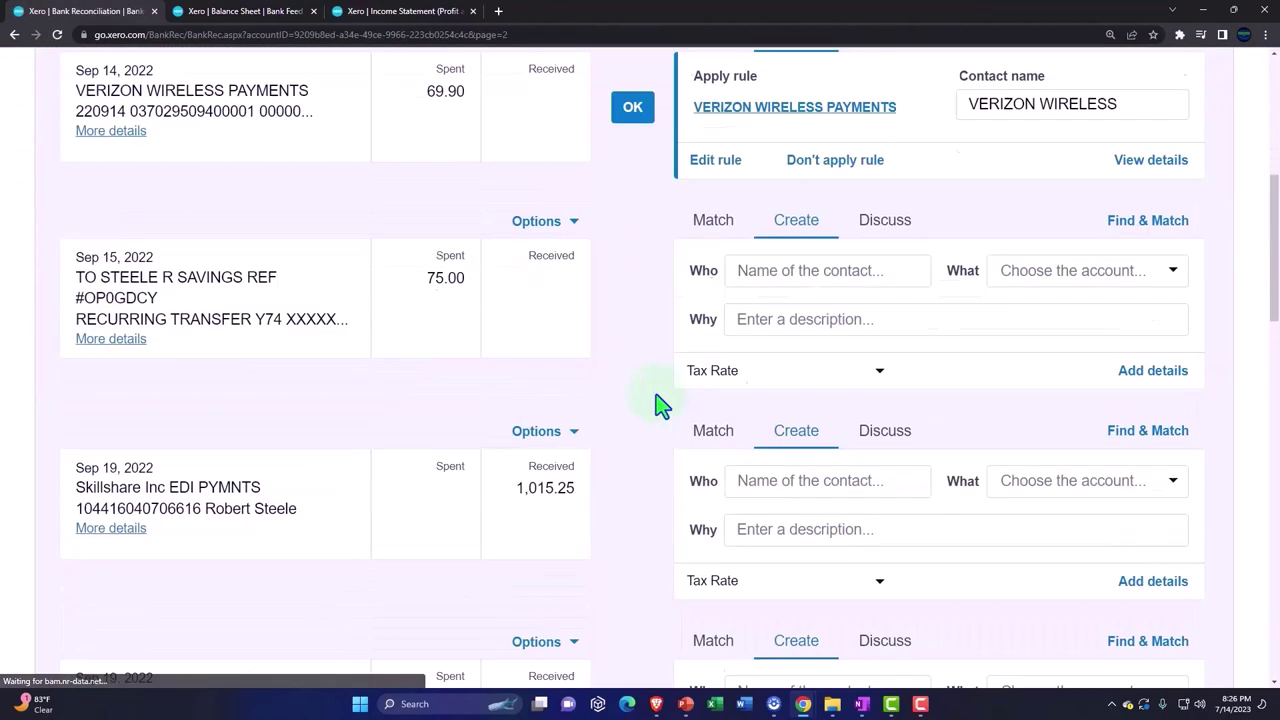
scroll(656, 394, down, 8)
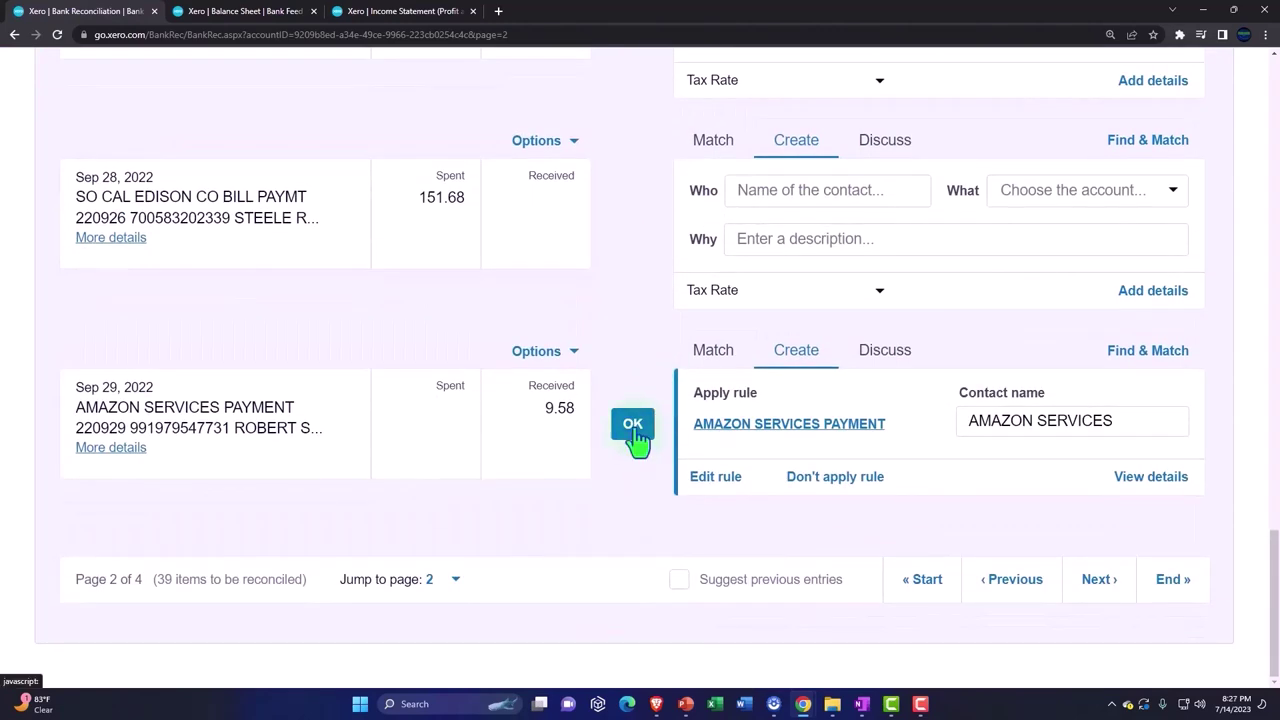
click(633, 427)
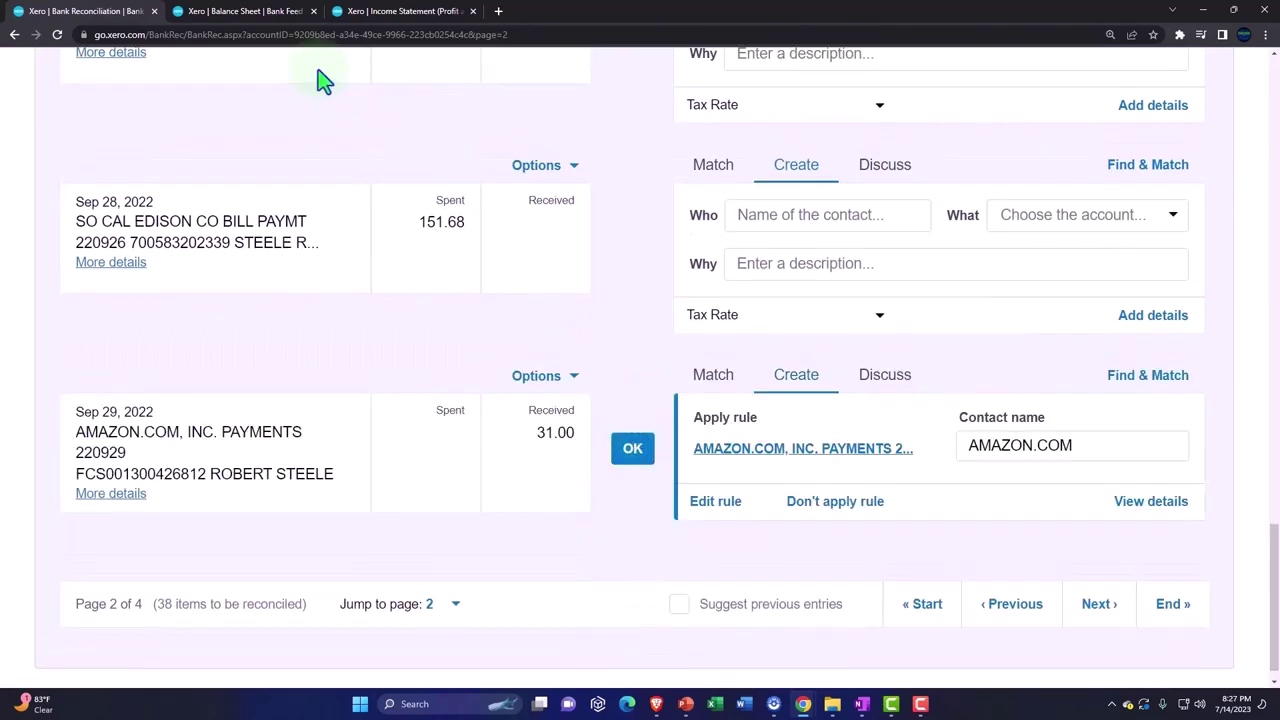
- Refresh the Balance Sheet report as of Dec 31, 2022
click(245, 11)
scroll(630, 245, up, 8)
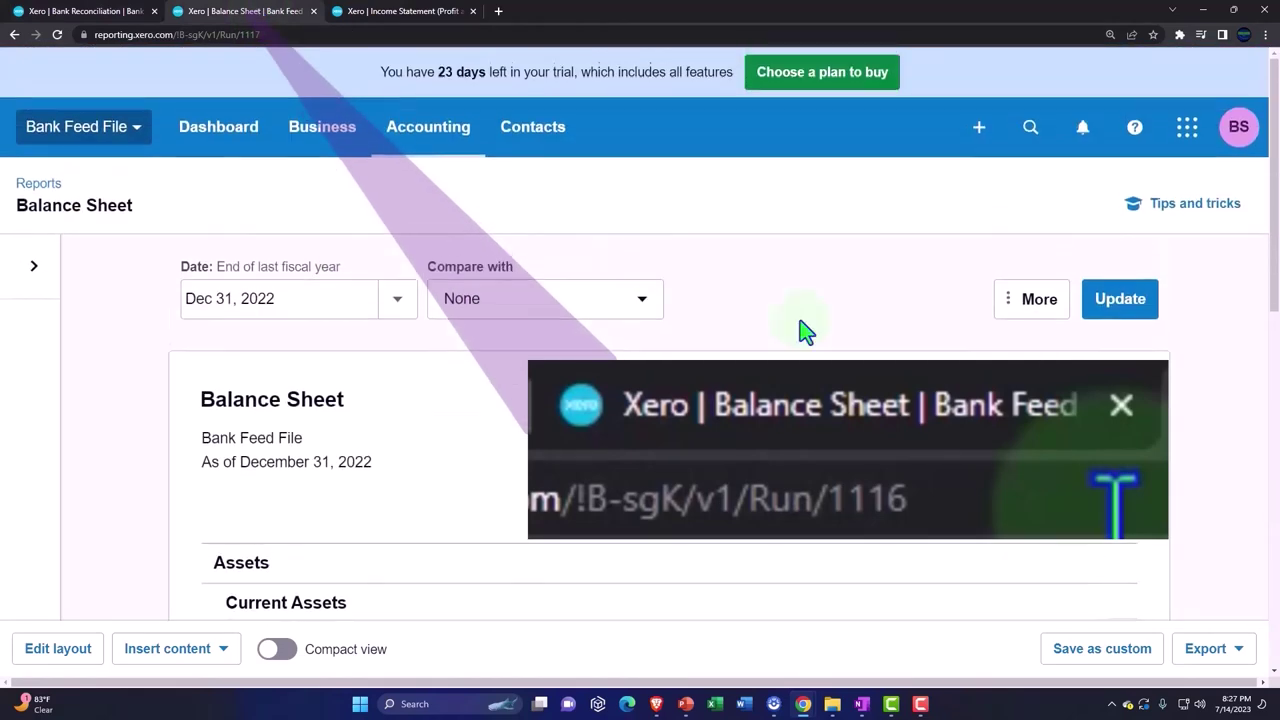
click(1140, 298)
scroll(857, 392, down, 1)
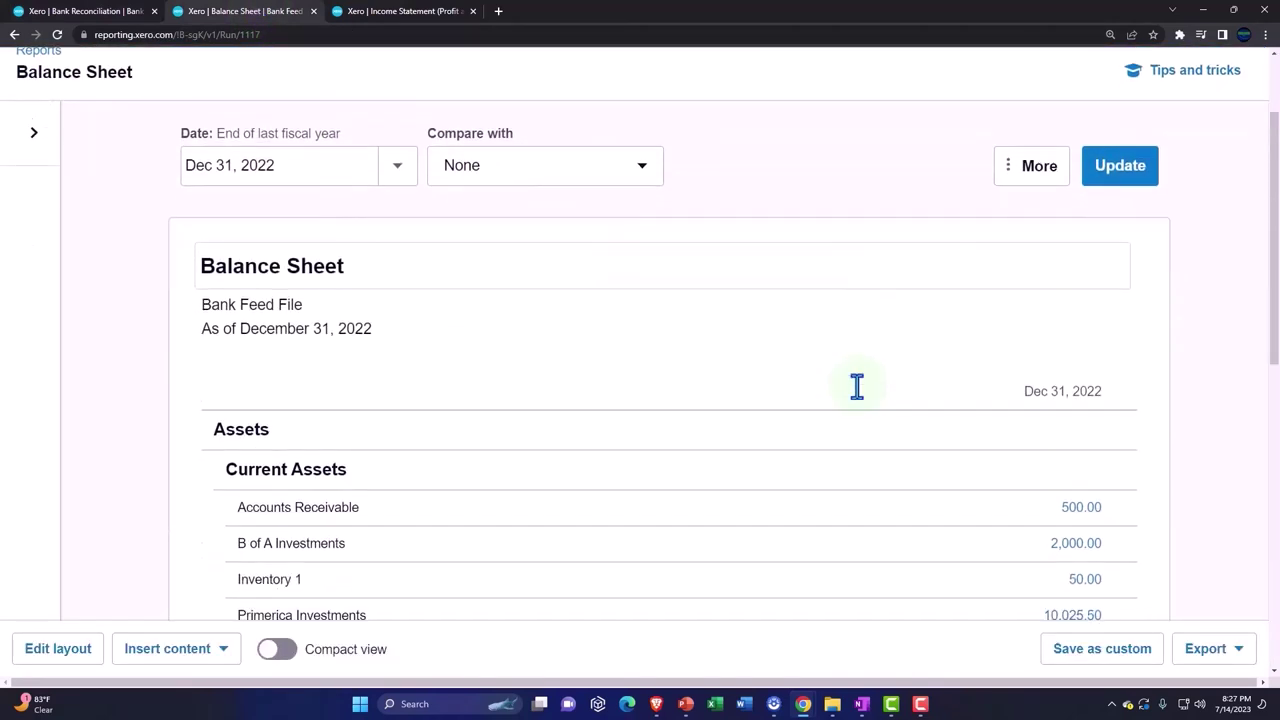
- Refresh the 2022 Income Statement and check the Book Sales Amazon line under Income
click(428, 12)
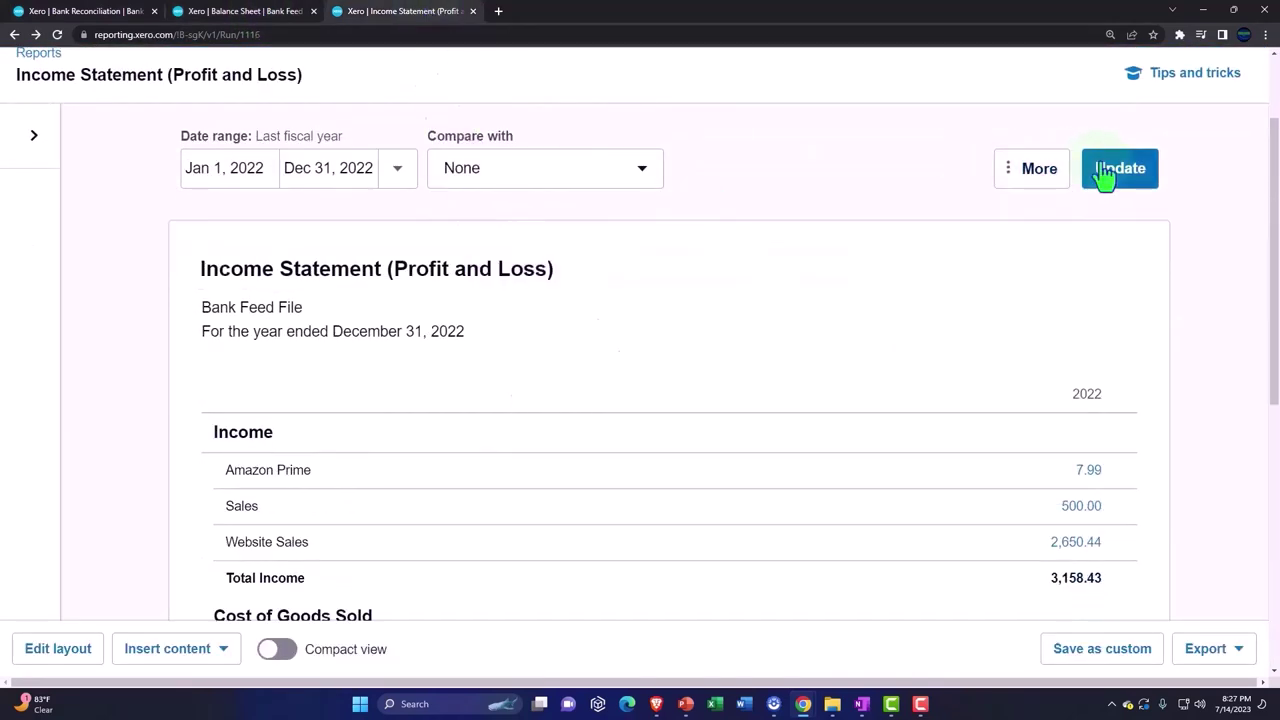
click(1106, 178)
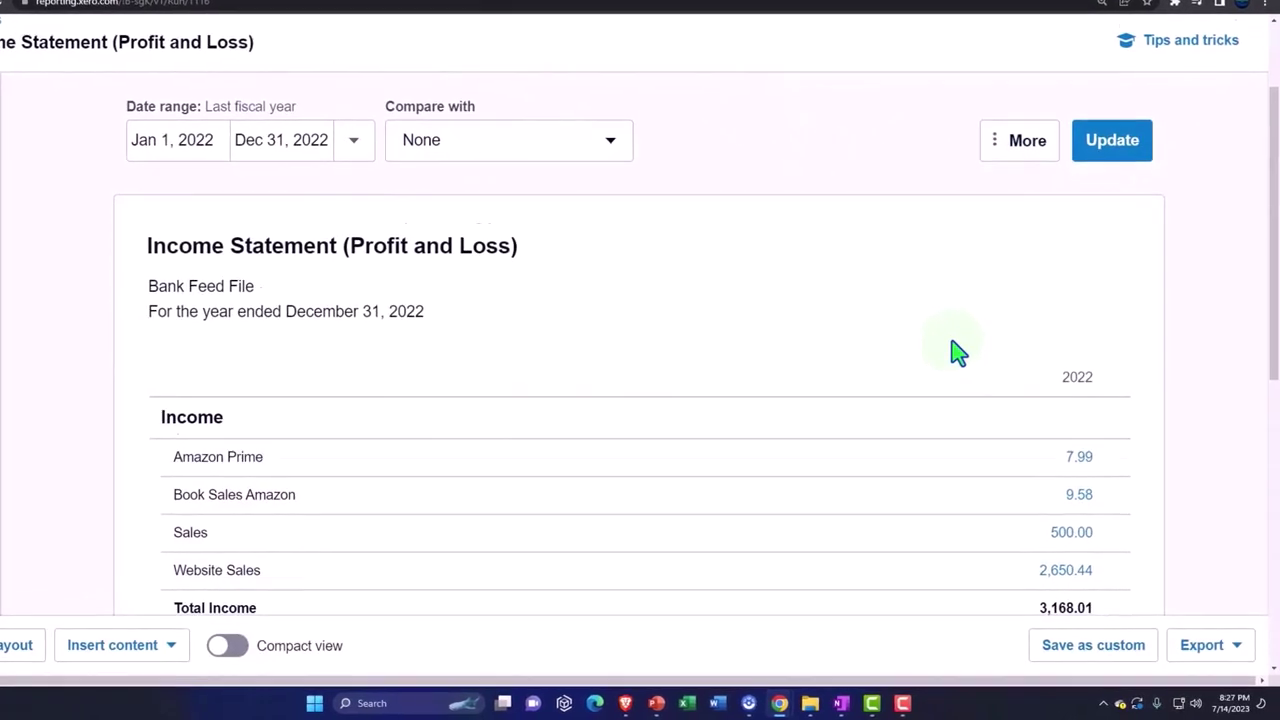
ctrl+scroll(958, 352, down, 1)
ctrl+scroll(955, 354, up, 2)
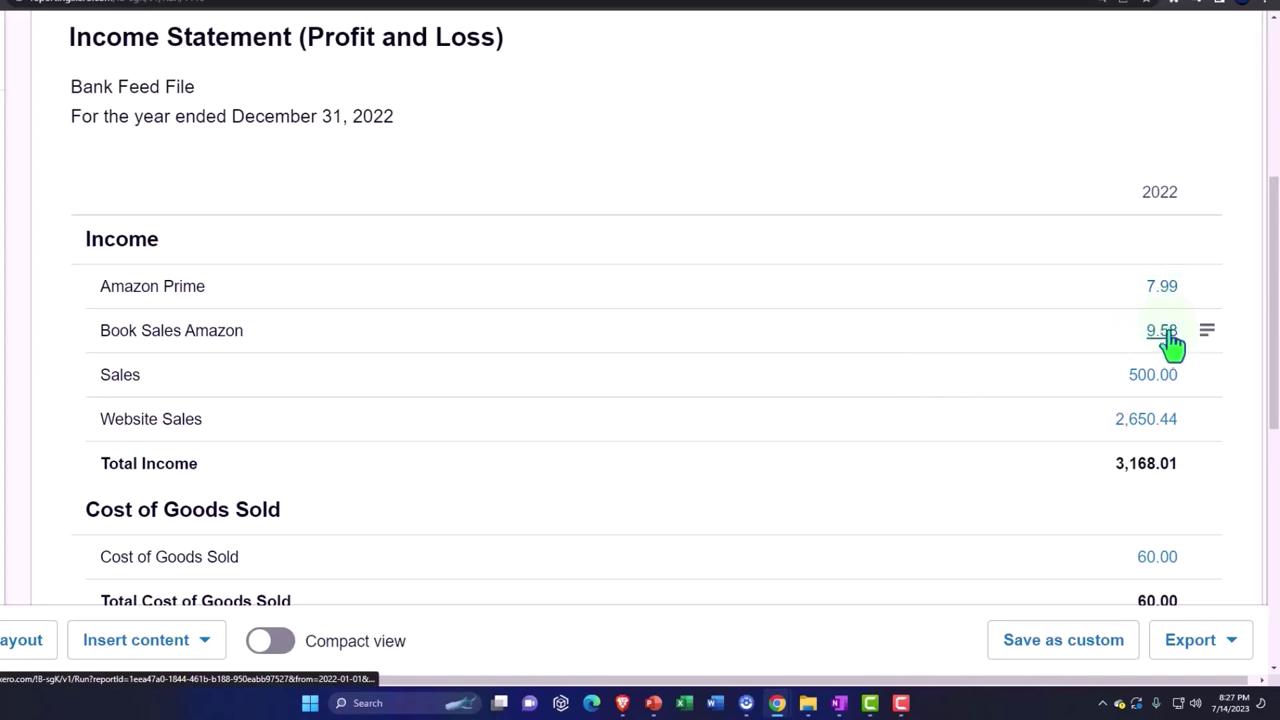
click(1151, 301)
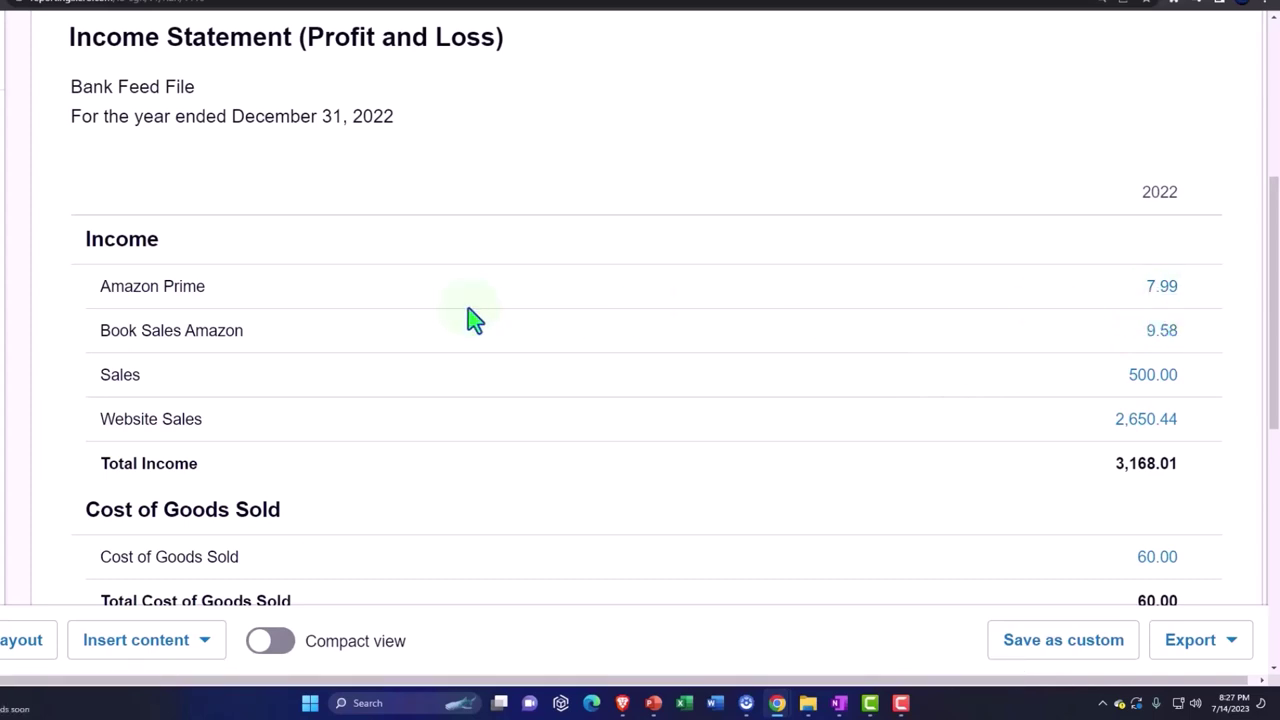
- Return to the bank reconciliation, open the details of the Aug 1 Audible deposit and browse the accounts for its line item
click(108, 12)
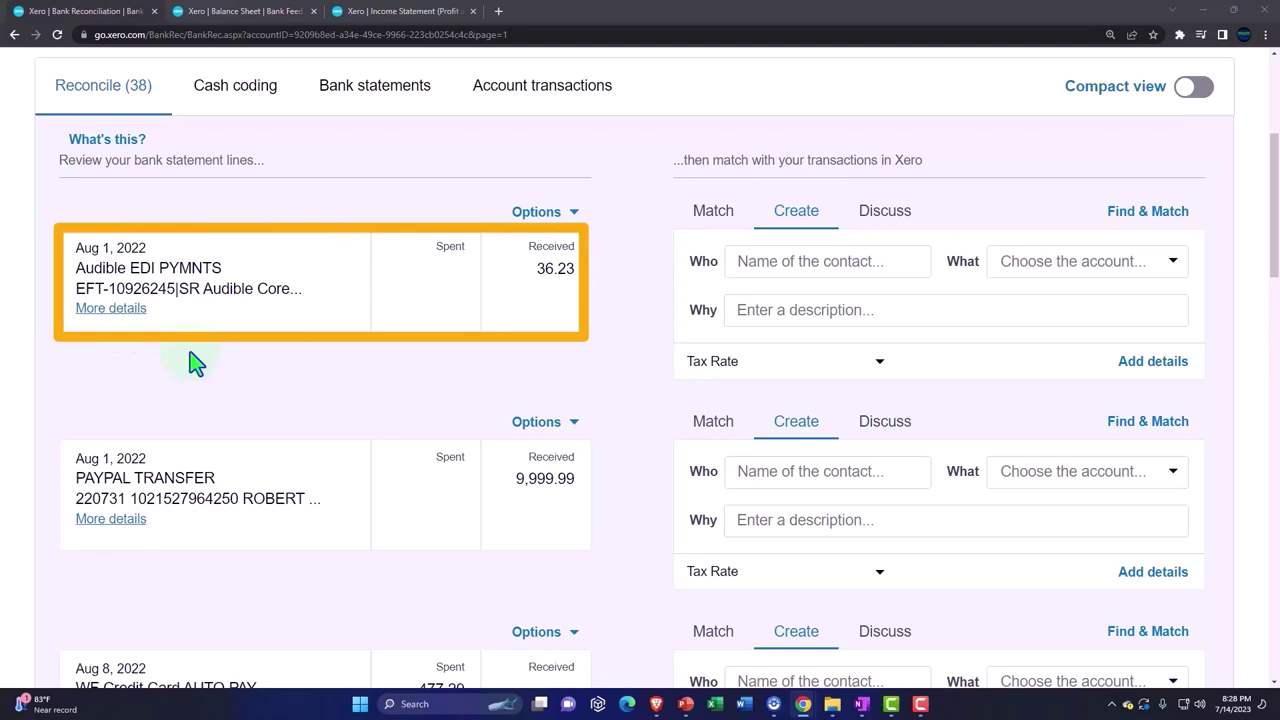
click(1140, 367)
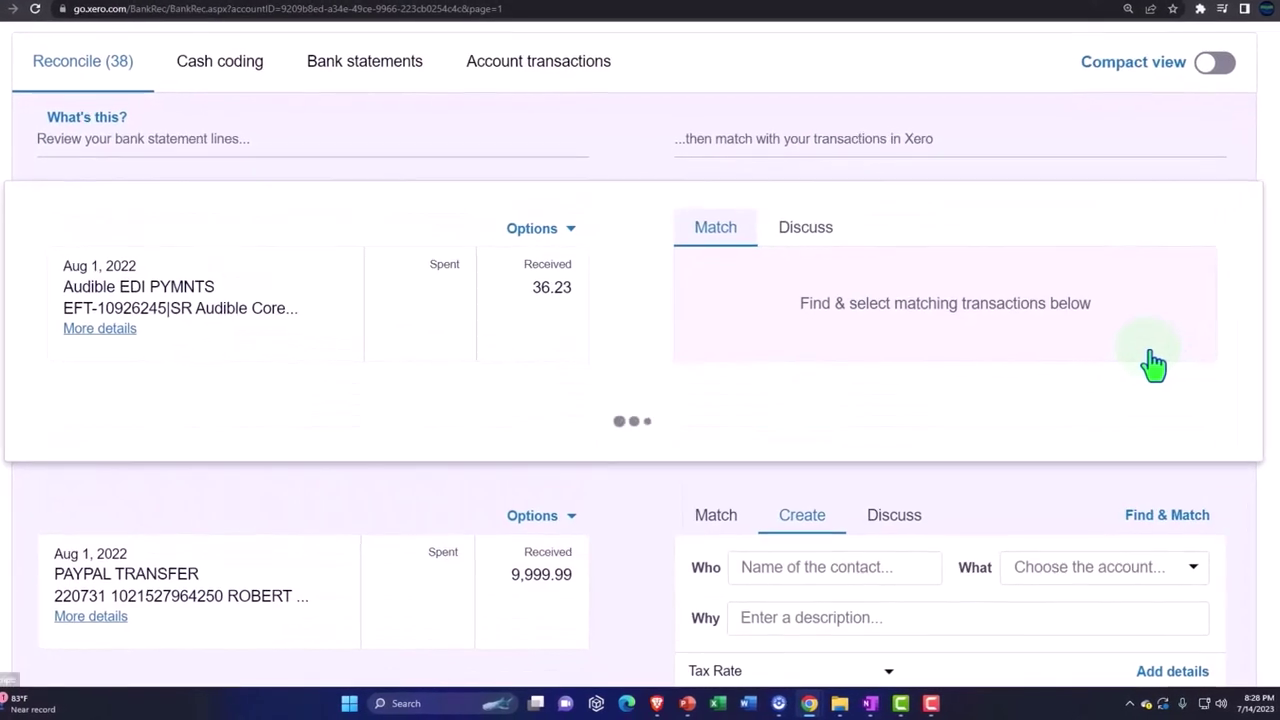
scroll(845, 395, down, 5)
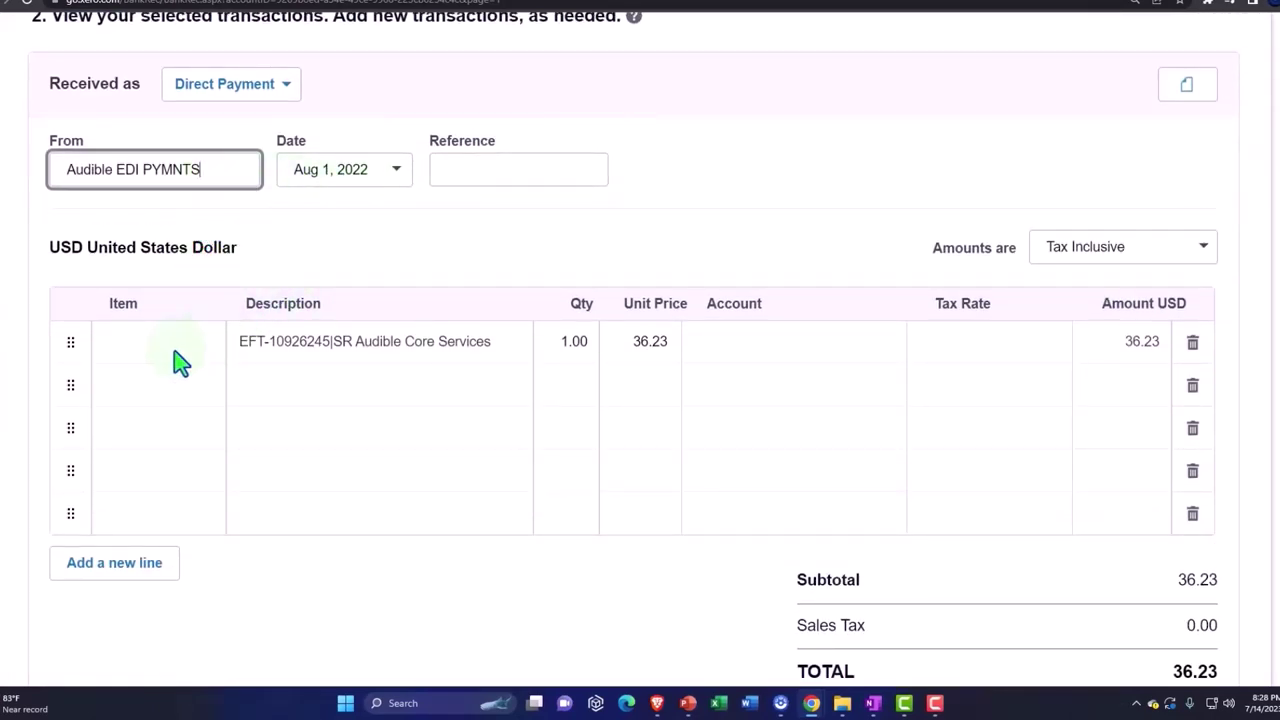
click(773, 362)
click(889, 342)
scroll(874, 409, down, 7)
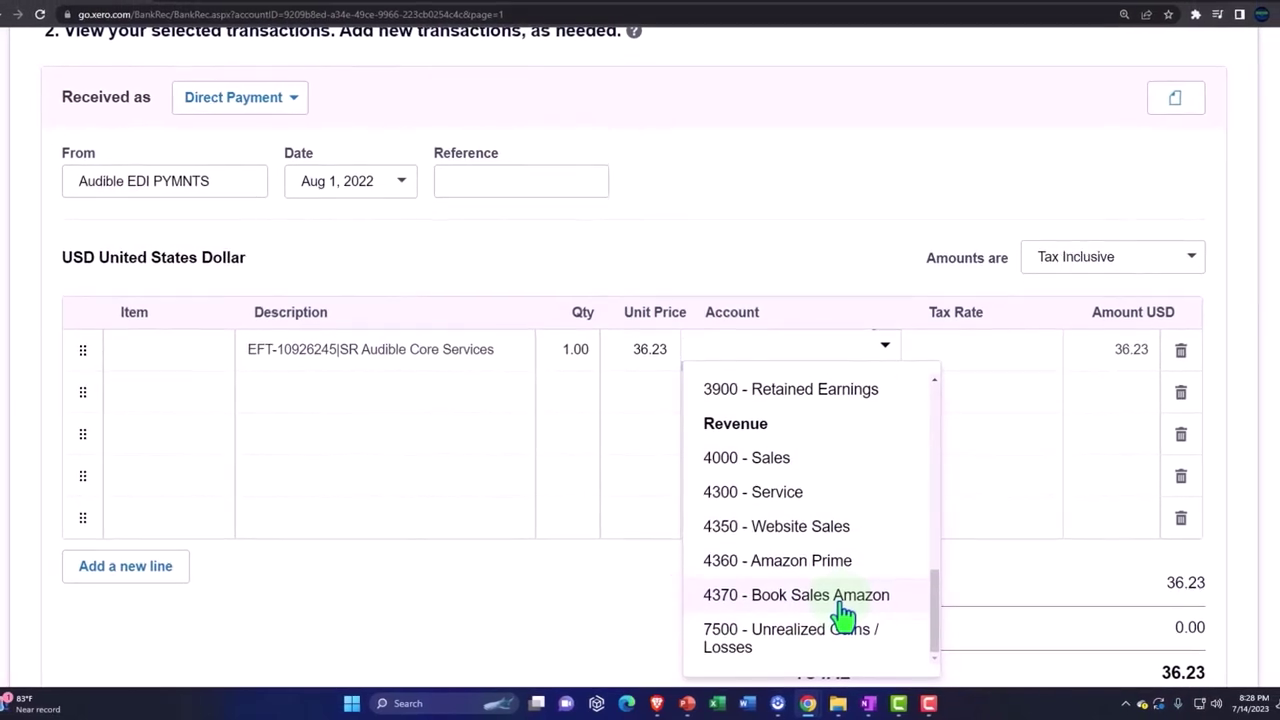
scroll(840, 615, up, 10)
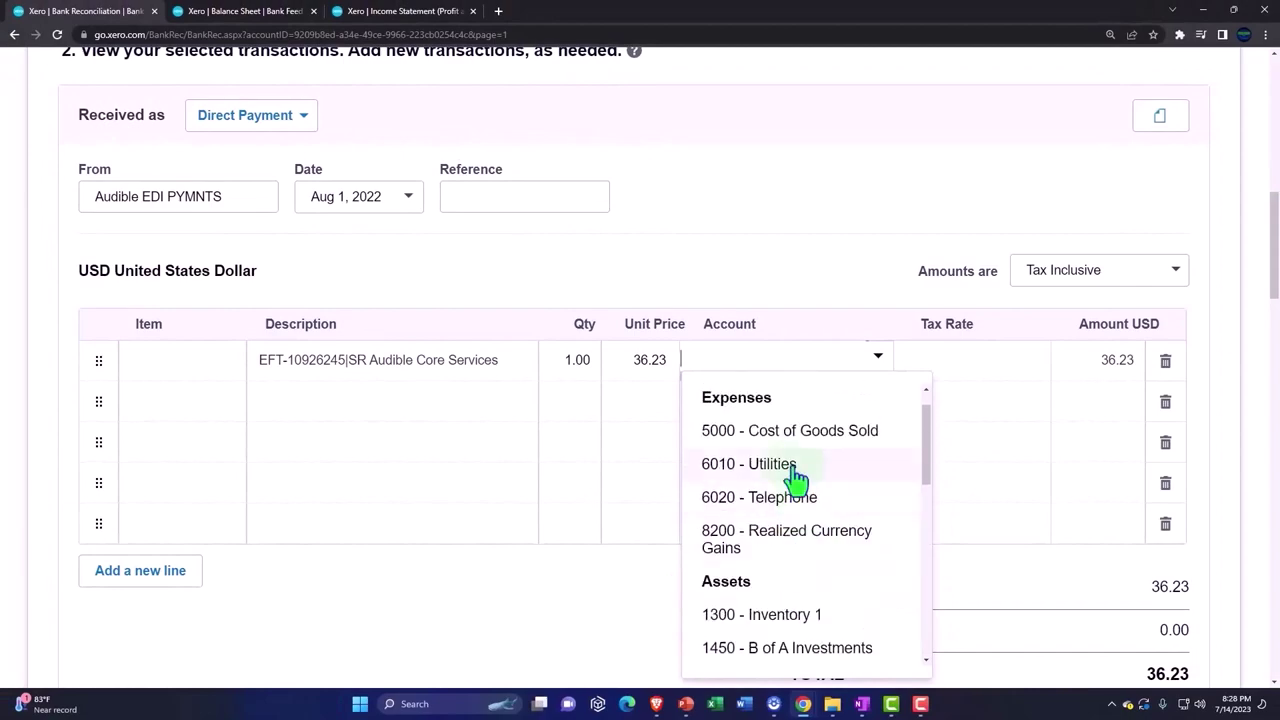
scroll(760, 450, up, 2)
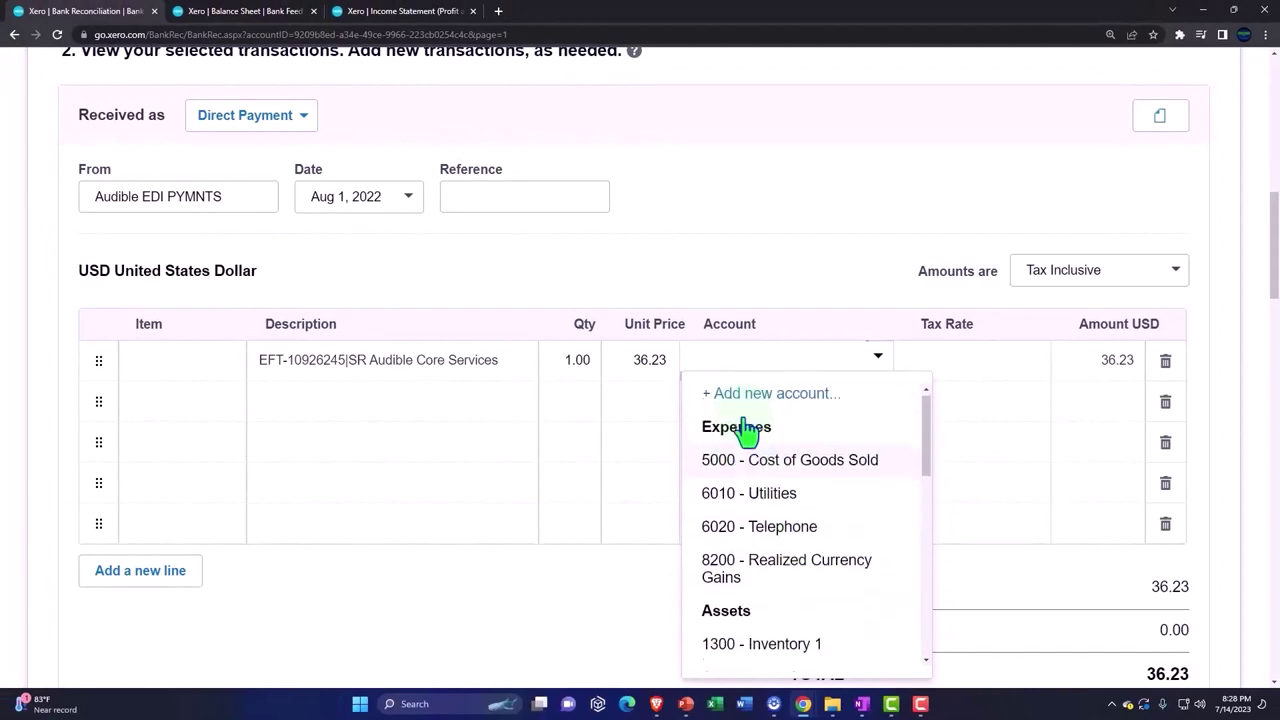
- Start adding a new account for the Audible line item and set its code to 4380
click(740, 404)
click(335, 130)
text(4380)
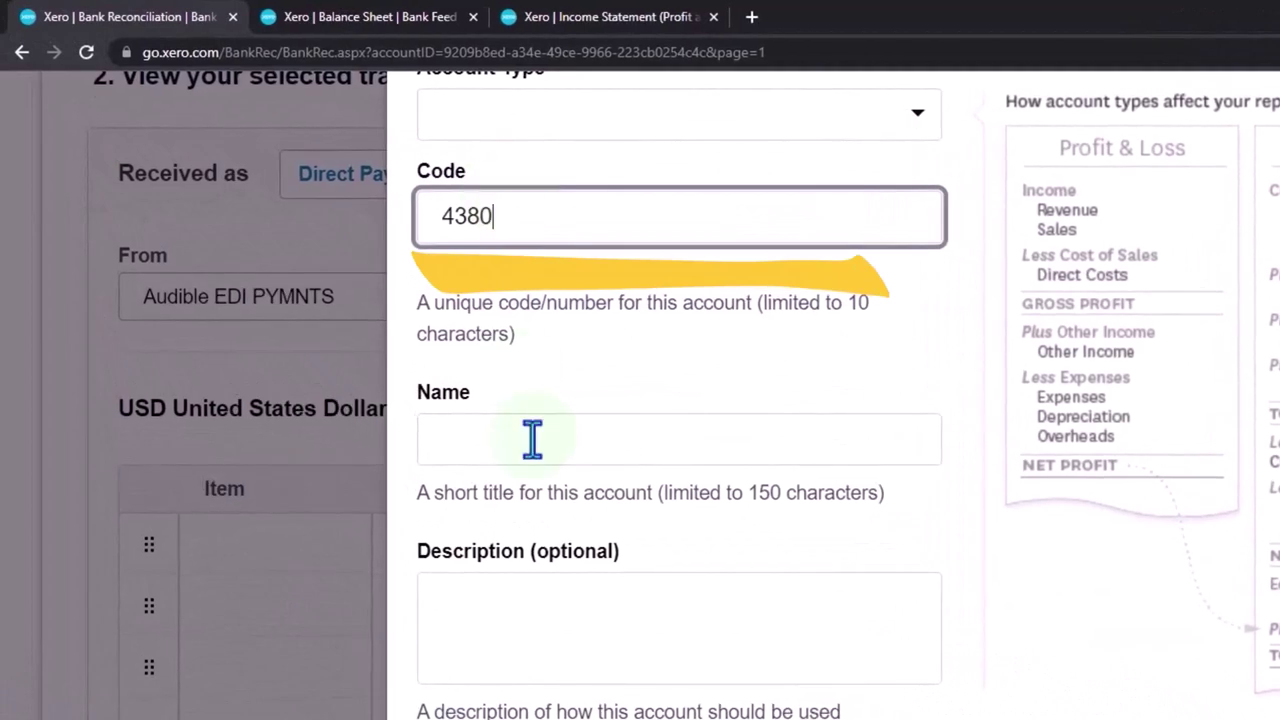
click(532, 438)
scroll(536, 433, up, 3)
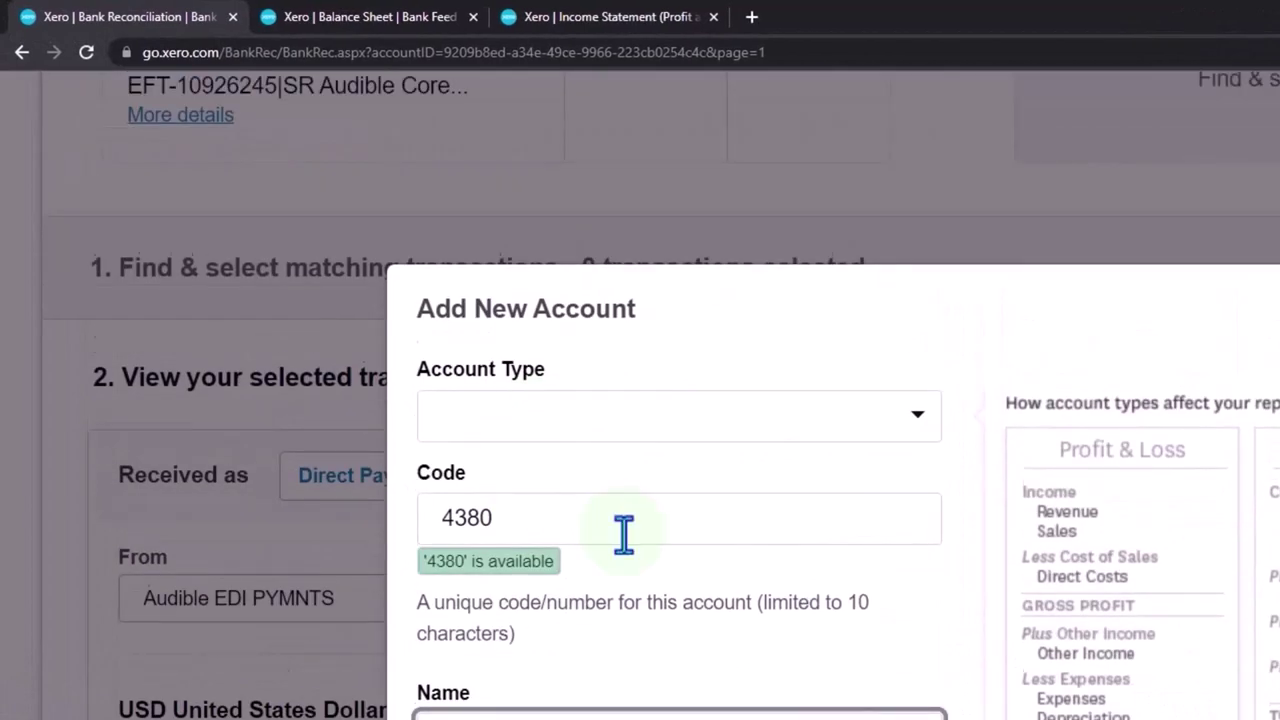
scroll(625, 540, down, 5)
scroll(630, 545, up, 3)
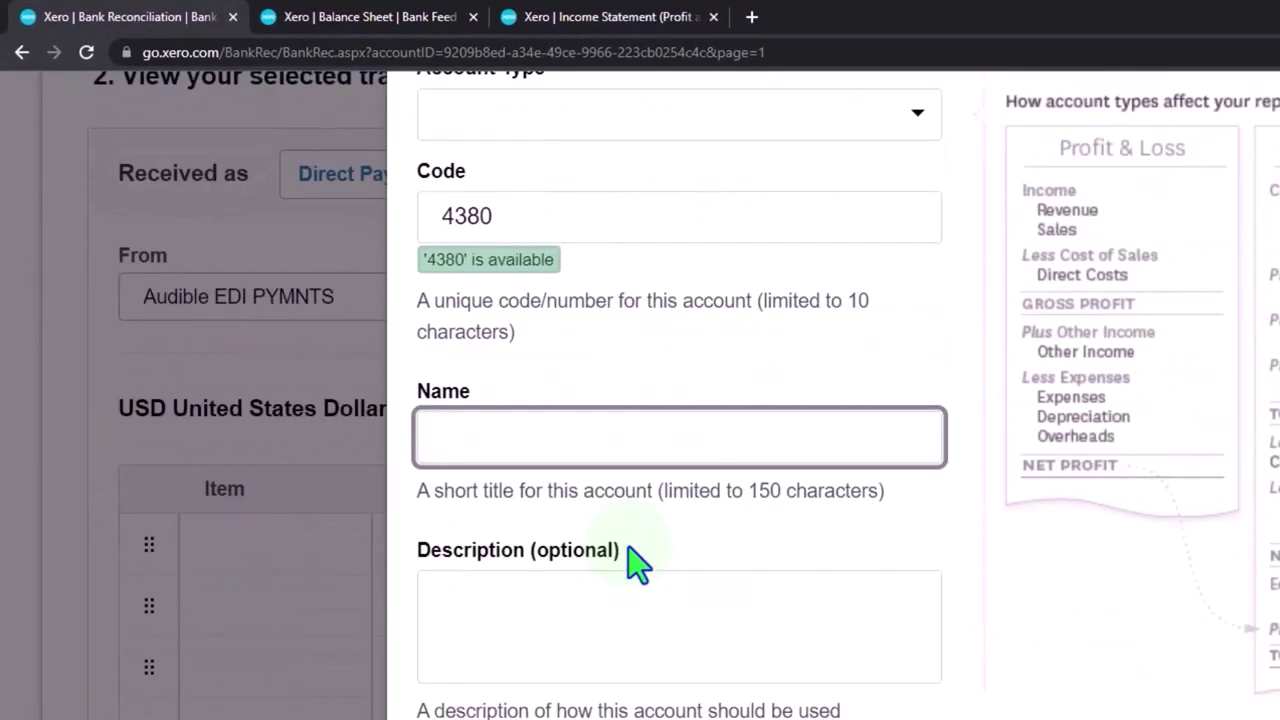
scroll(641, 626, up, 3)
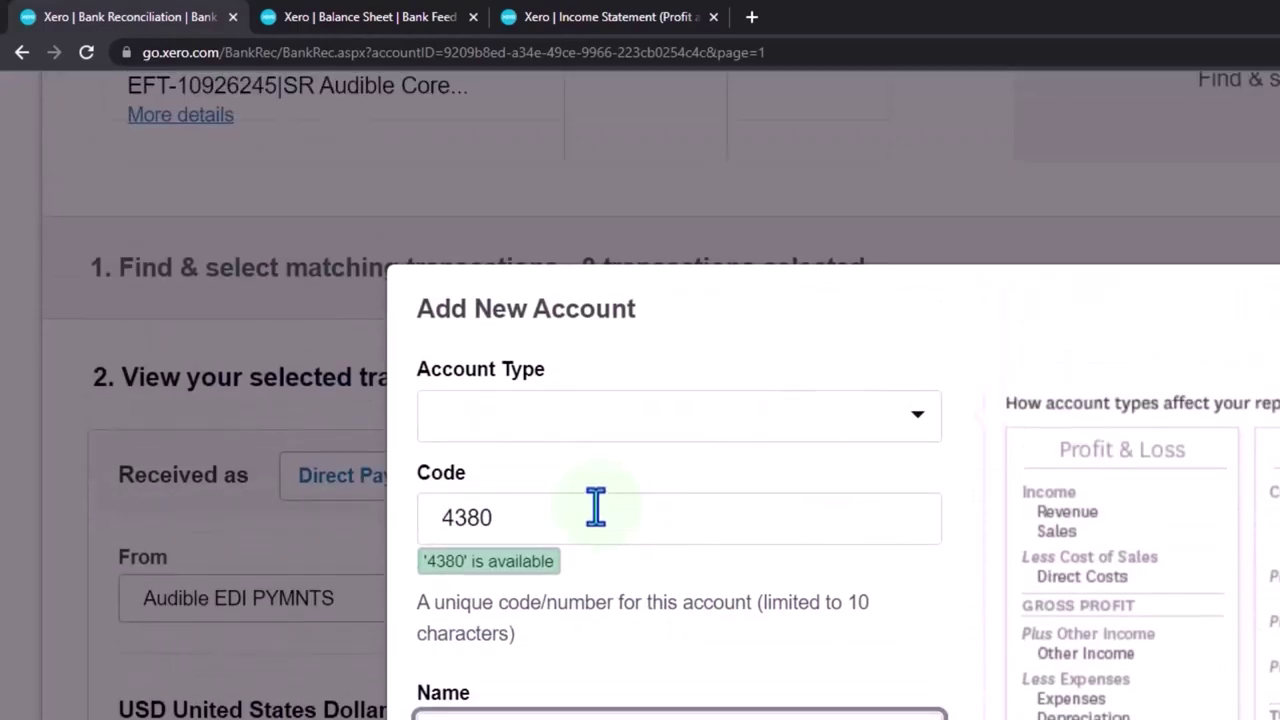
click(511, 422)
text(Audi)
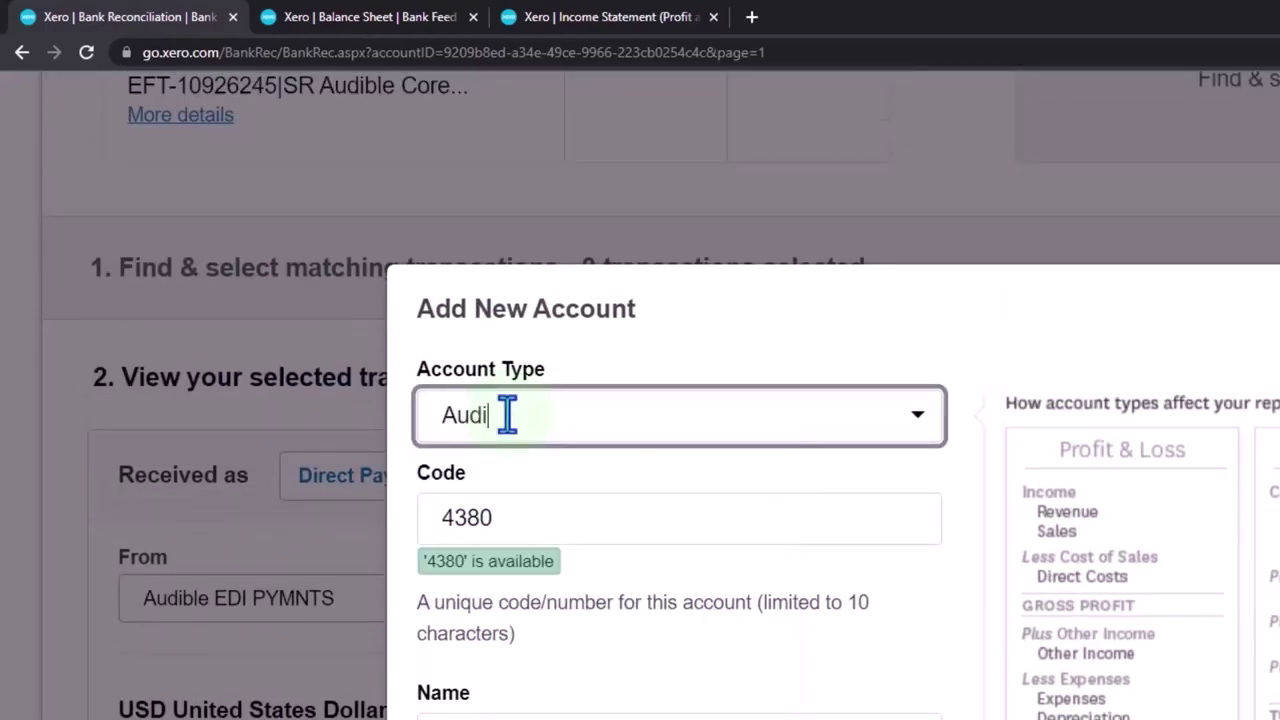
text(ble Book)
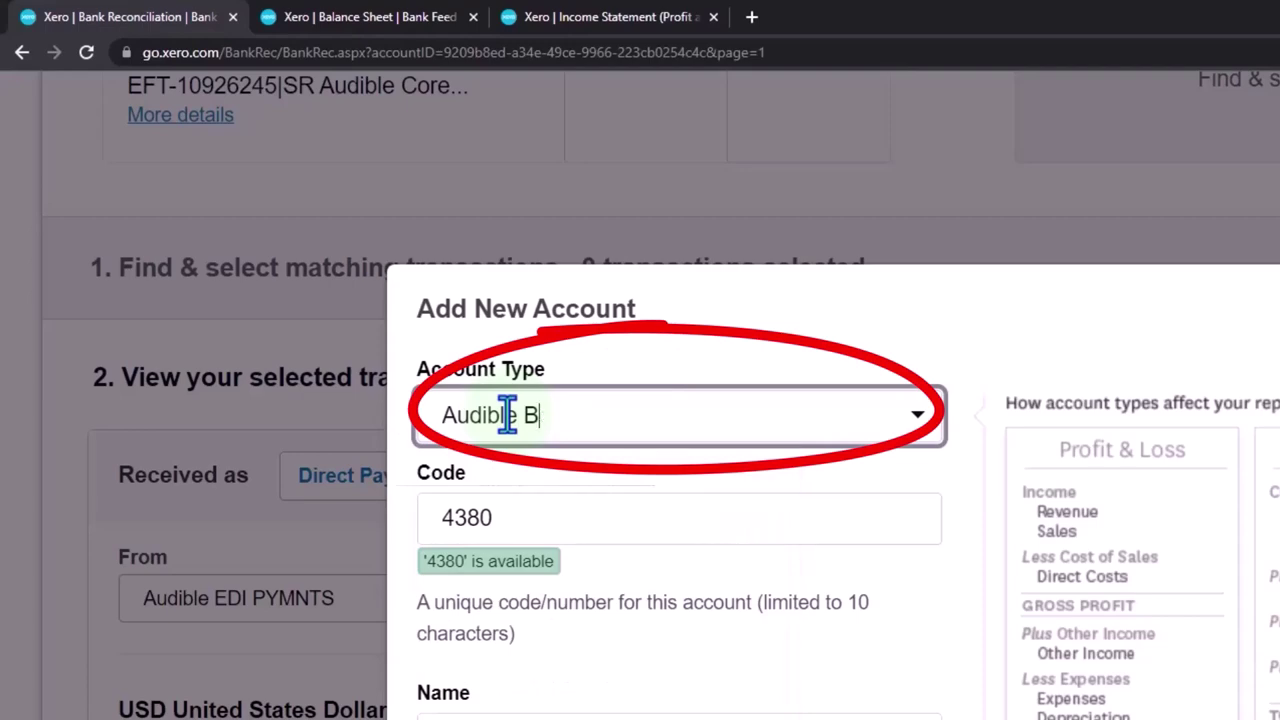
text(Books)
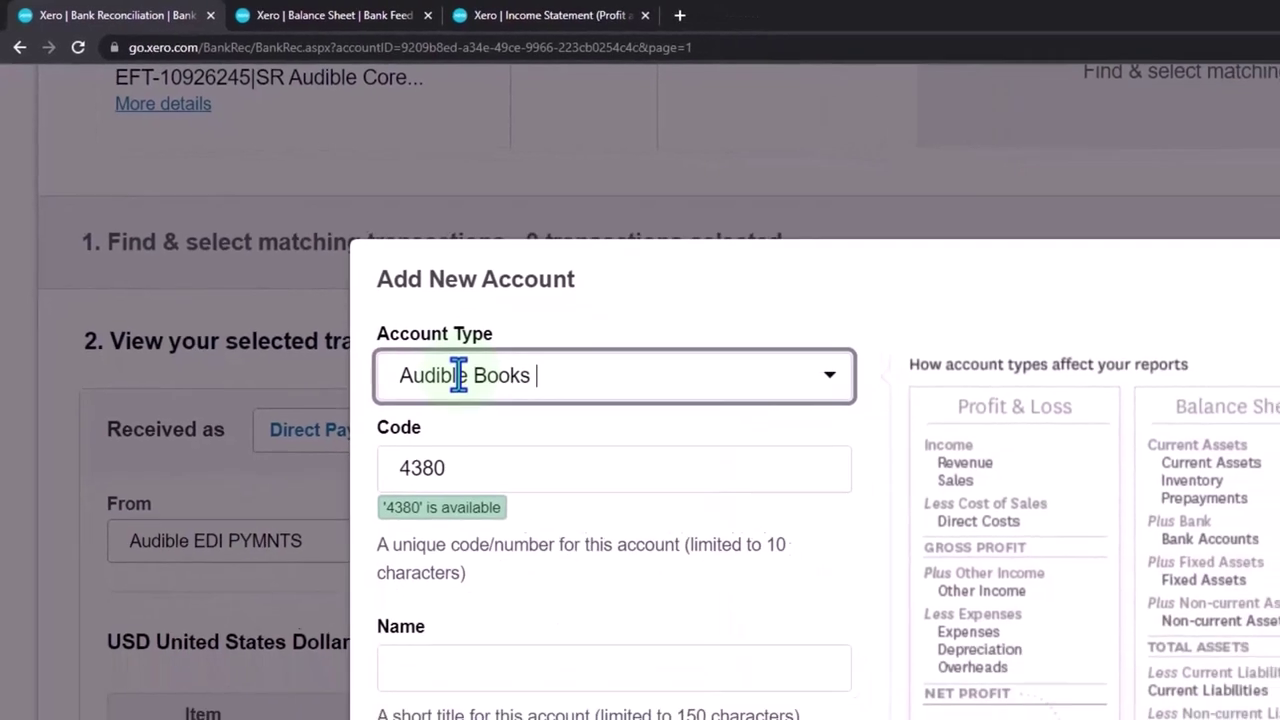
text(Sales)
key(Tab)
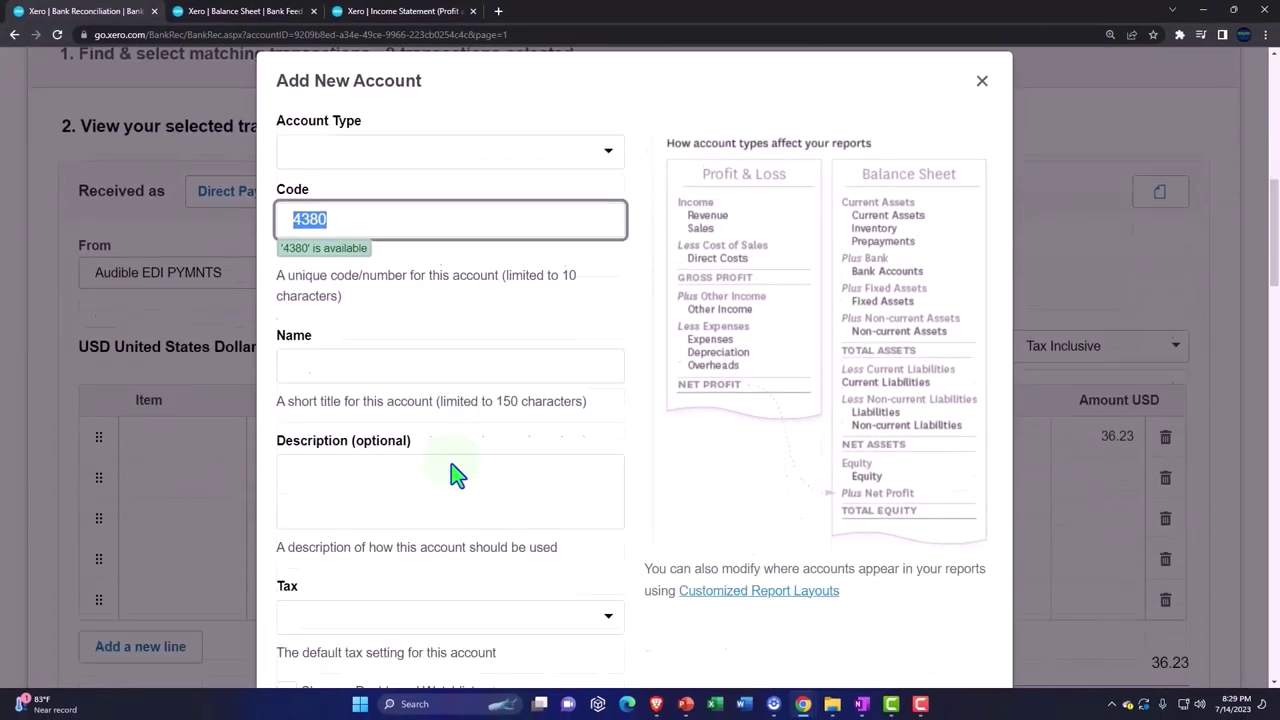
scroll(451, 463, down, 2)
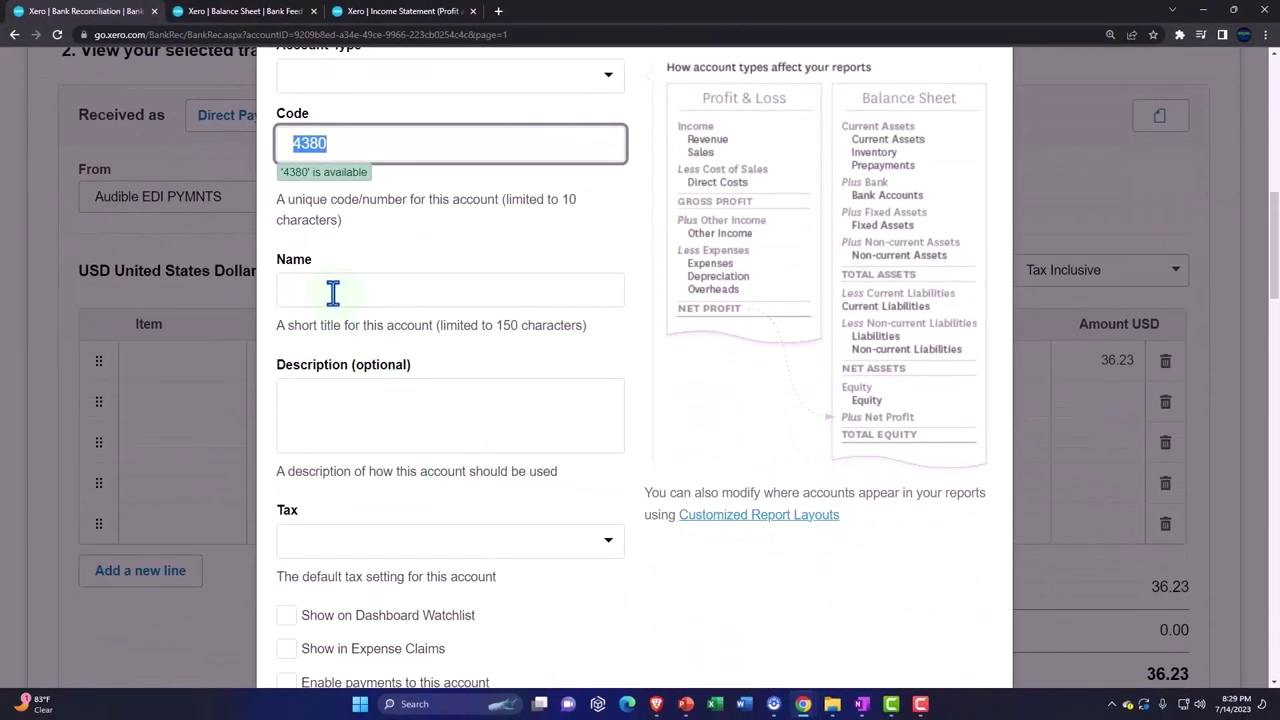
- Name the new account Audible Books Sales, set its account type to Revenue and save it
scroll(333, 292, up, 5)
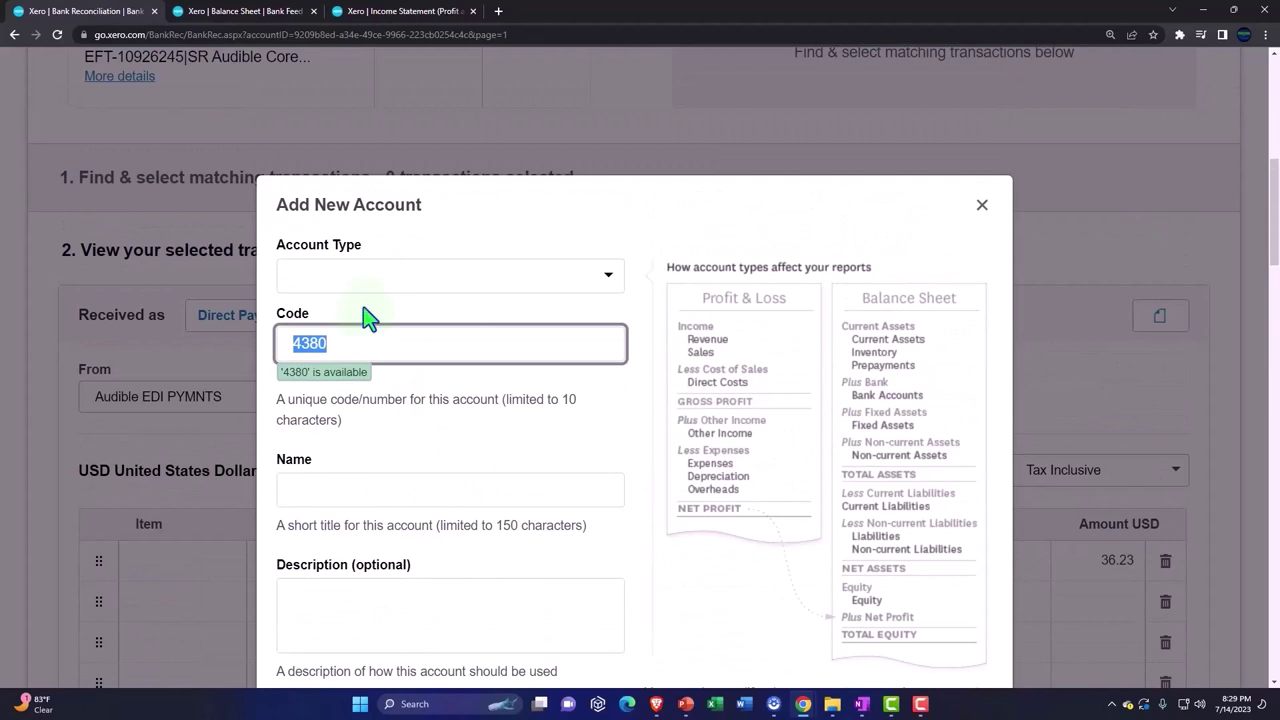
click(353, 479)
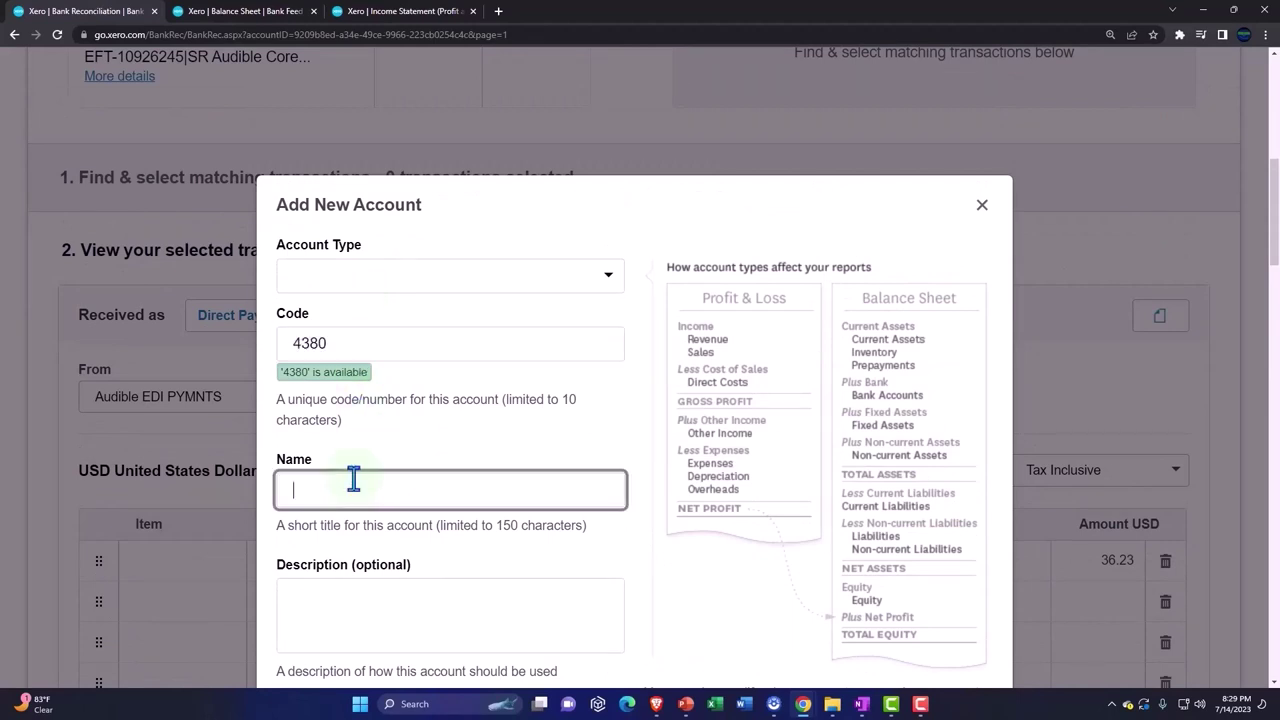
text(Audible )
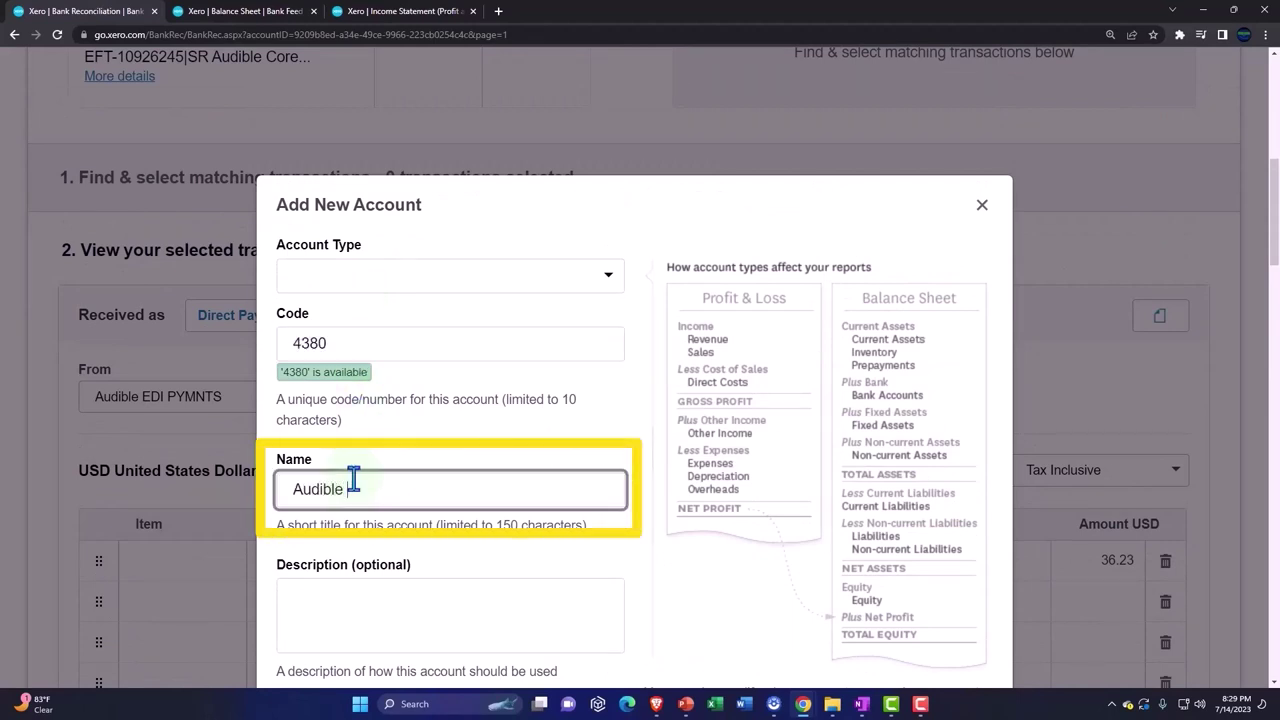
text(Books Sales)
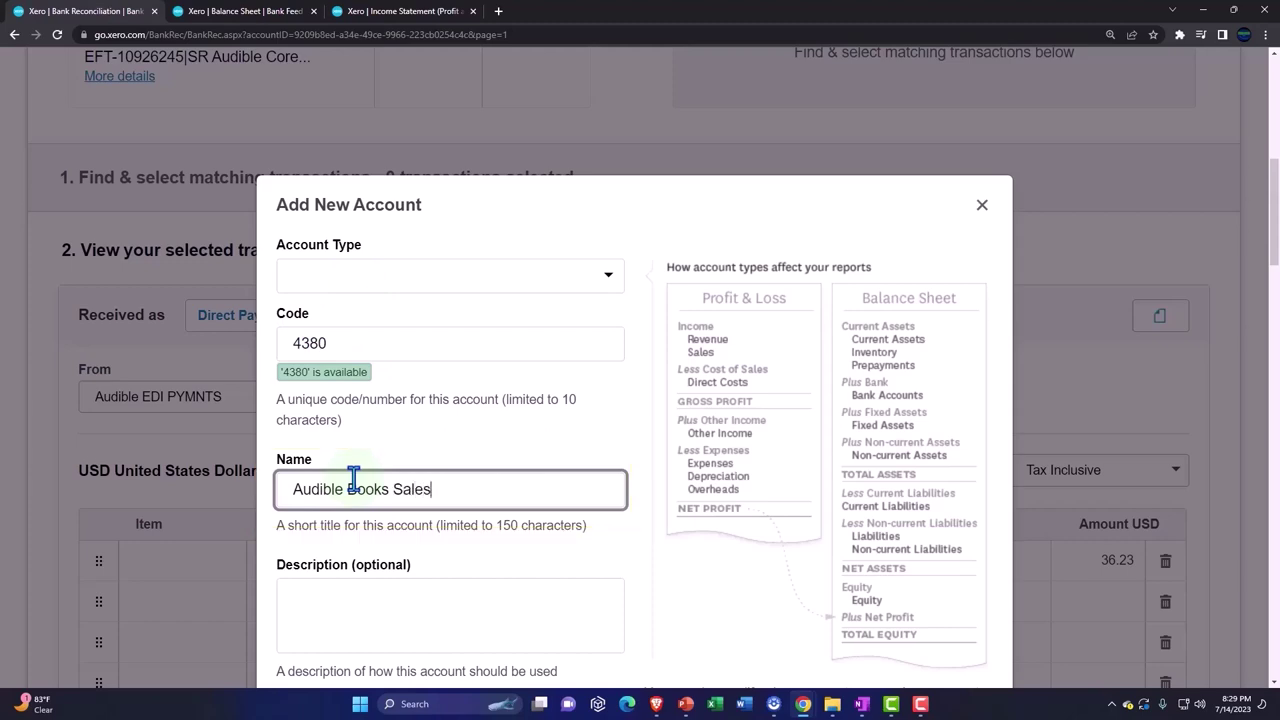
key(Tab)
click(340, 273)
text(Reven)
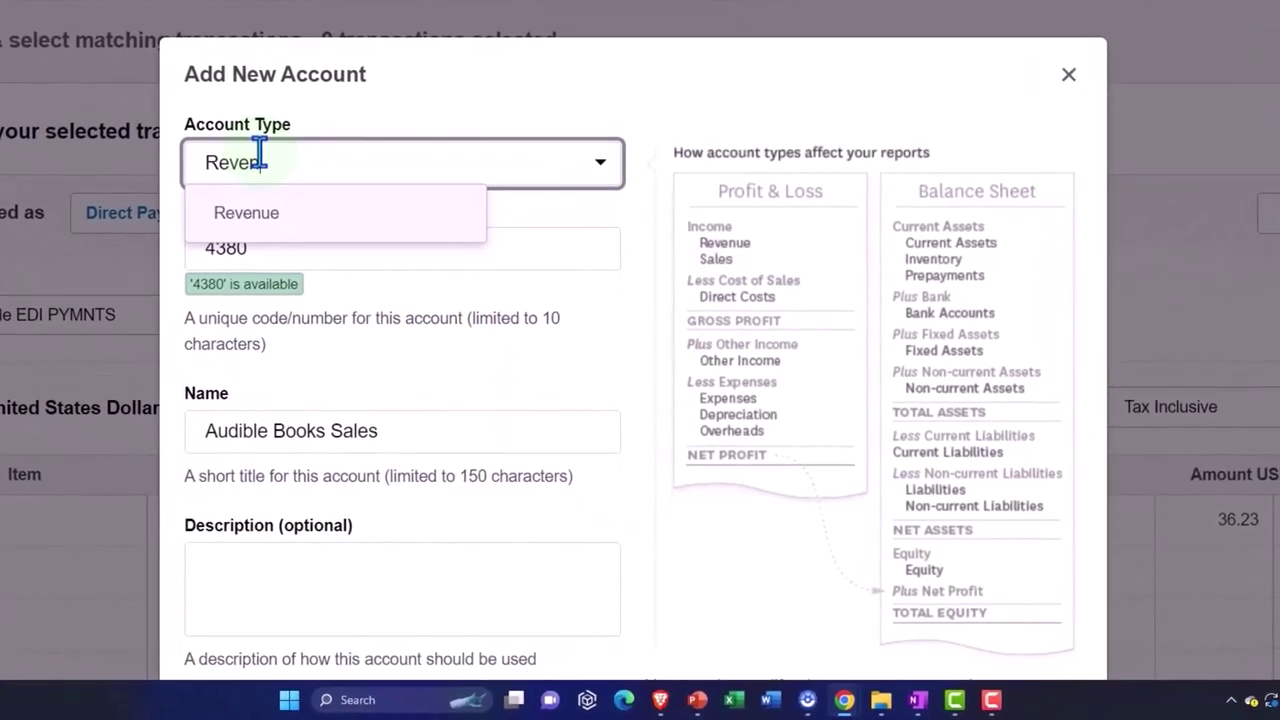
key(Tab)
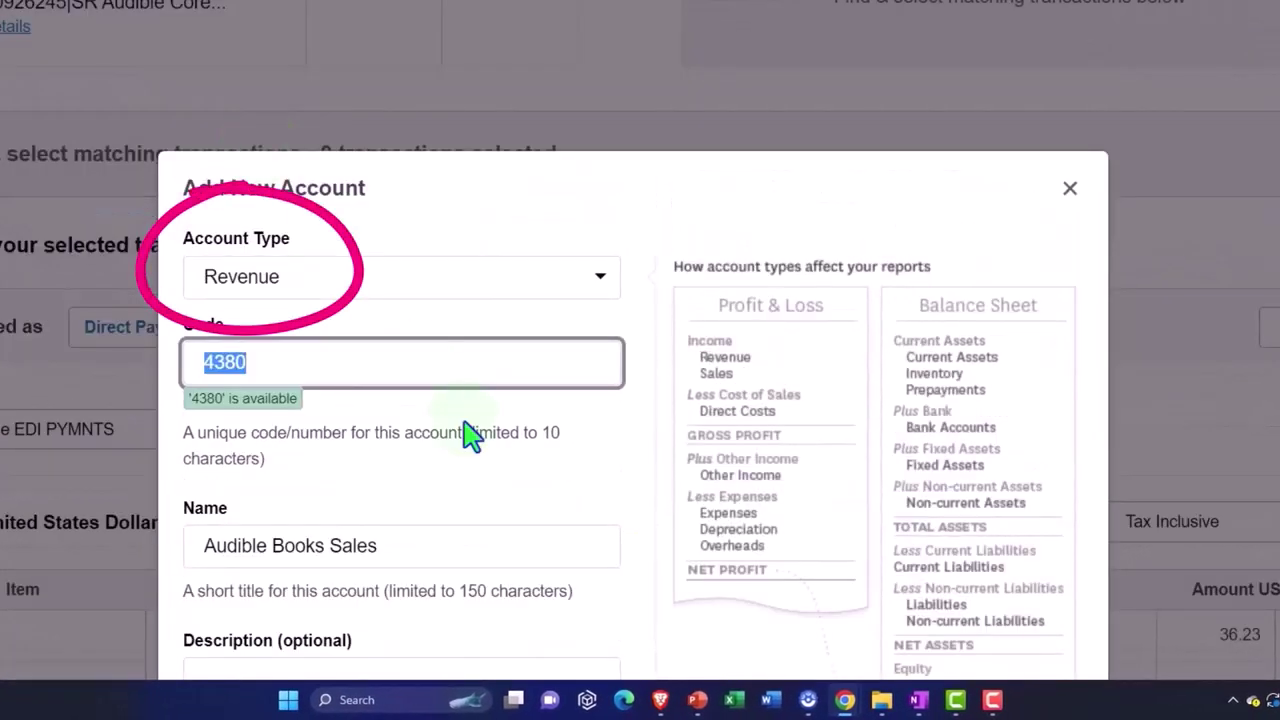
scroll(468, 434, down, 5)
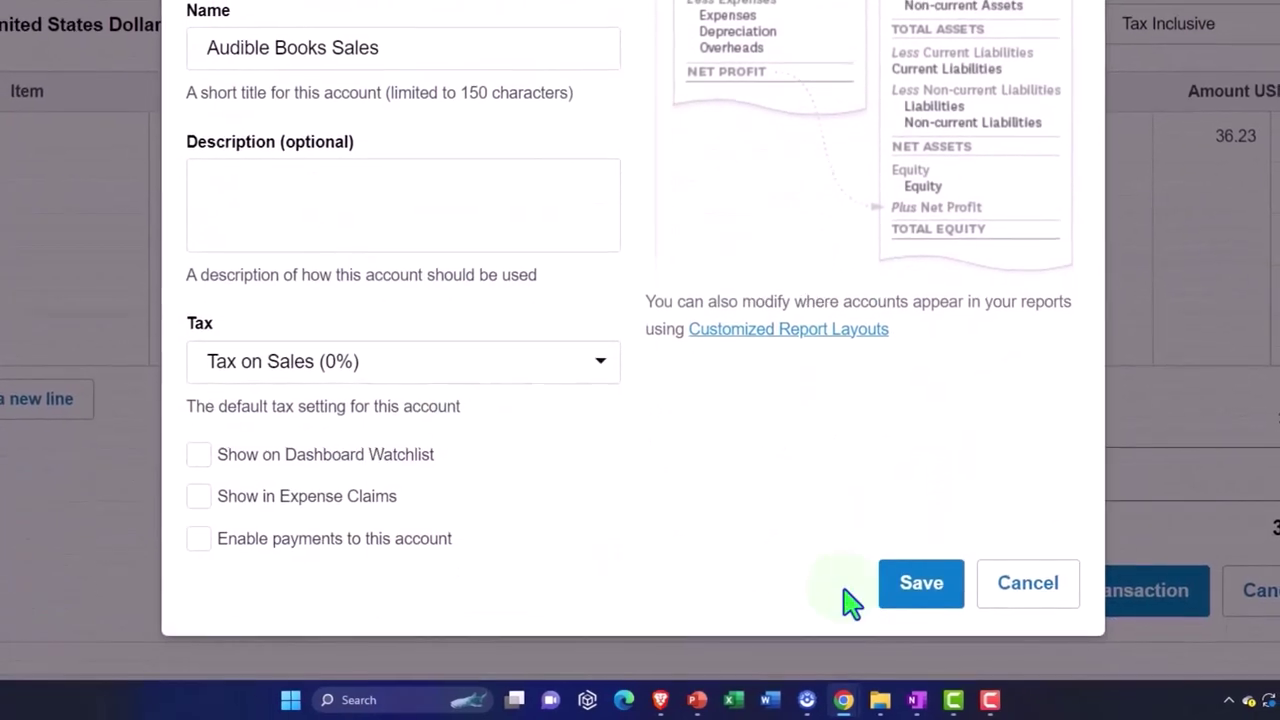
click(921, 582)
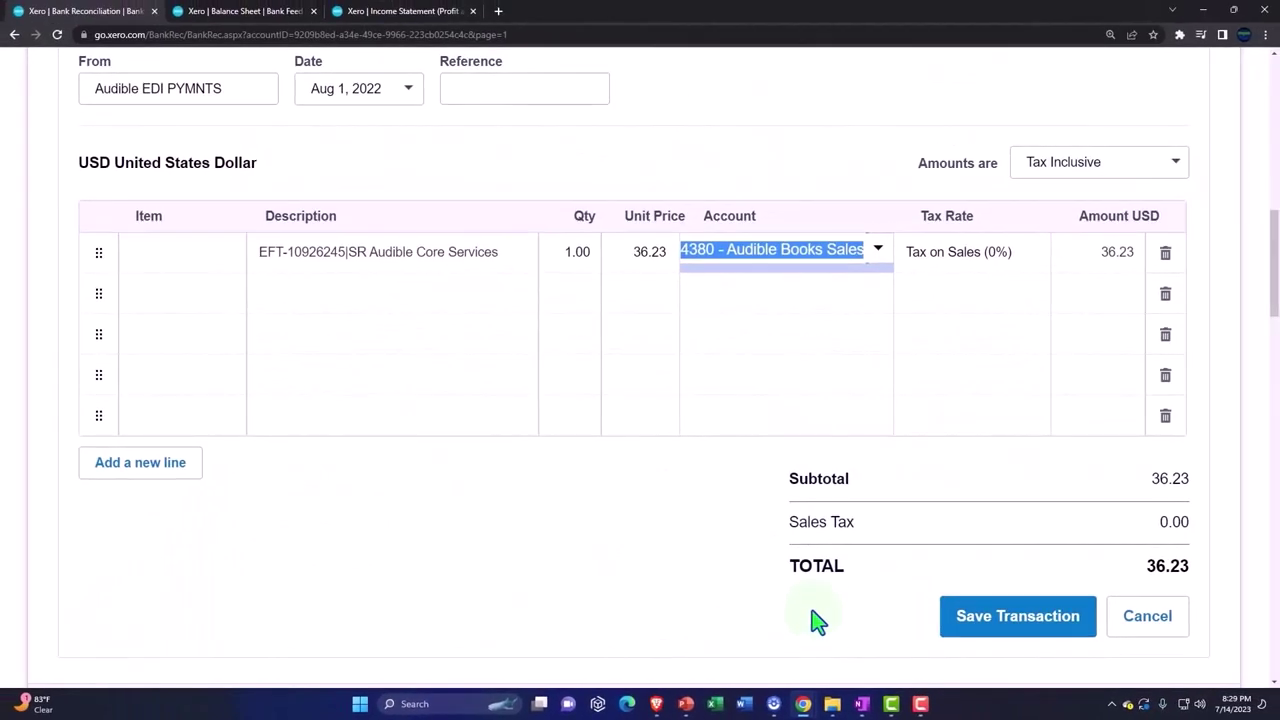
- Start creating a bank rule from the Aug 1 Audible EDI PYMNTS statement line
scroll(700, 566, up, 6)
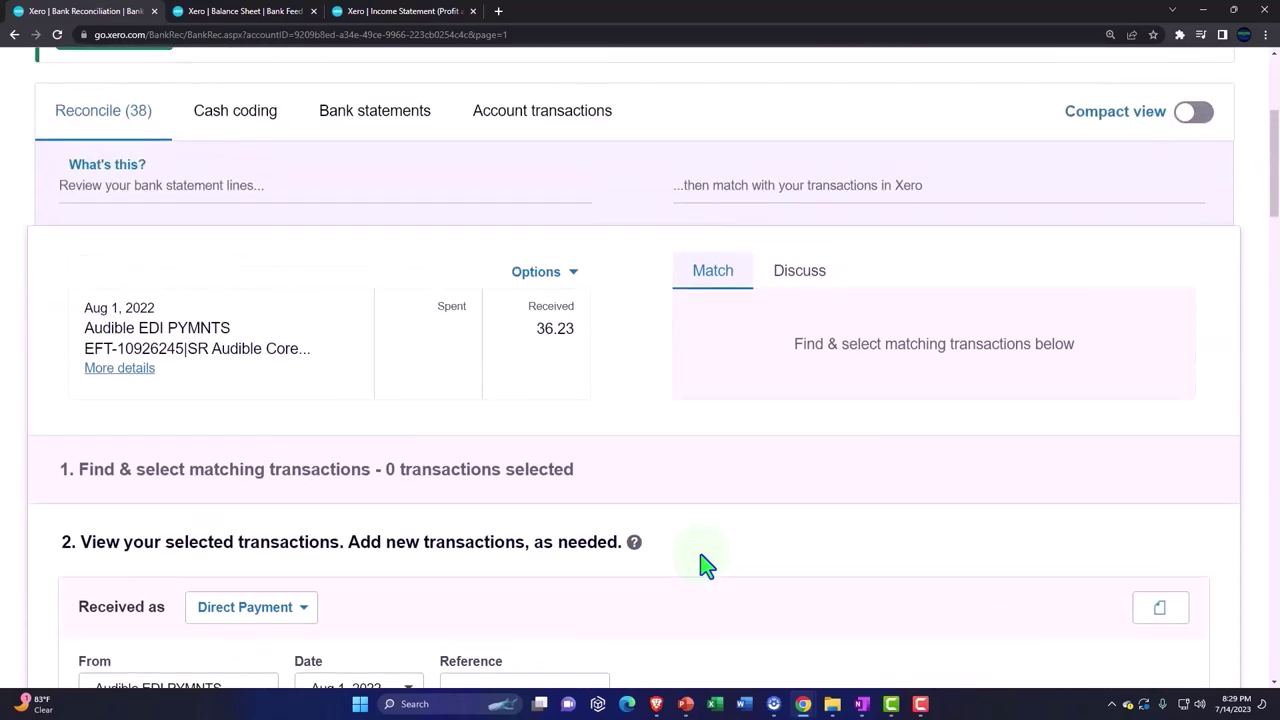
scroll(570, 276, down, 5)
scroll(572, 275, up, 4)
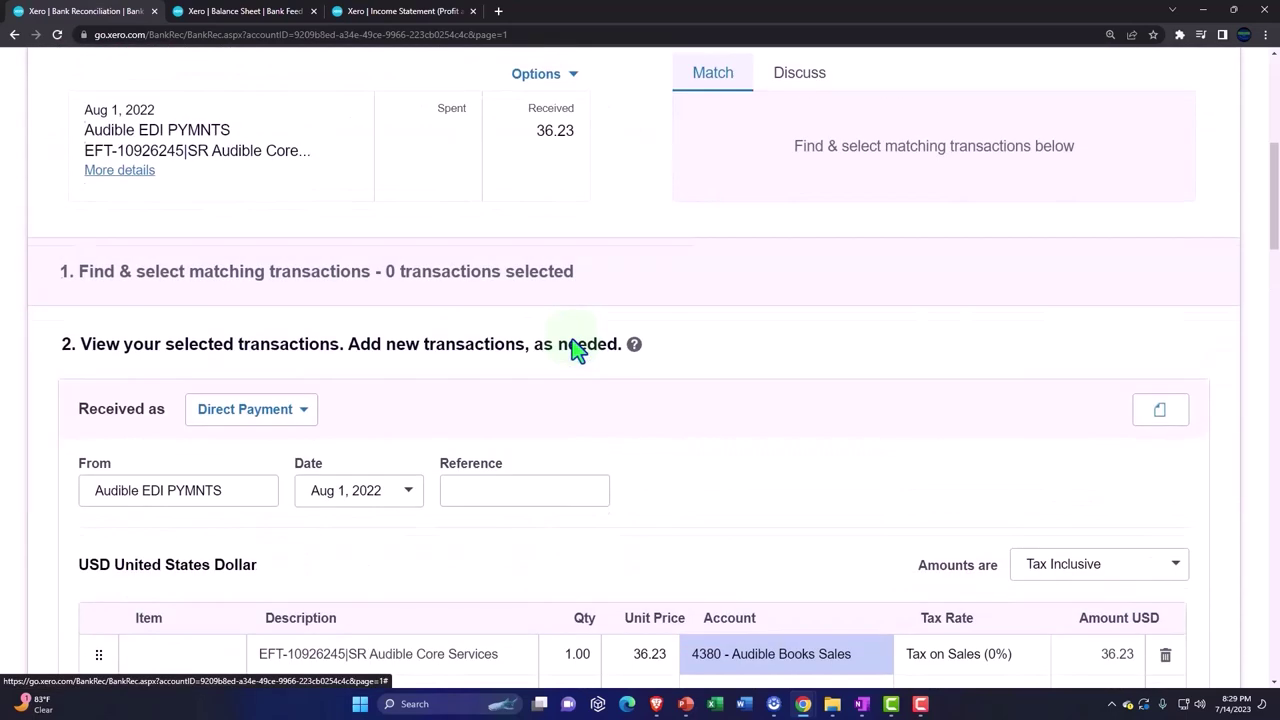
click(570, 208)
click(568, 258)
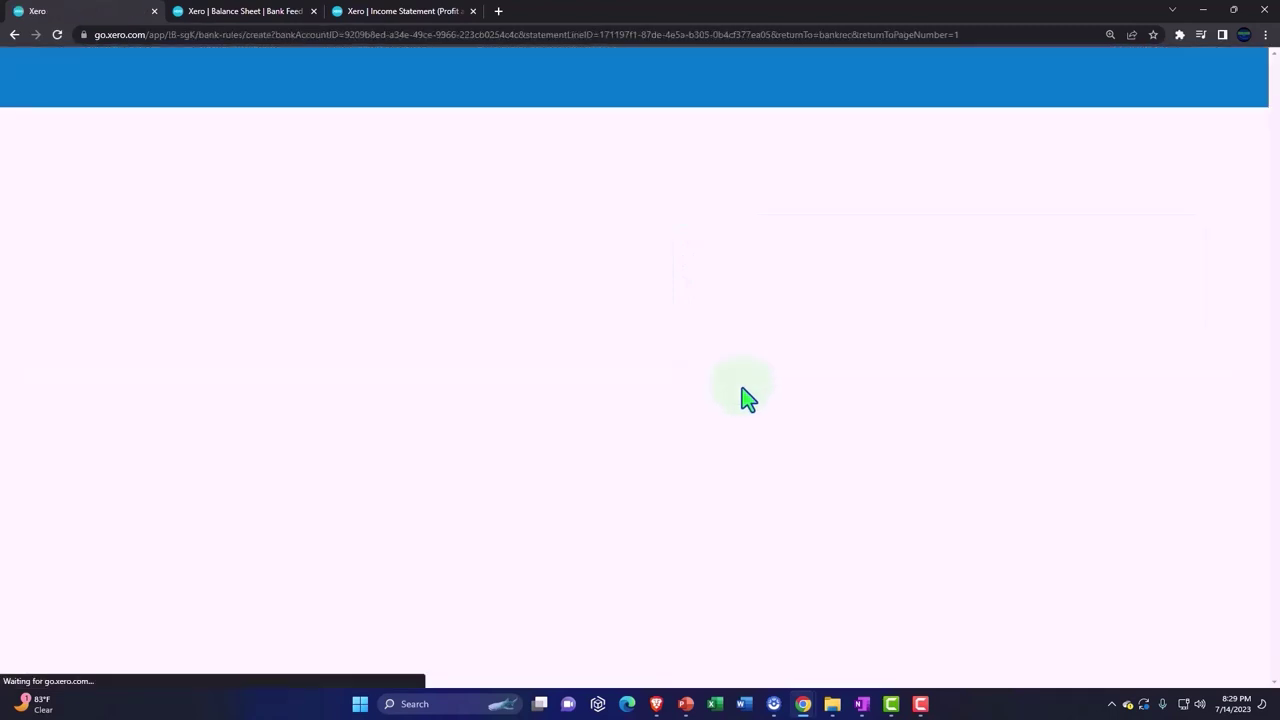
- Make the rule match when any text field contains Audible, and remove the description condition
scroll(471, 400, down, 2)
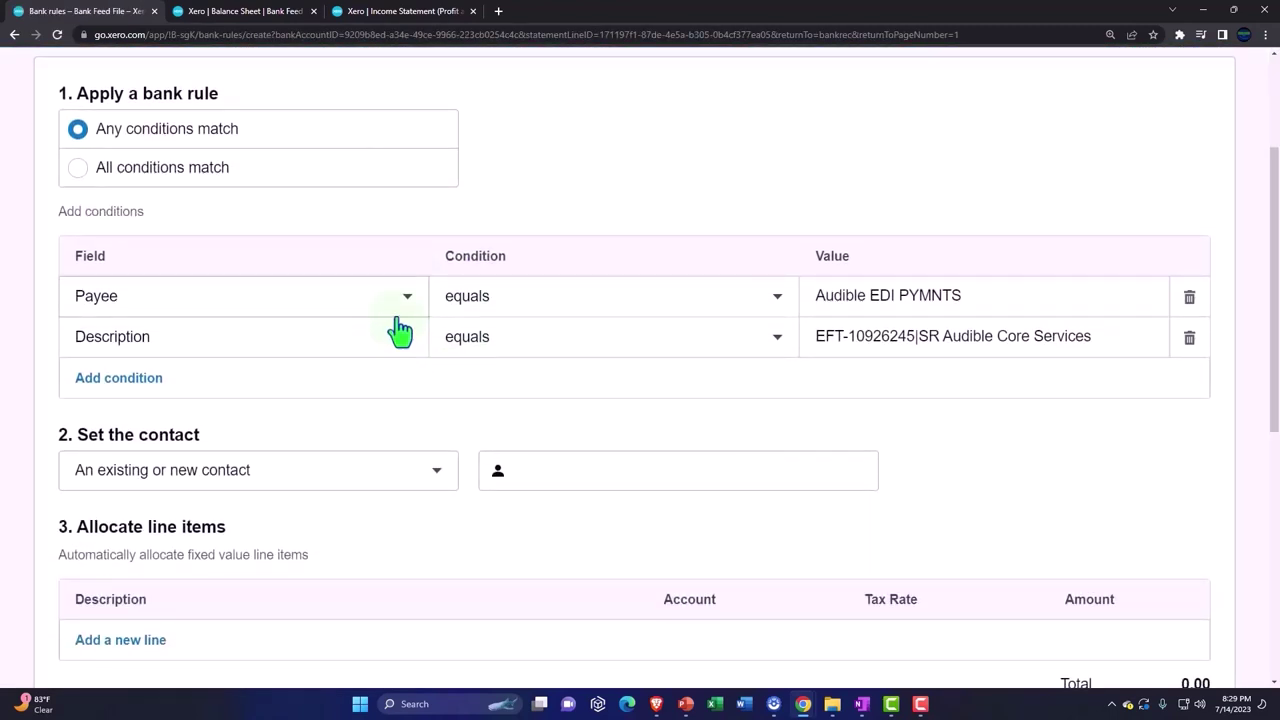
click(400, 305)
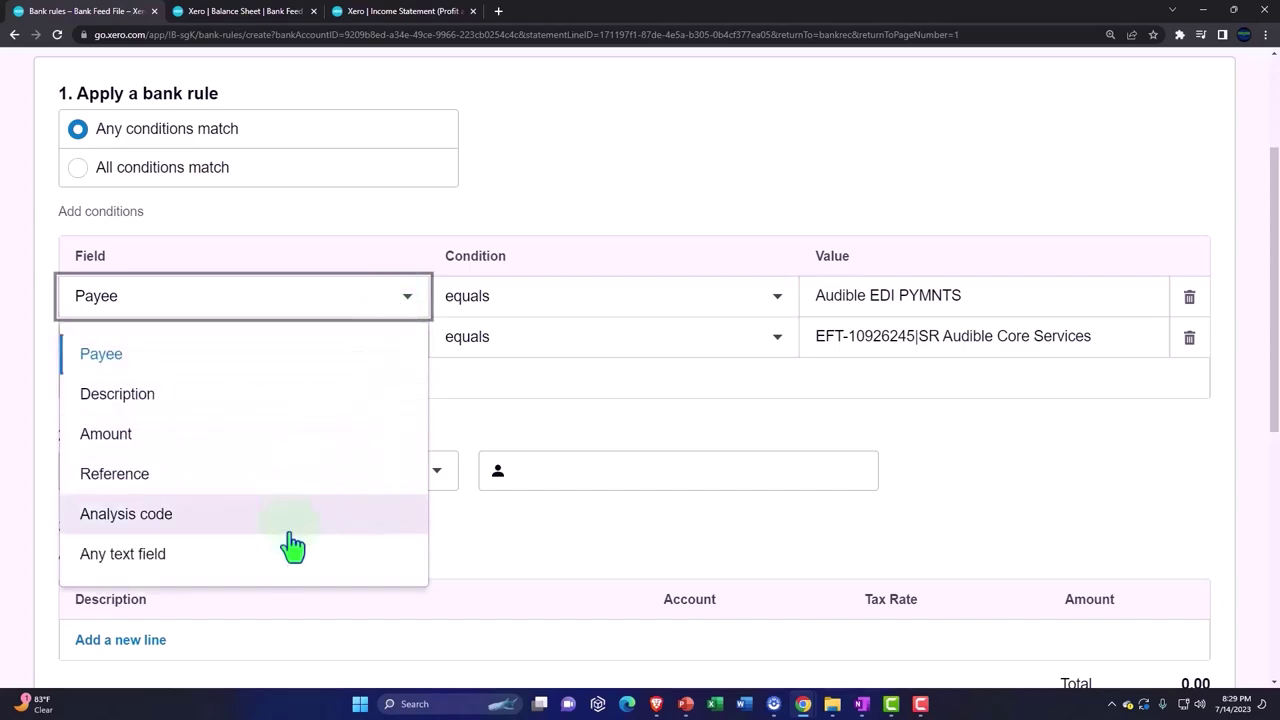
click(288, 556)
click(711, 305)
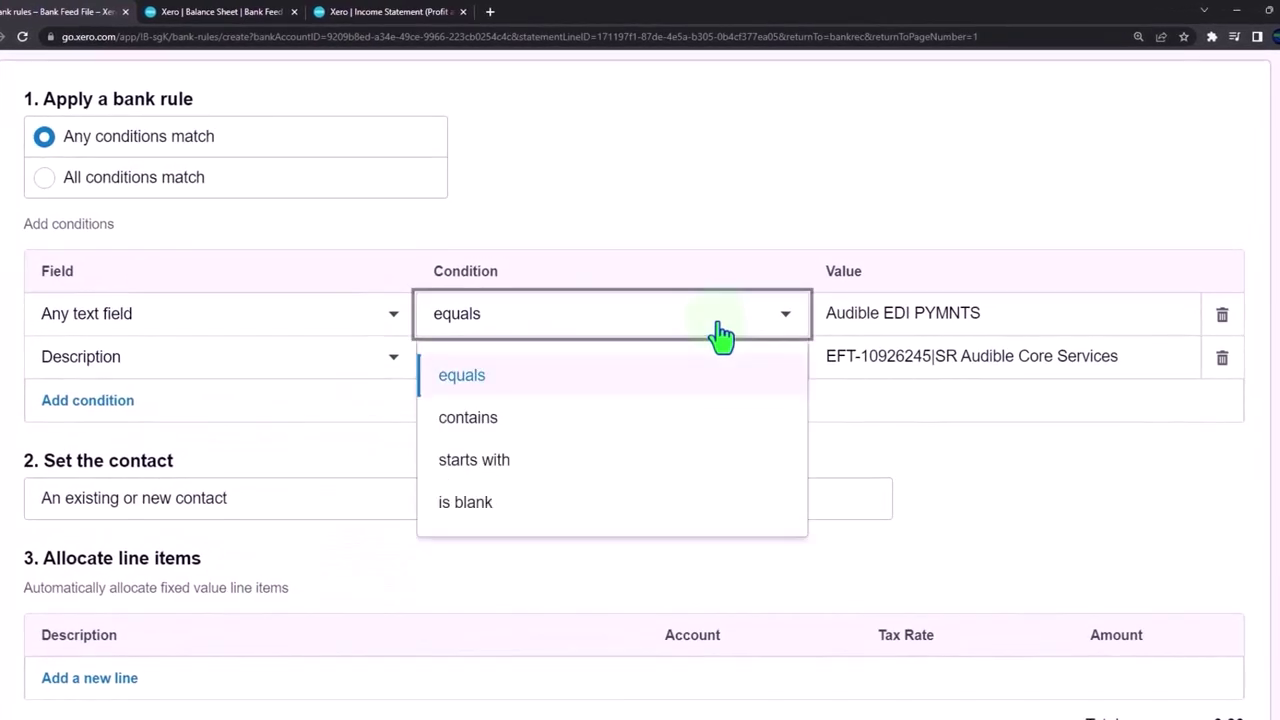
click(703, 405)
click(1026, 320)
click(1029, 316)
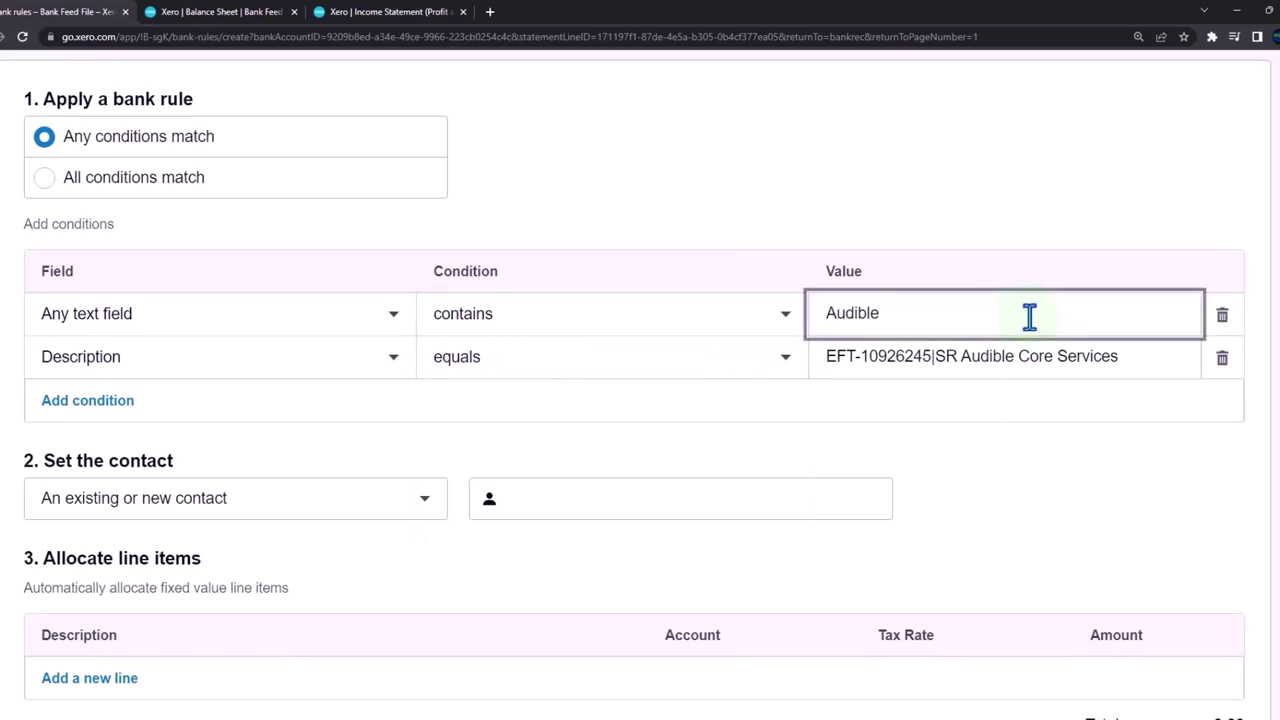
click(1223, 360)
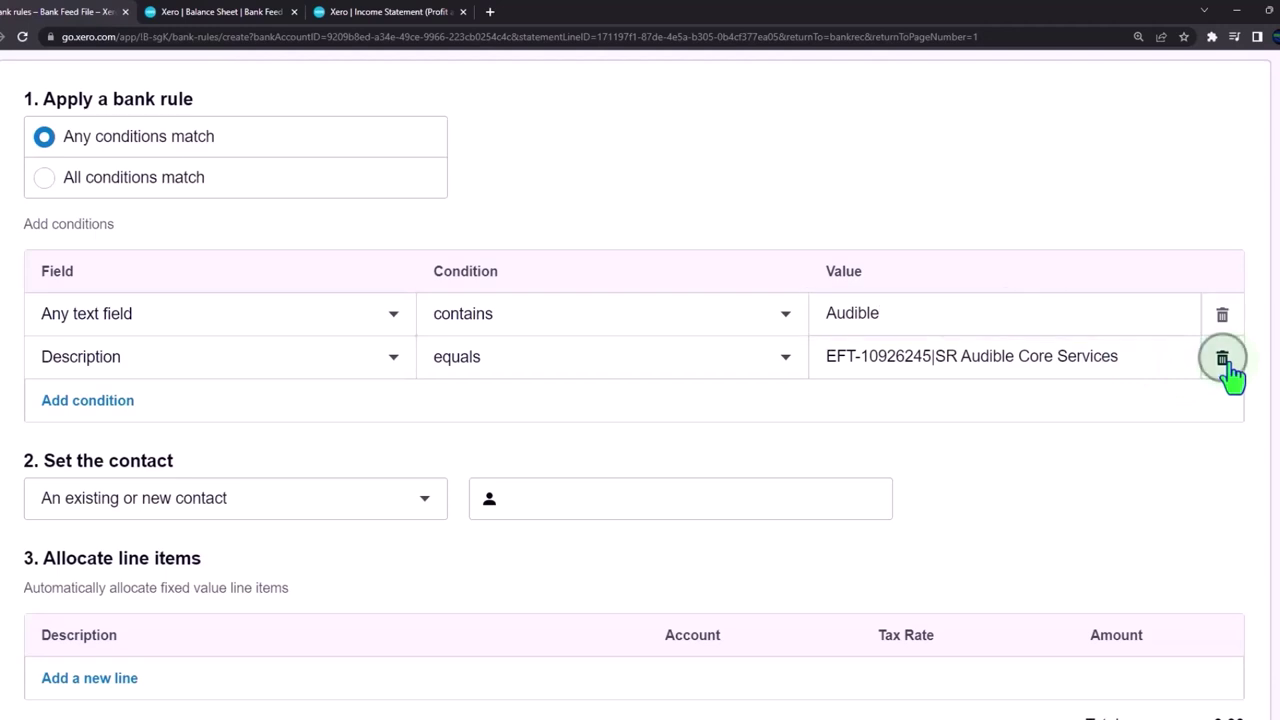
- Set the rule's contact to a newly created contact named Audible
scroll(1232, 375, down, 5)
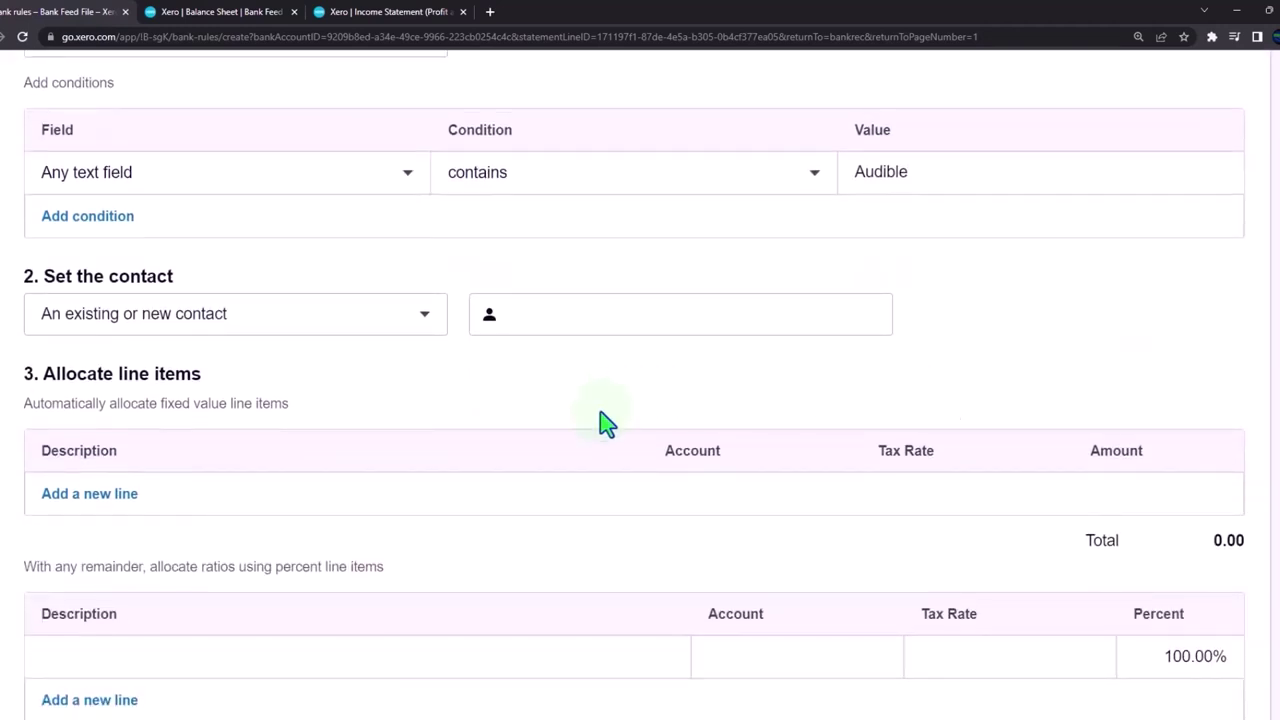
drag(543, 562, 417, 572)
scroll(614, 240, up, 3)
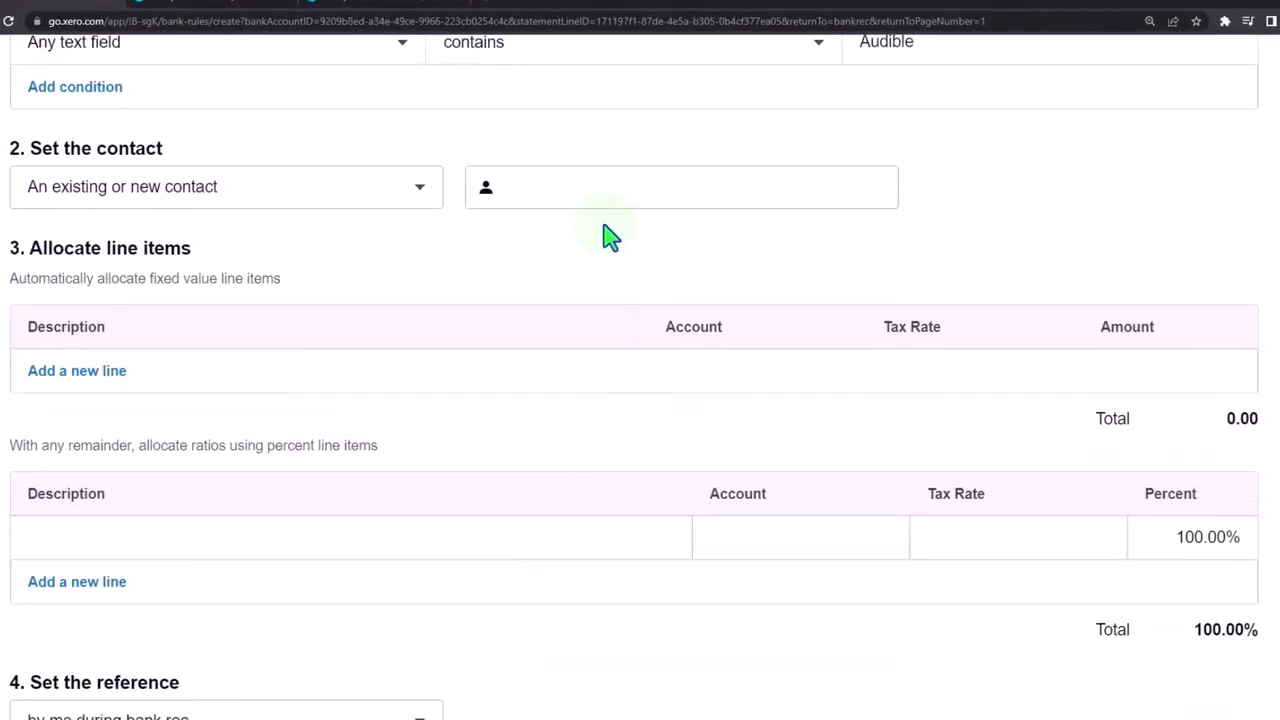
click(589, 206)
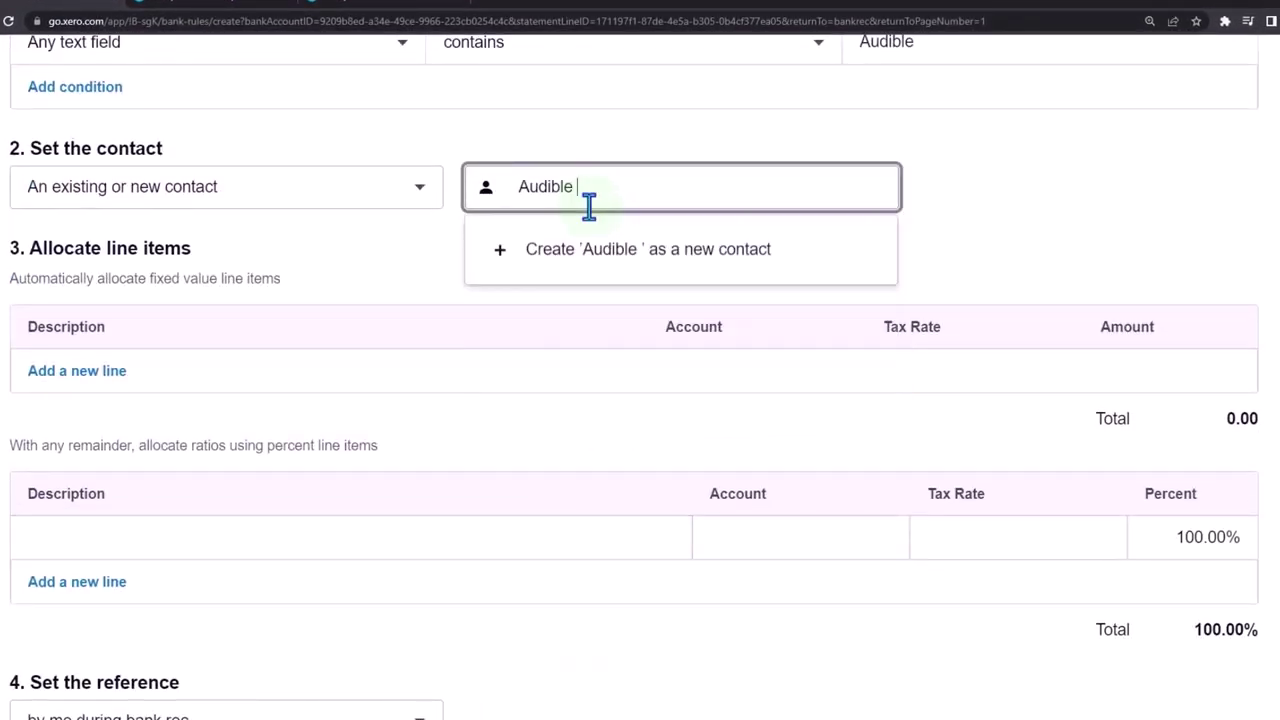
click(609, 252)
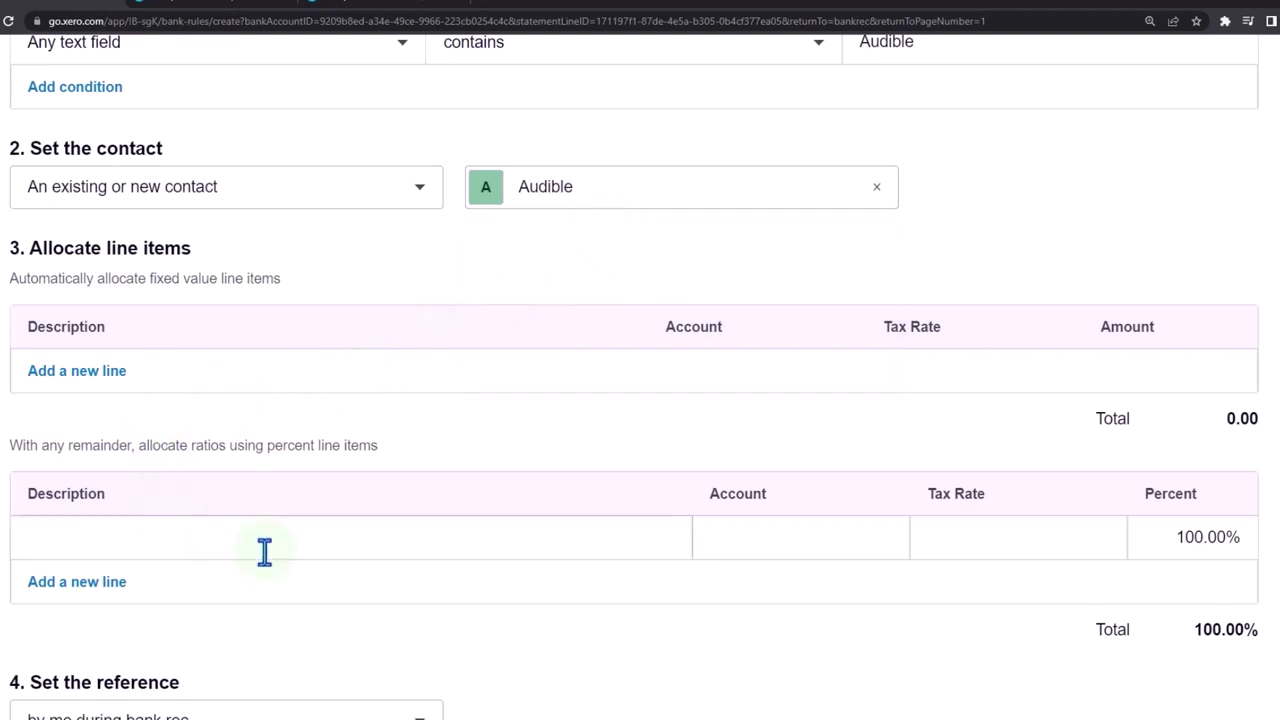
- Allocate the rule's 100% remainder line to account 4380 - Audible Books Sales and save the rule
click(790, 545)
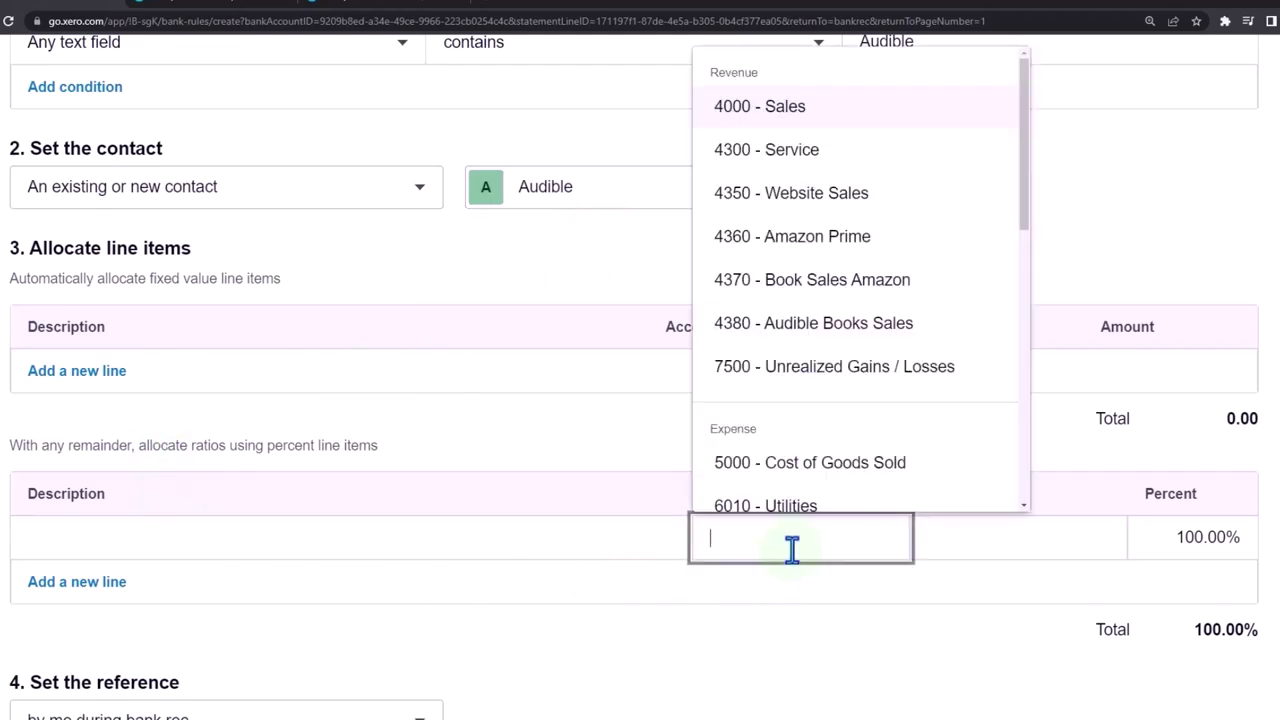
text(au)
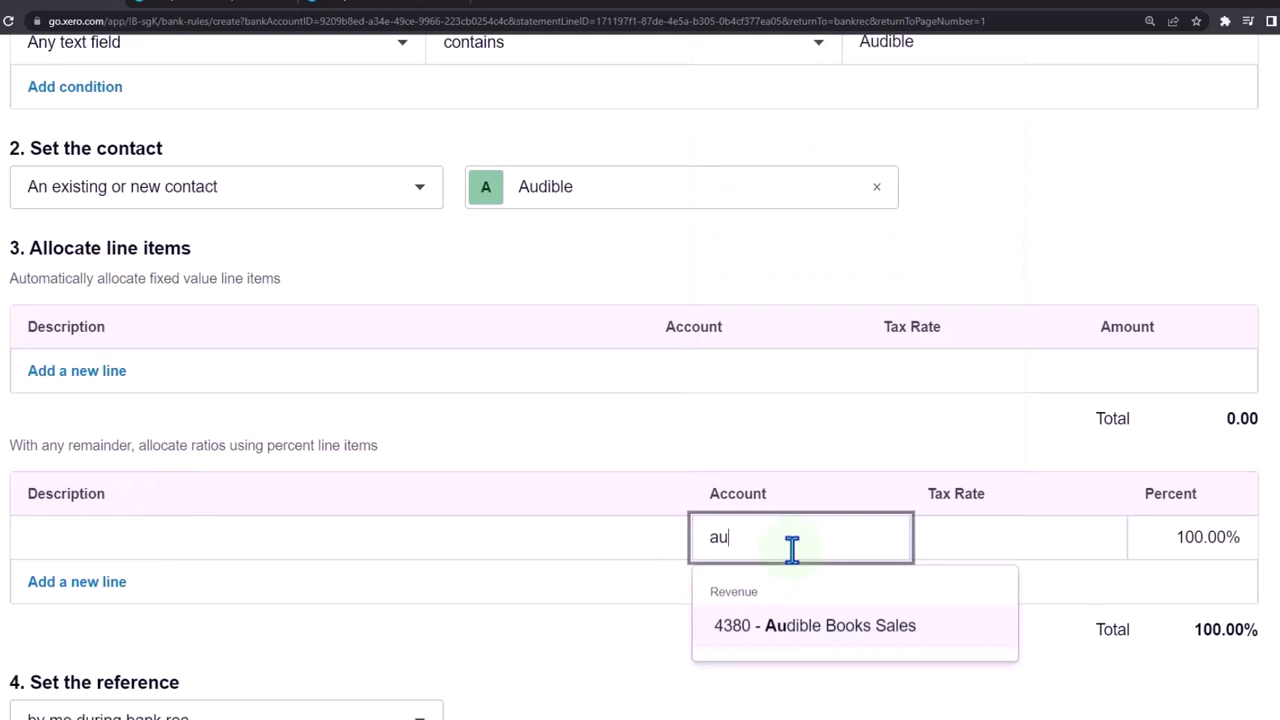
key(Tab)
click(791, 548)
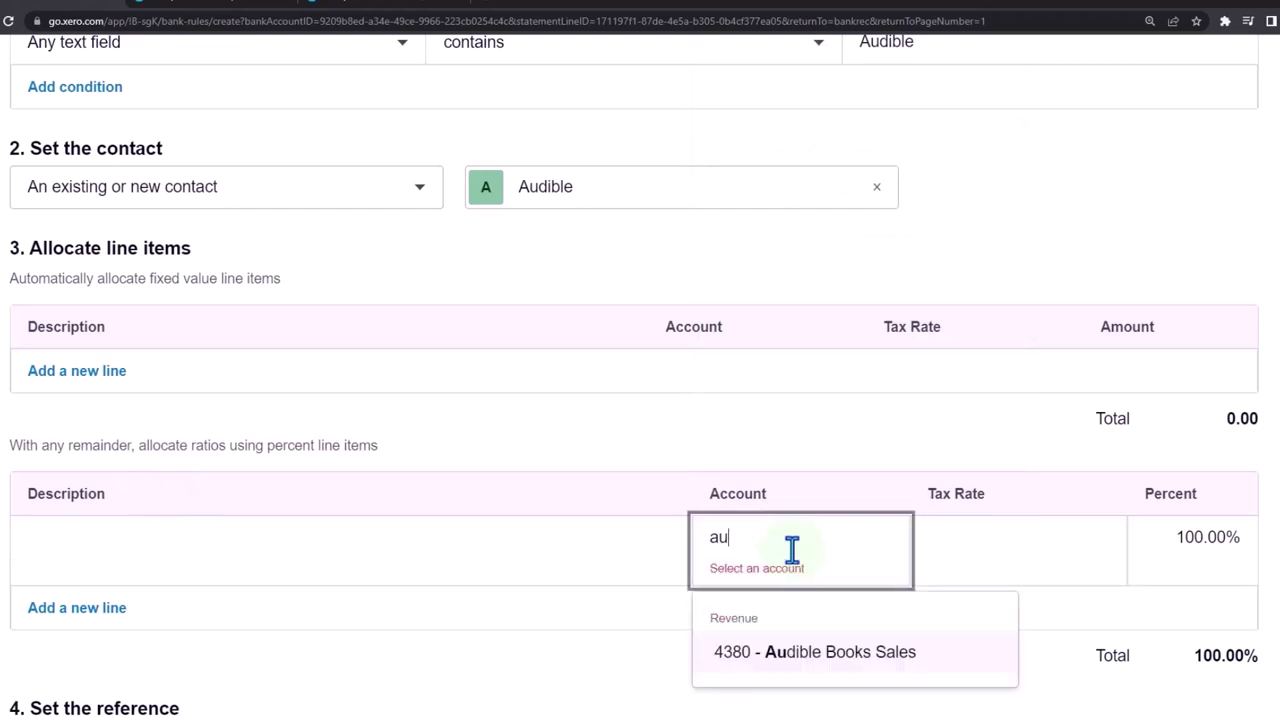
click(791, 653)
key(Tab)
scroll(791, 670, down, 3)
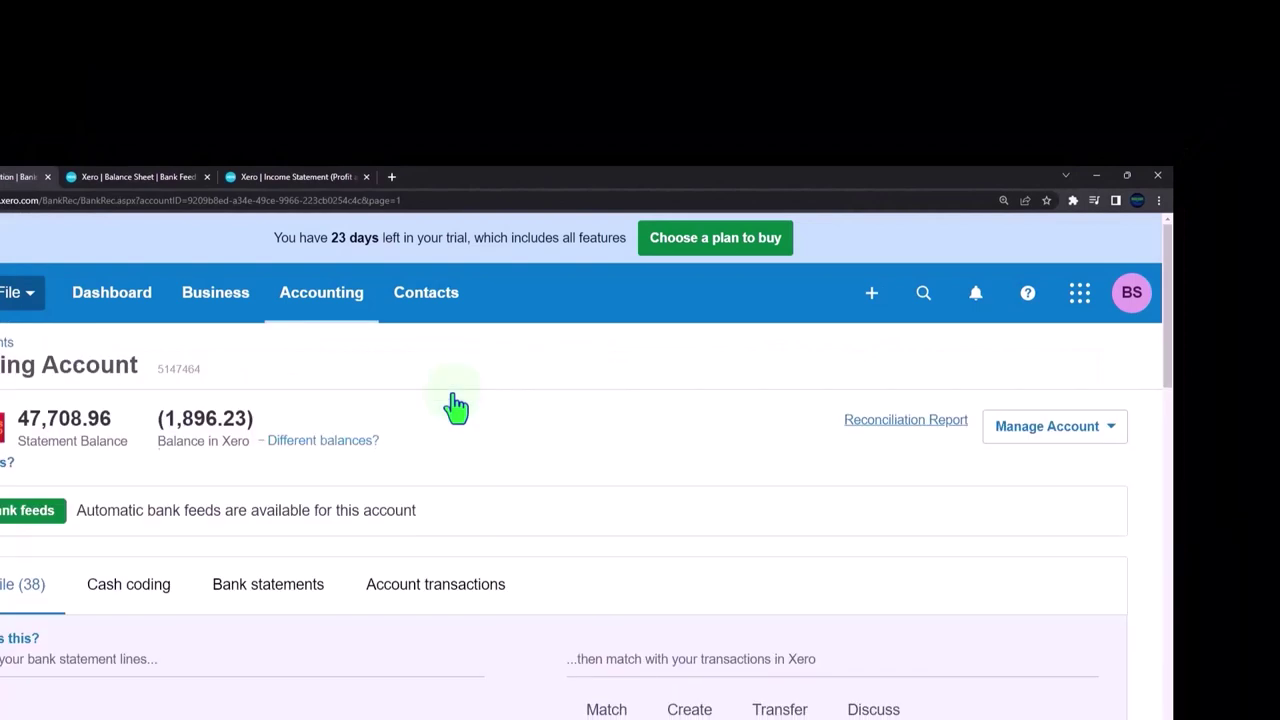
- Reconcile the Aug 1 Audible deposit using the Audible EDI PYMNTS rule
scroll(320, 534, down, 3)
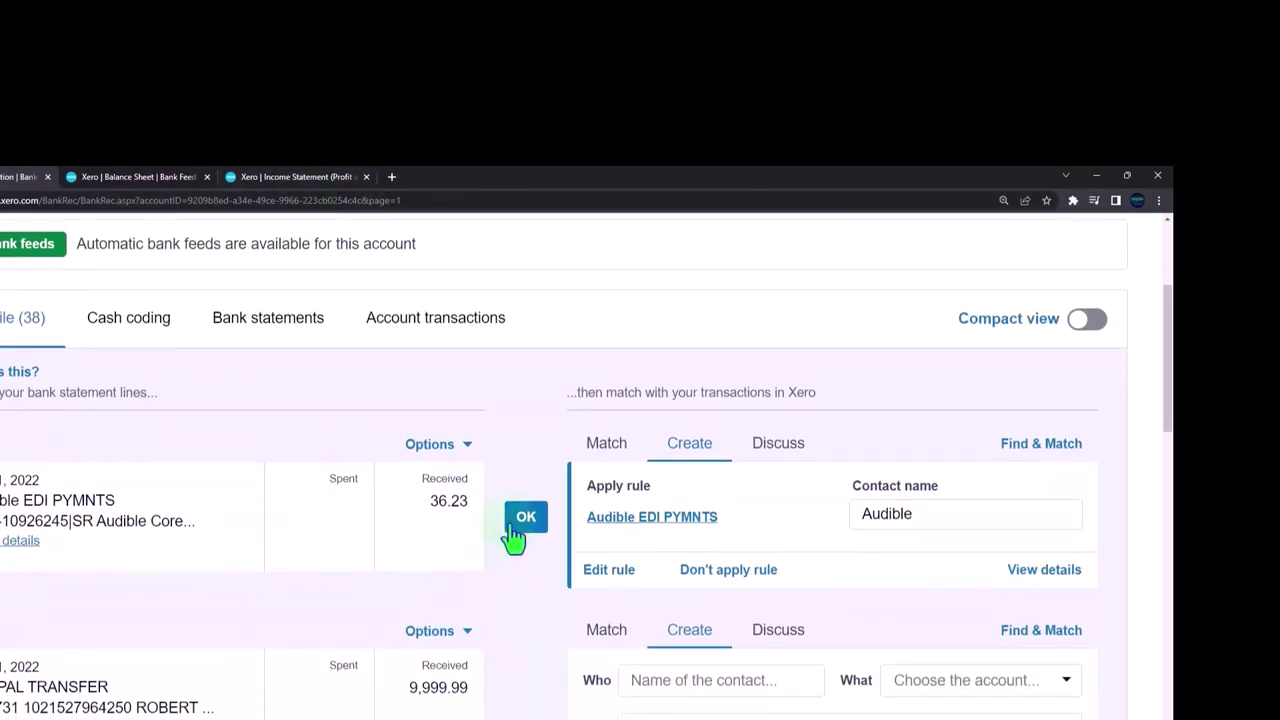
click(515, 533)
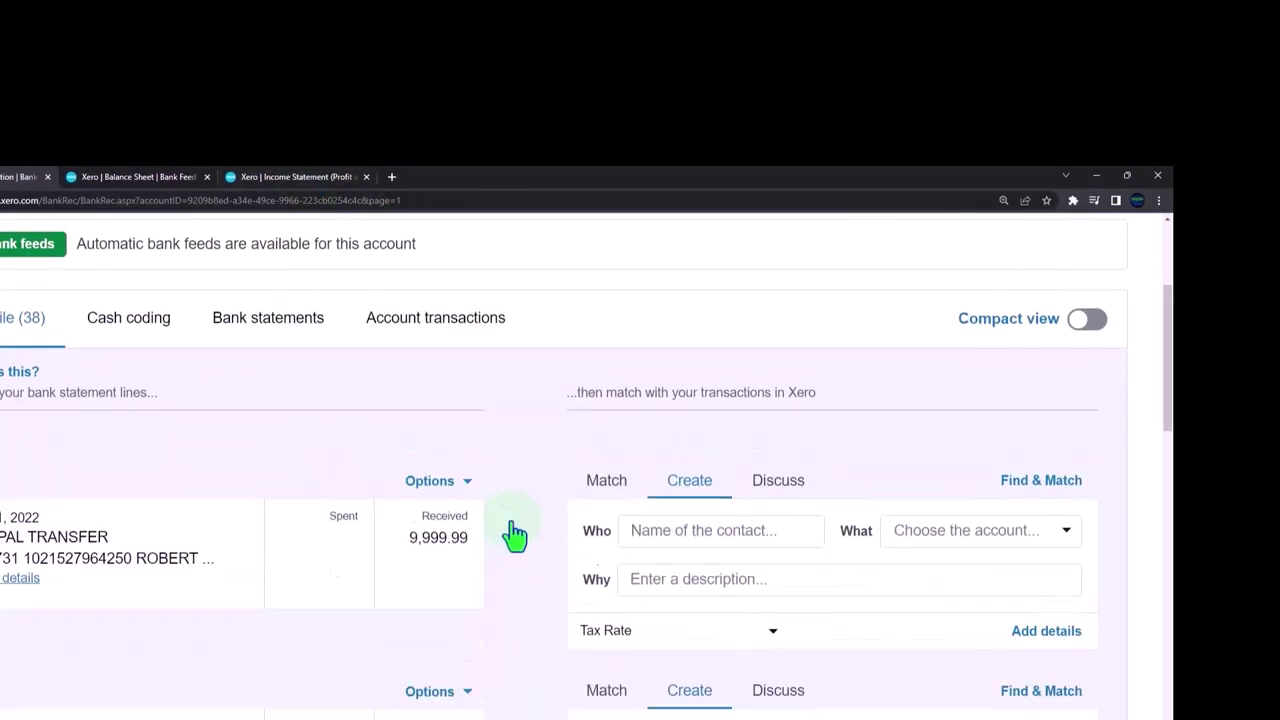
- Refresh the 2022 Income Statement and check the Audible Books Sales line under Income
click(318, 178)
scroll(1080, 394, up, 2)
click(1080, 345)
scroll(794, 614, down, 4)
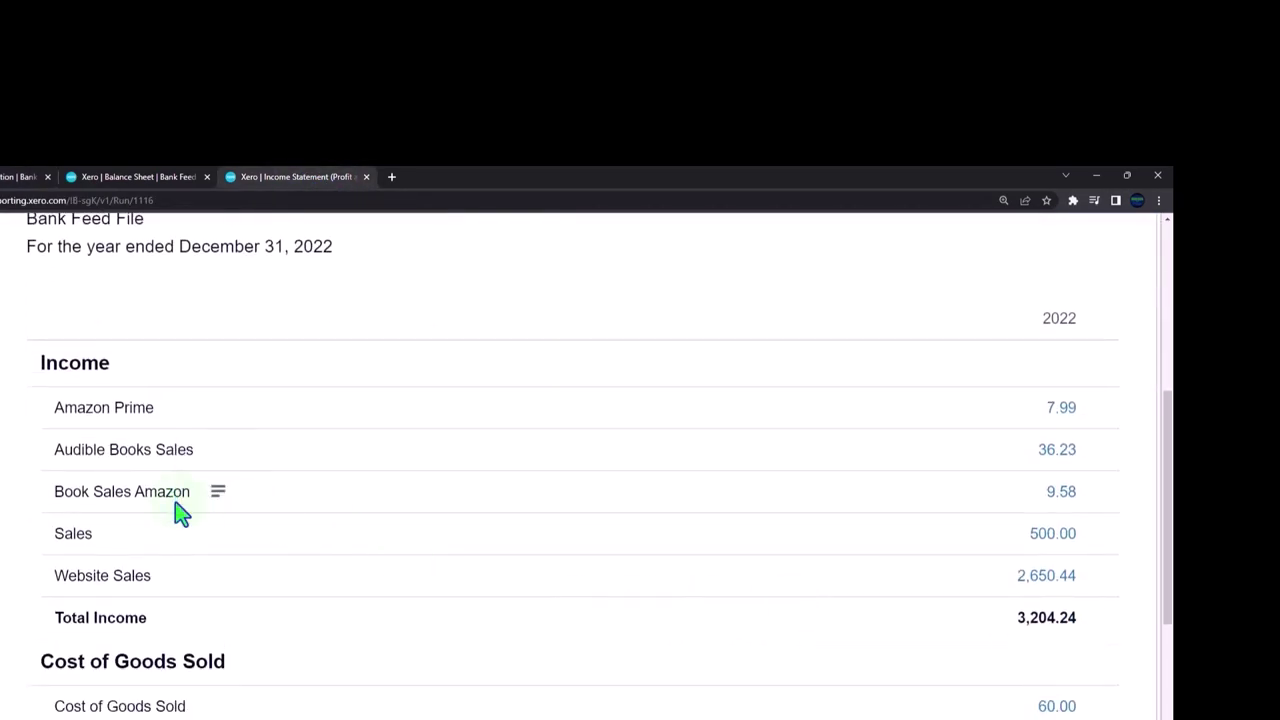
- Return to the bank reconciliation and reconcile the Sep 1 Audible deposit using the Audible EDI PYMNTS rule
click(20, 180)
scroll(370, 590, down, 3)
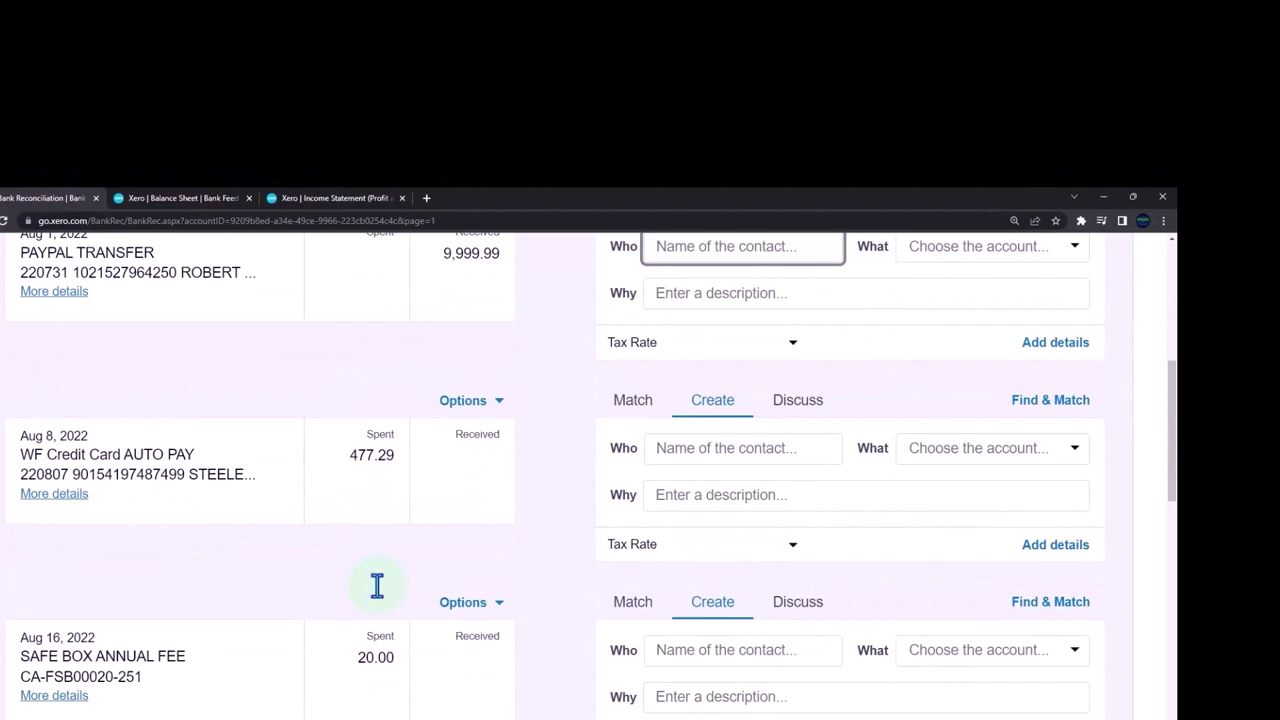
scroll(377, 586, down, 6)
scroll(378, 588, down, 4)
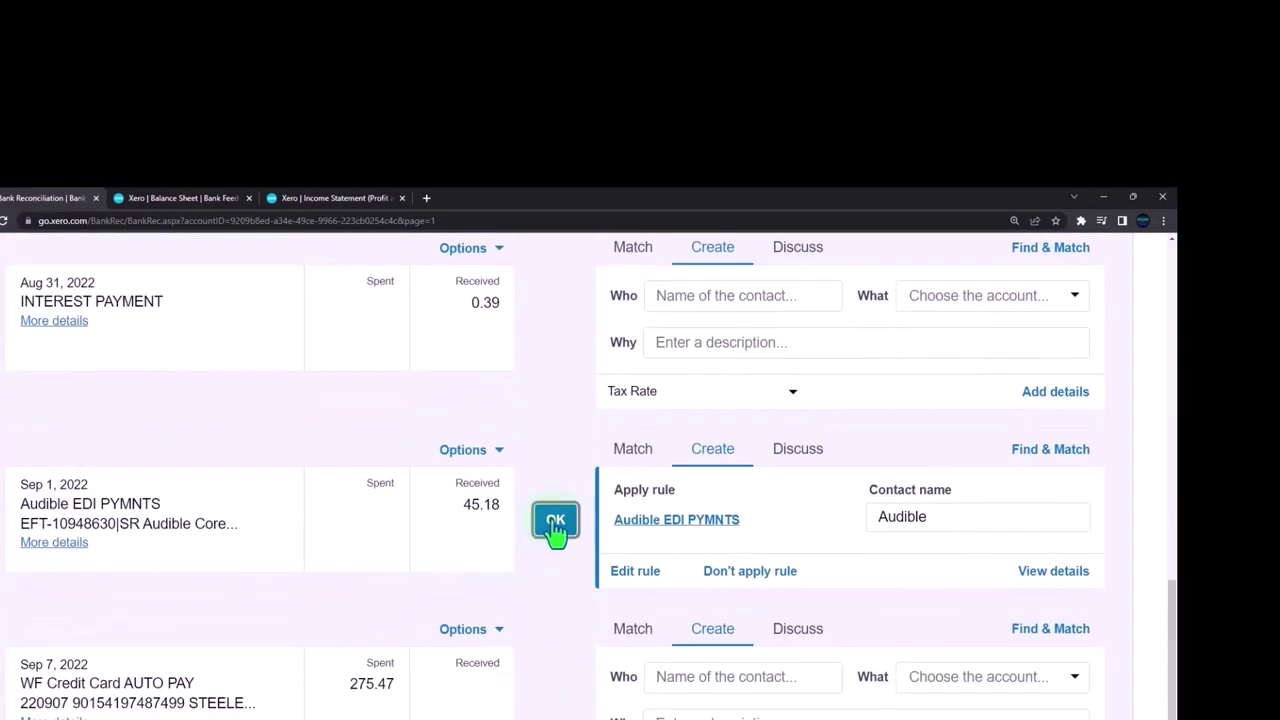
click(555, 522)
- Reconcile the Sep 14 Verizon Wireless payment using its existing bank rule
scroll(548, 553, down, 4)
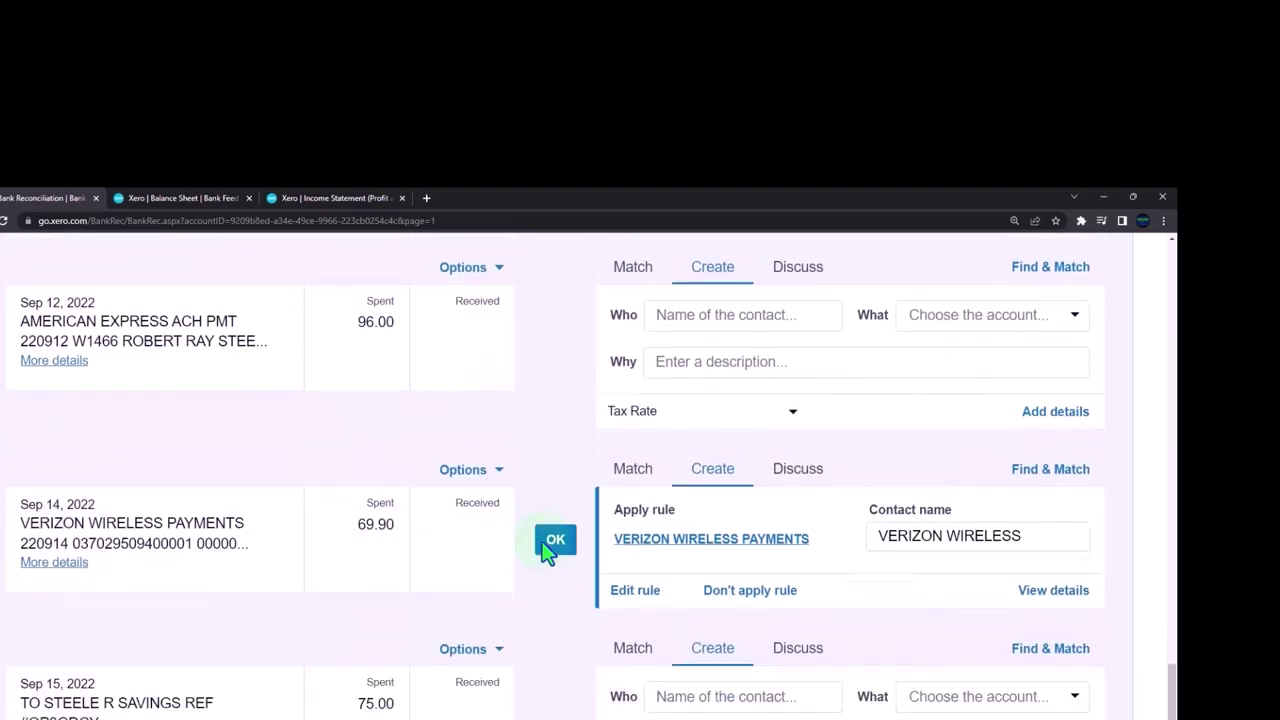
click(548, 553)
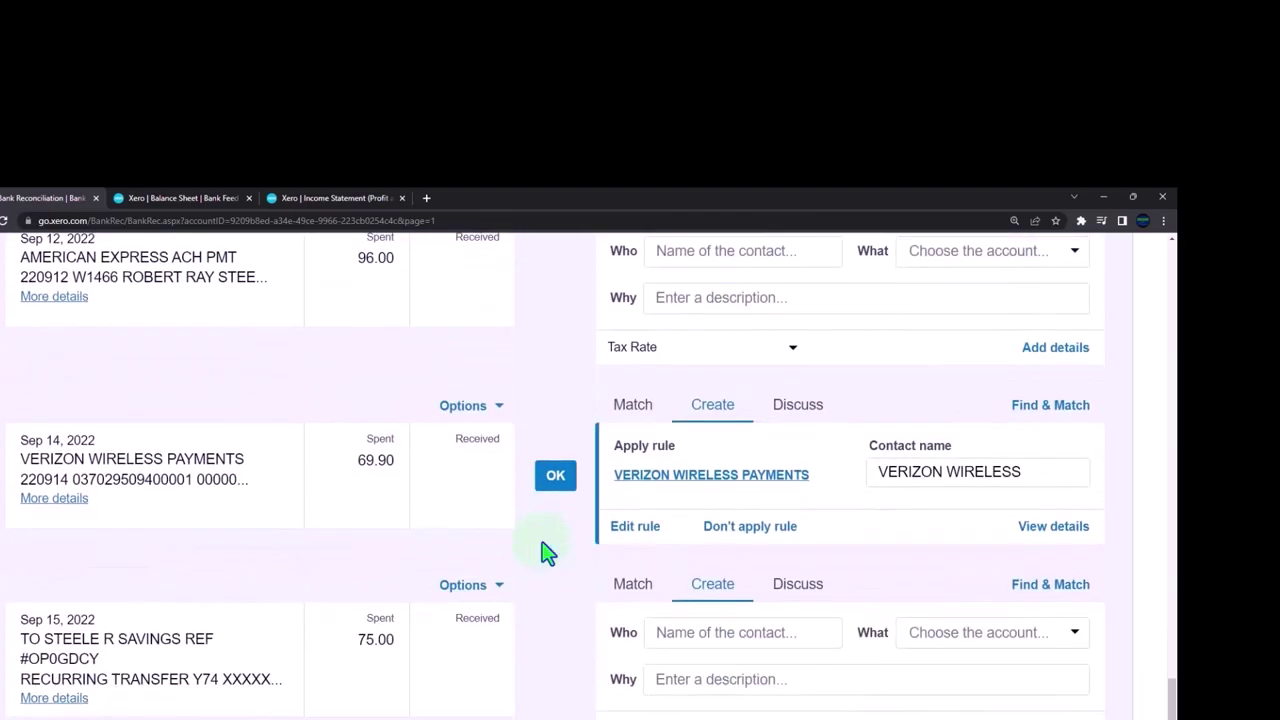
click(558, 481)
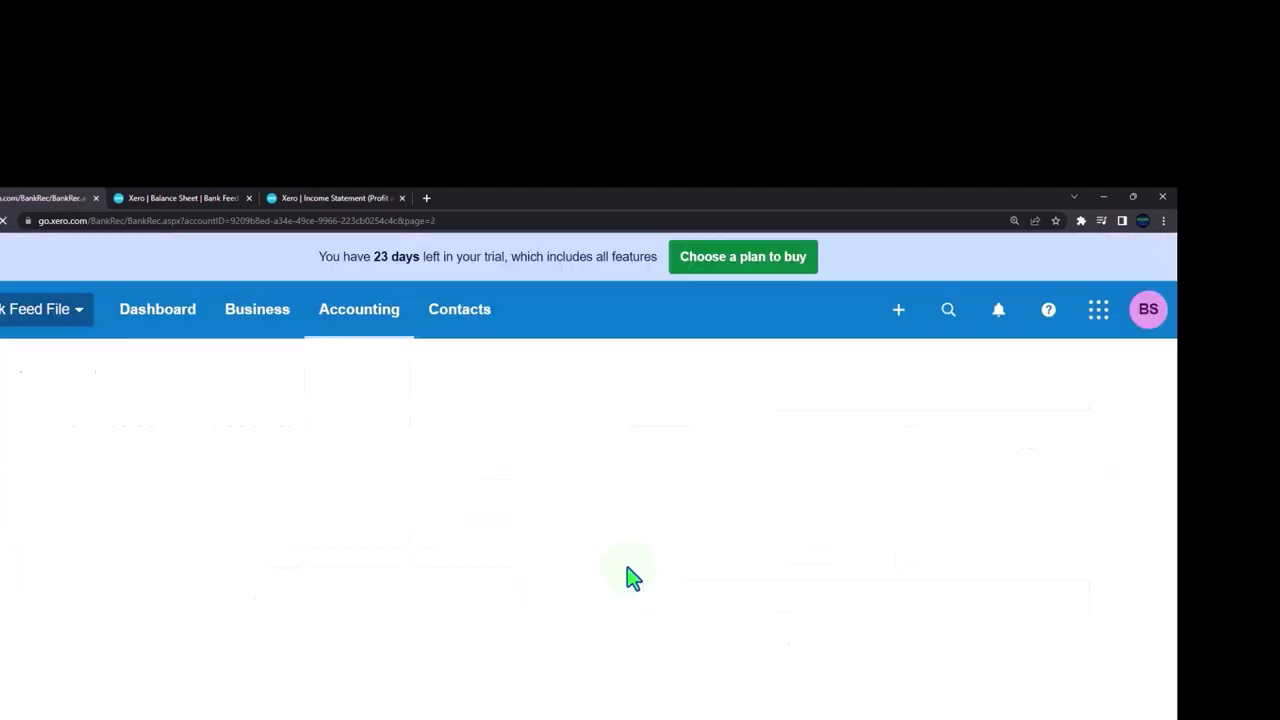
- Open the full transaction details for the Sep 21 Google YouTube deposit of 1,620.66
scroll(486, 600, down, 3)
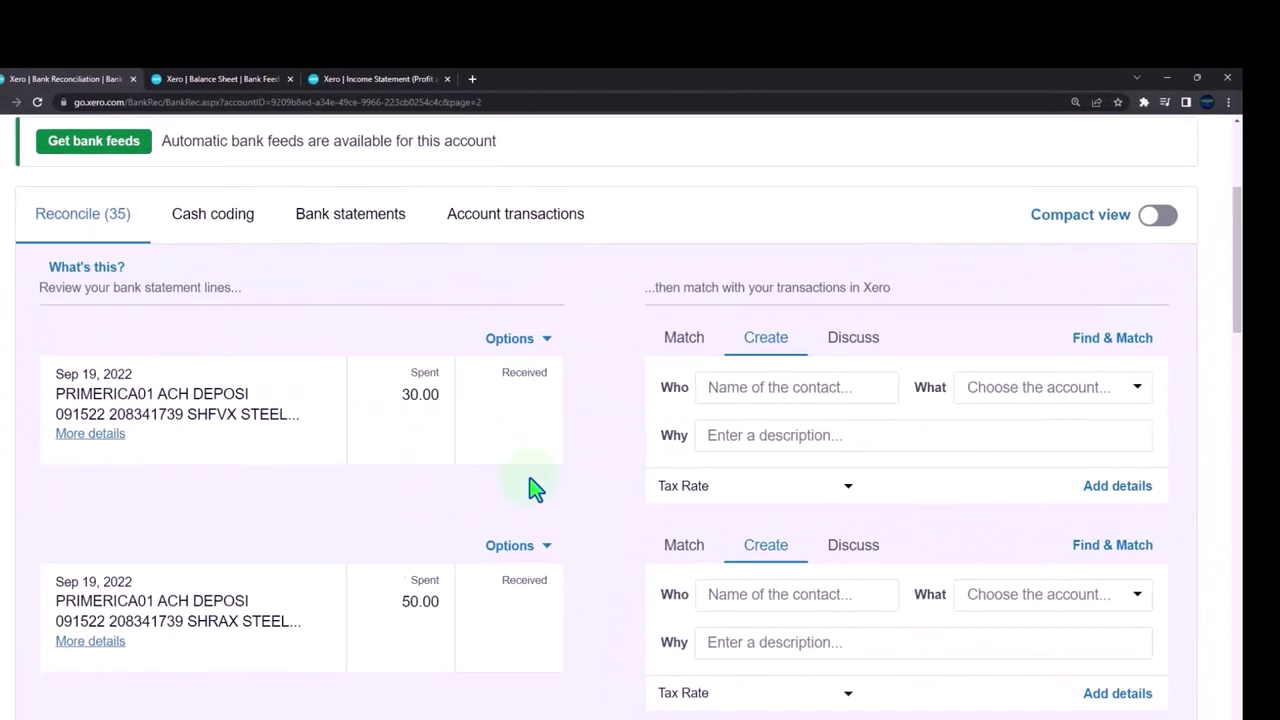
scroll(533, 493, down, 5)
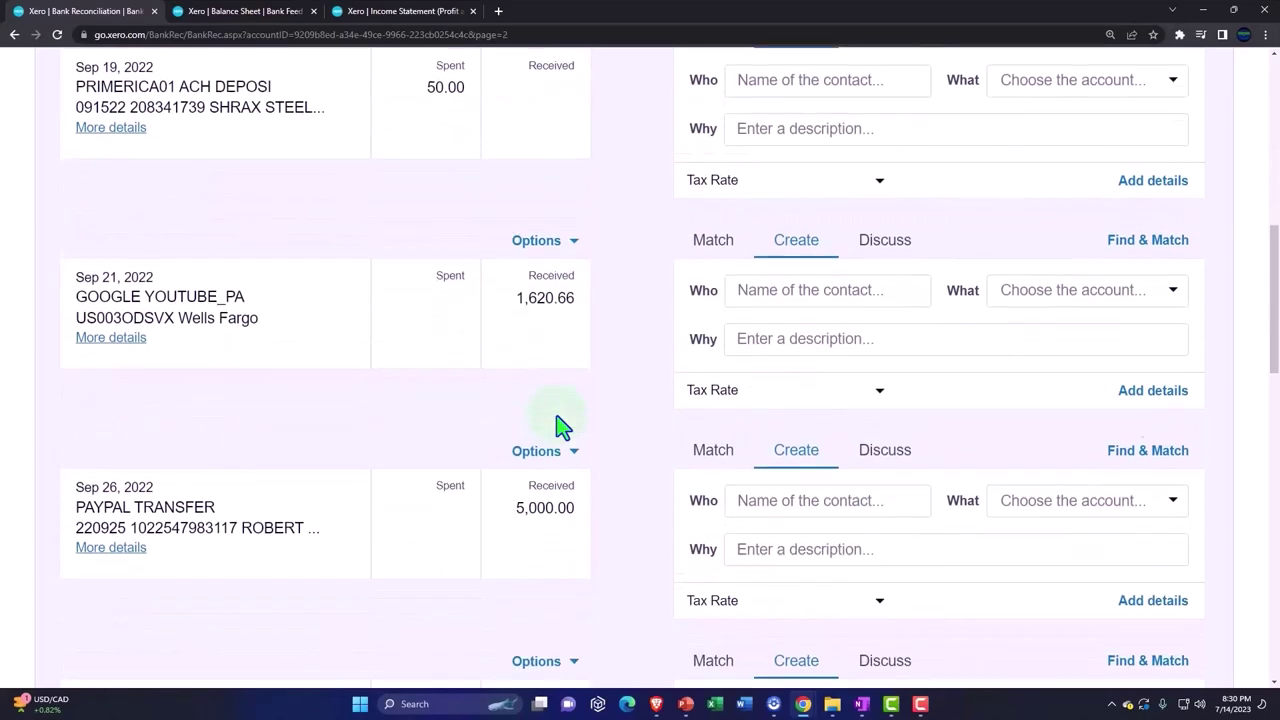
scroll(560, 425, down, 3)
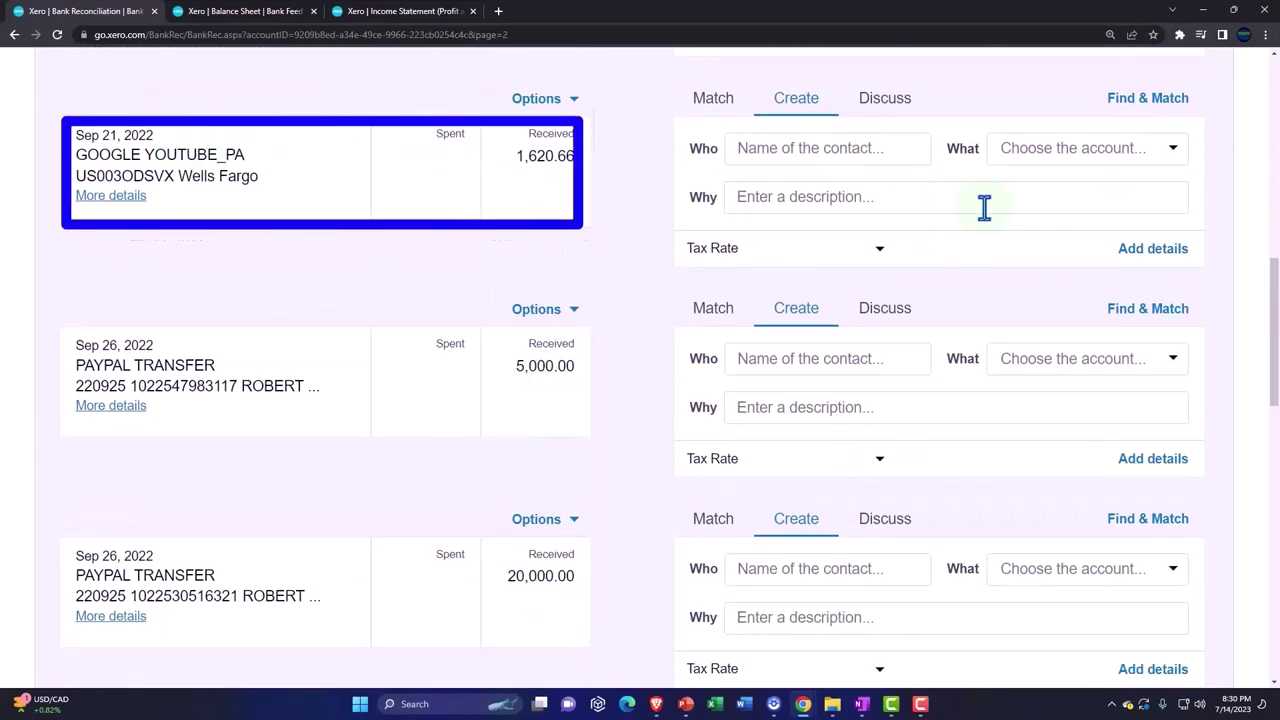
click(1153, 249)
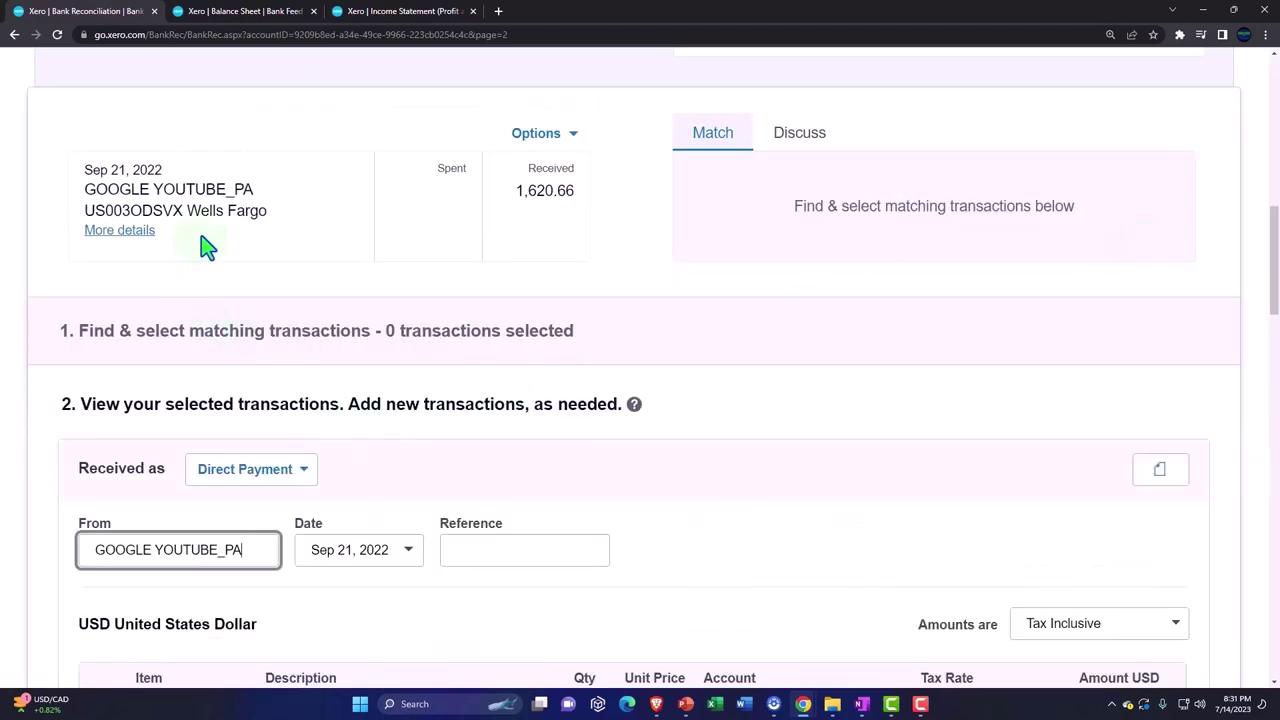
drag(153, 188, 223, 187)
scroll(488, 400, down, 2)
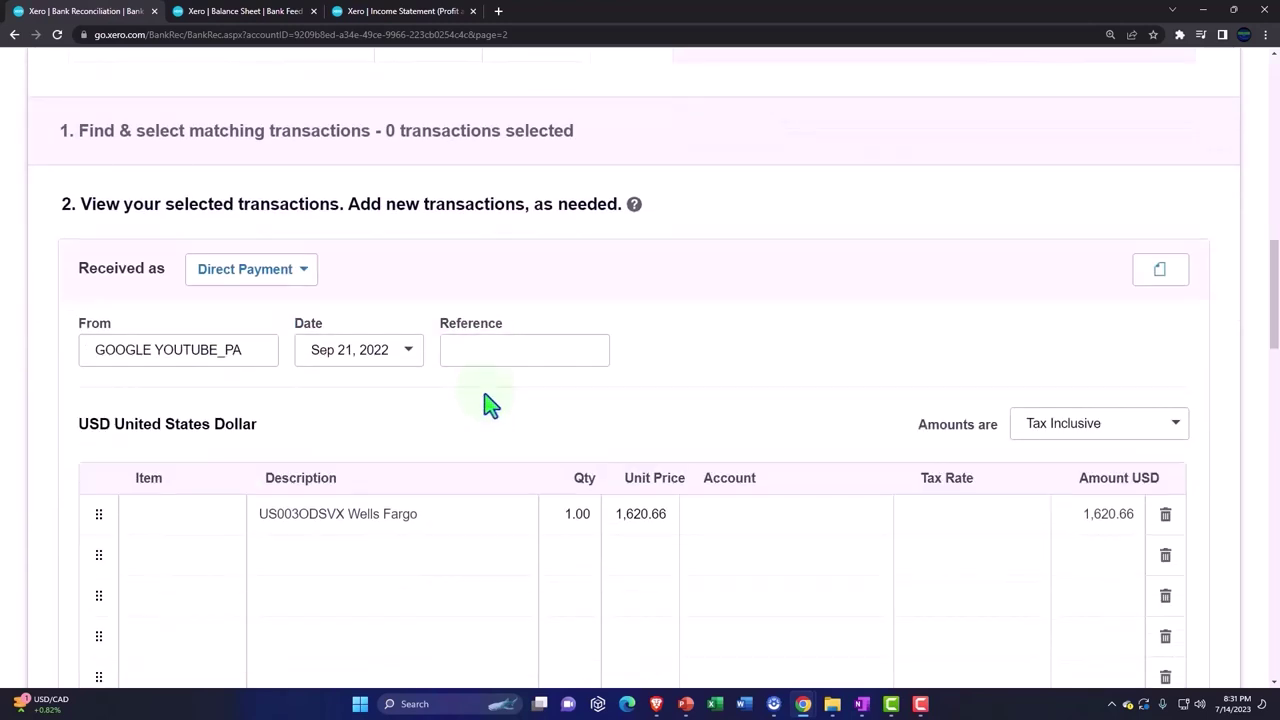
- Start a new account for the YouTube deposit line with code 4390 and account type Revenue
click(729, 525)
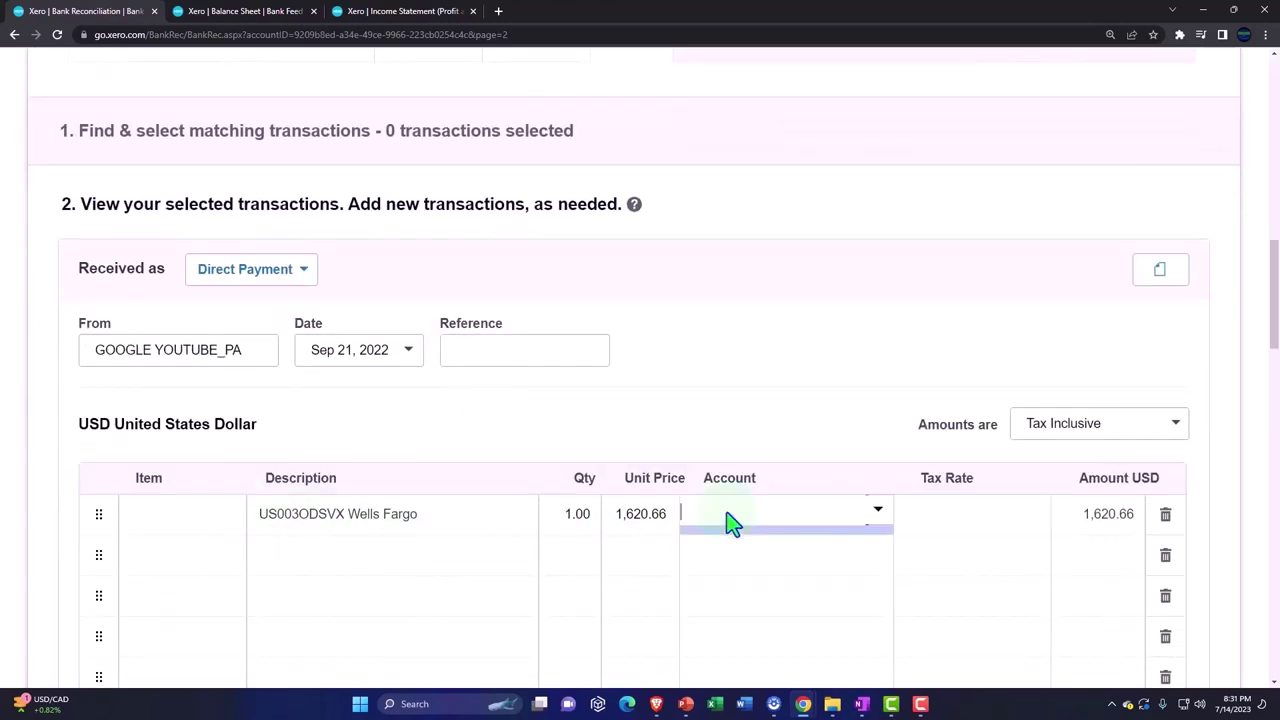
click(886, 522)
scroll(855, 395, down, 6)
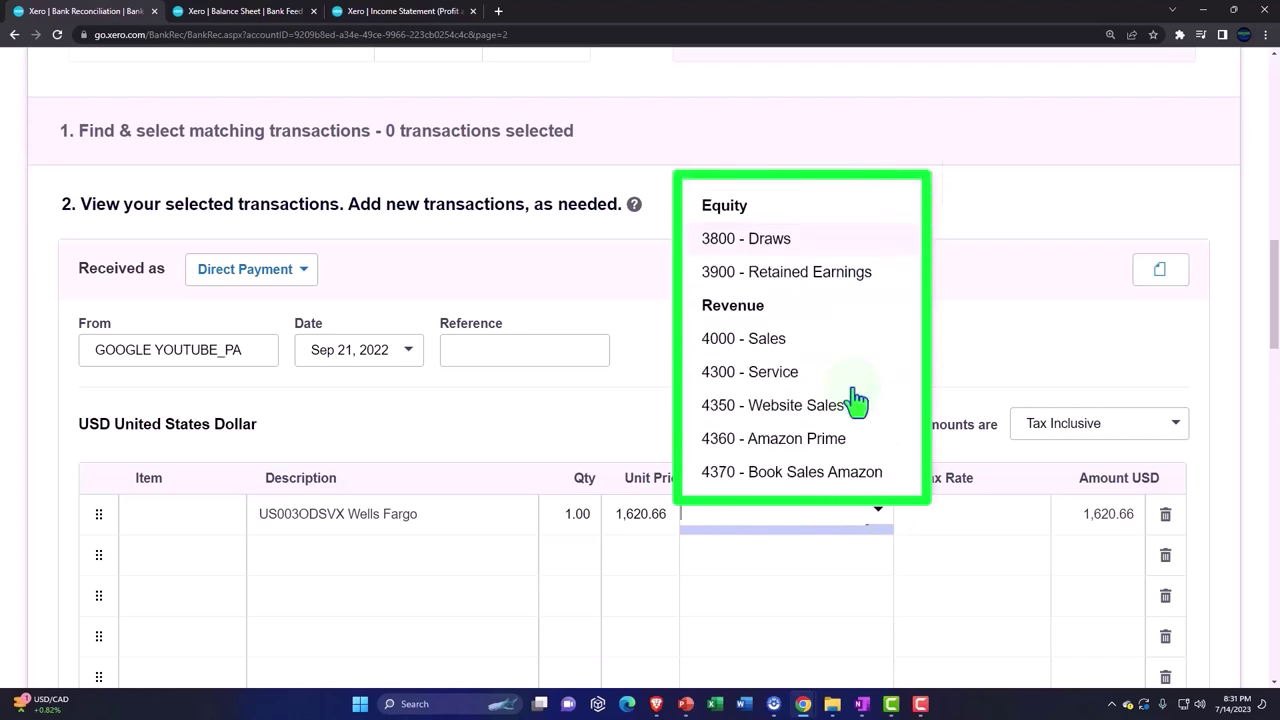
scroll(857, 400, down, 1)
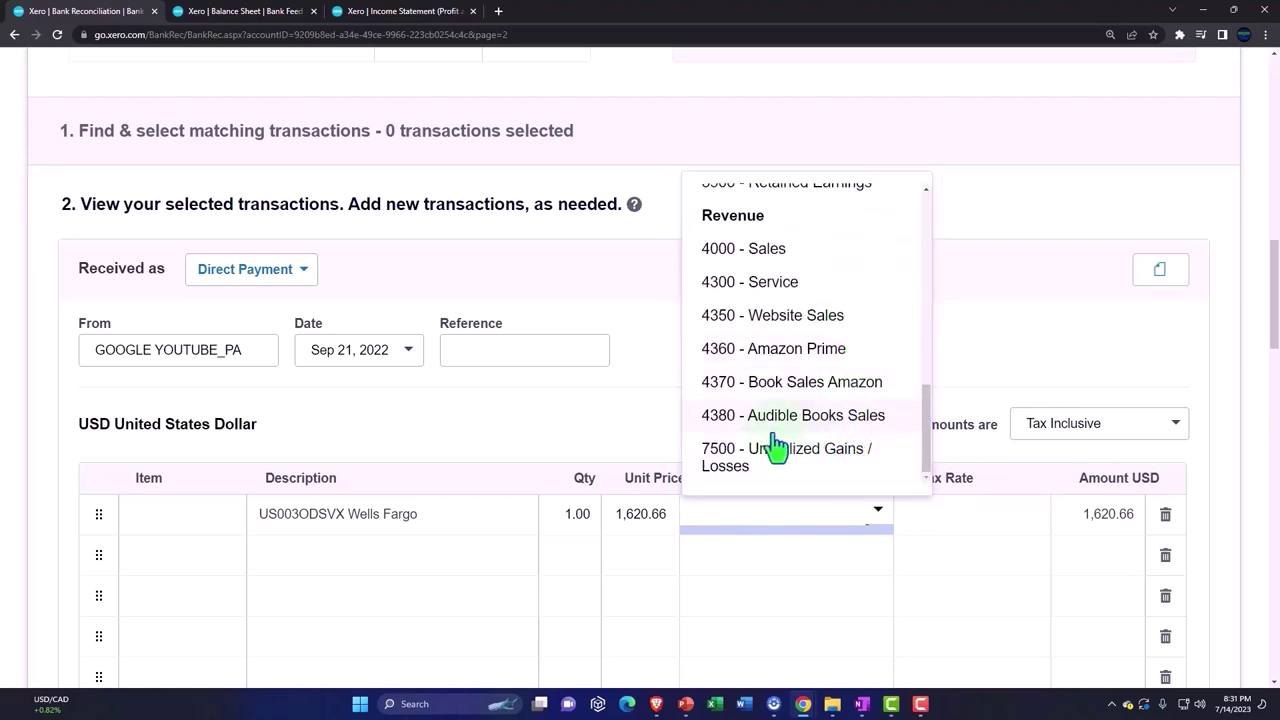
scroll(775, 448, up, 10)
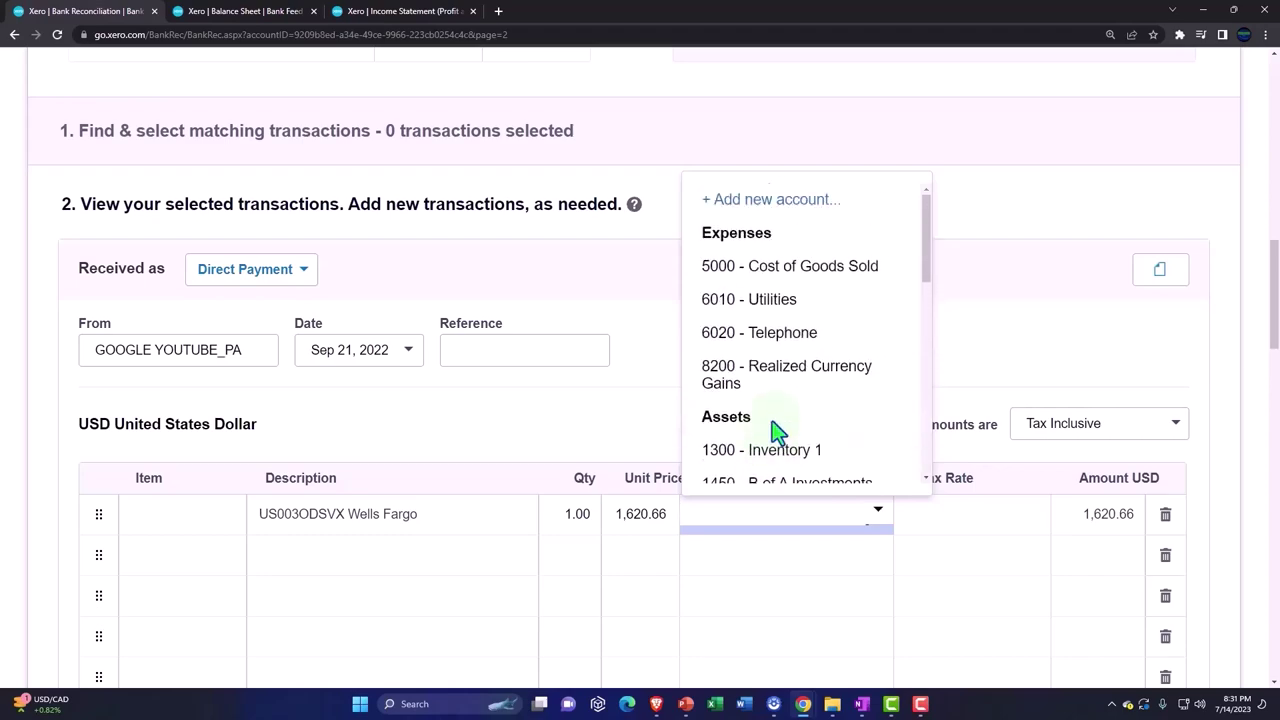
click(750, 402)
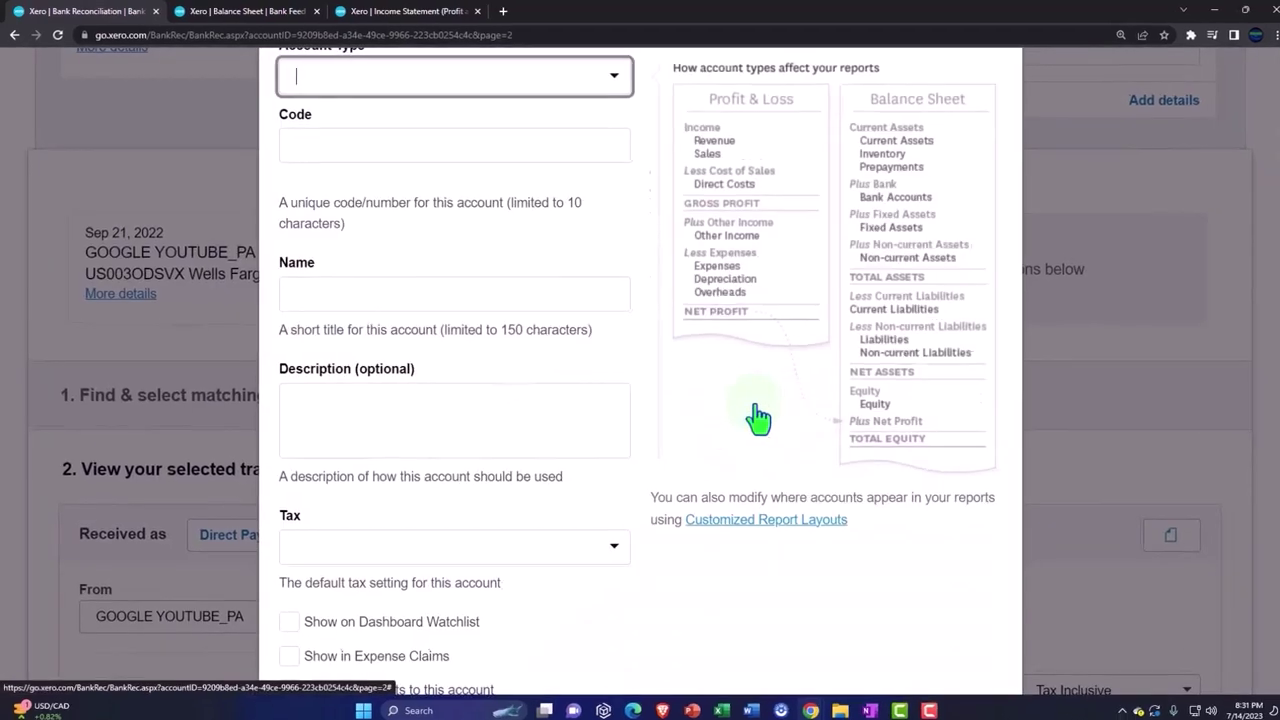
click(467, 193)
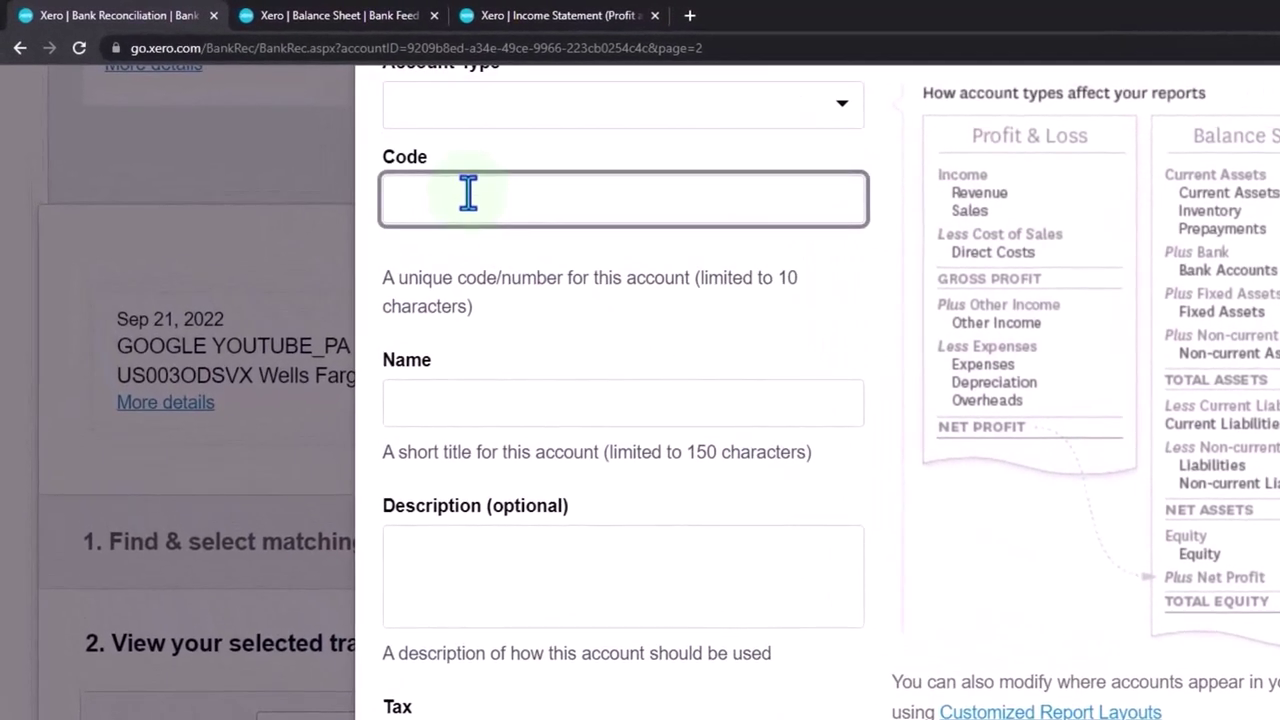
scroll(580, 449, up, 2)
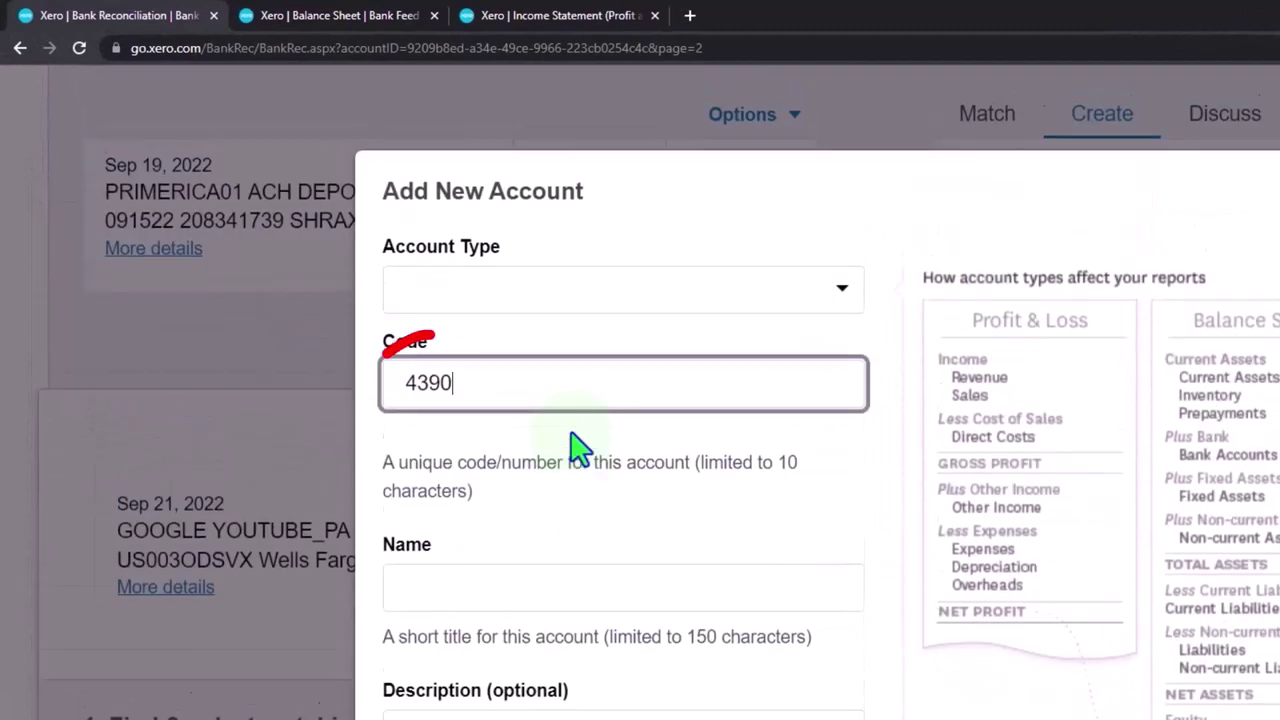
click(830, 298)
text(r)
click(440, 345)
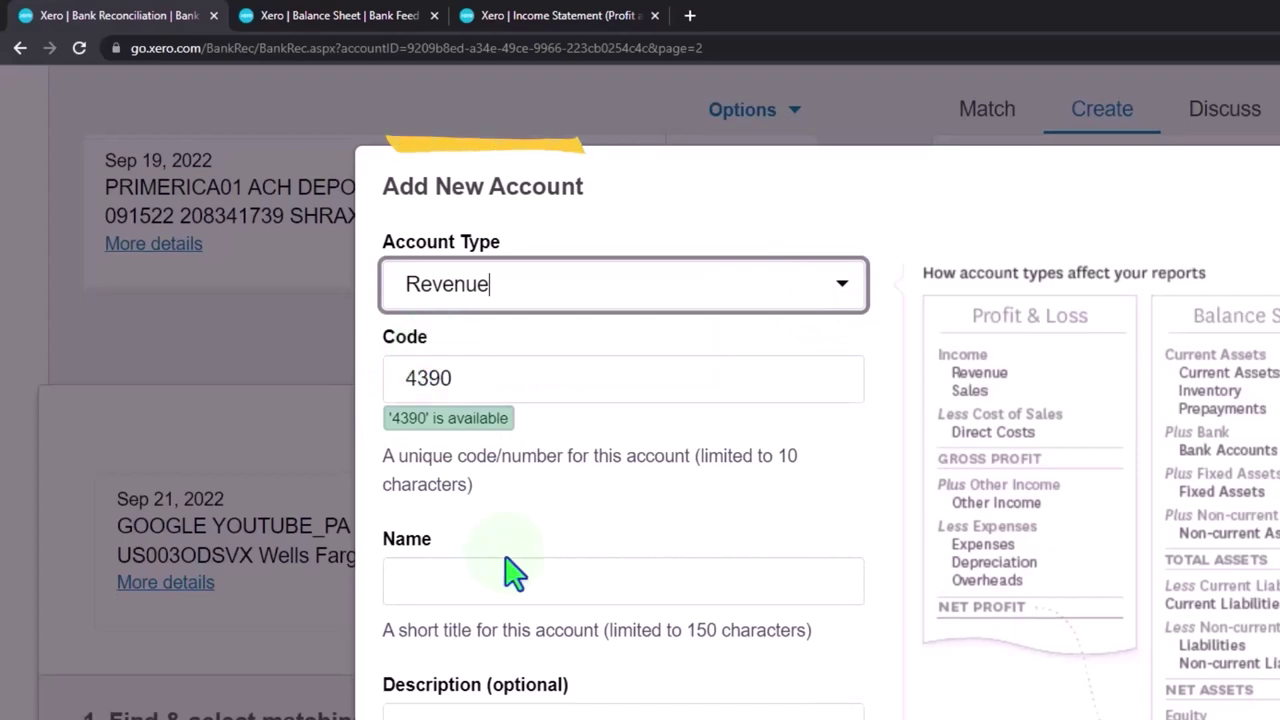
- Name the new account YOUTUBE and save it as the account of the deposit line
scroll(514, 585, down, 2)
click(476, 405)
text(YOUTUBE)
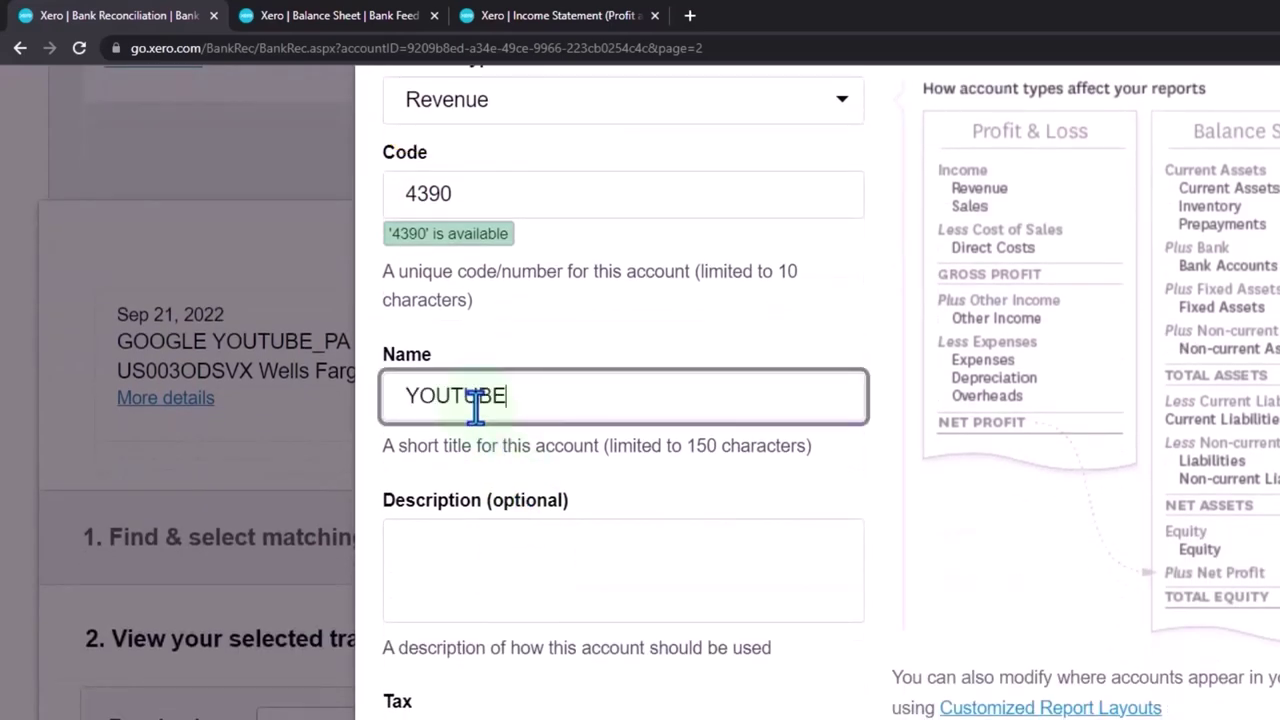
scroll(510, 515, down, 2)
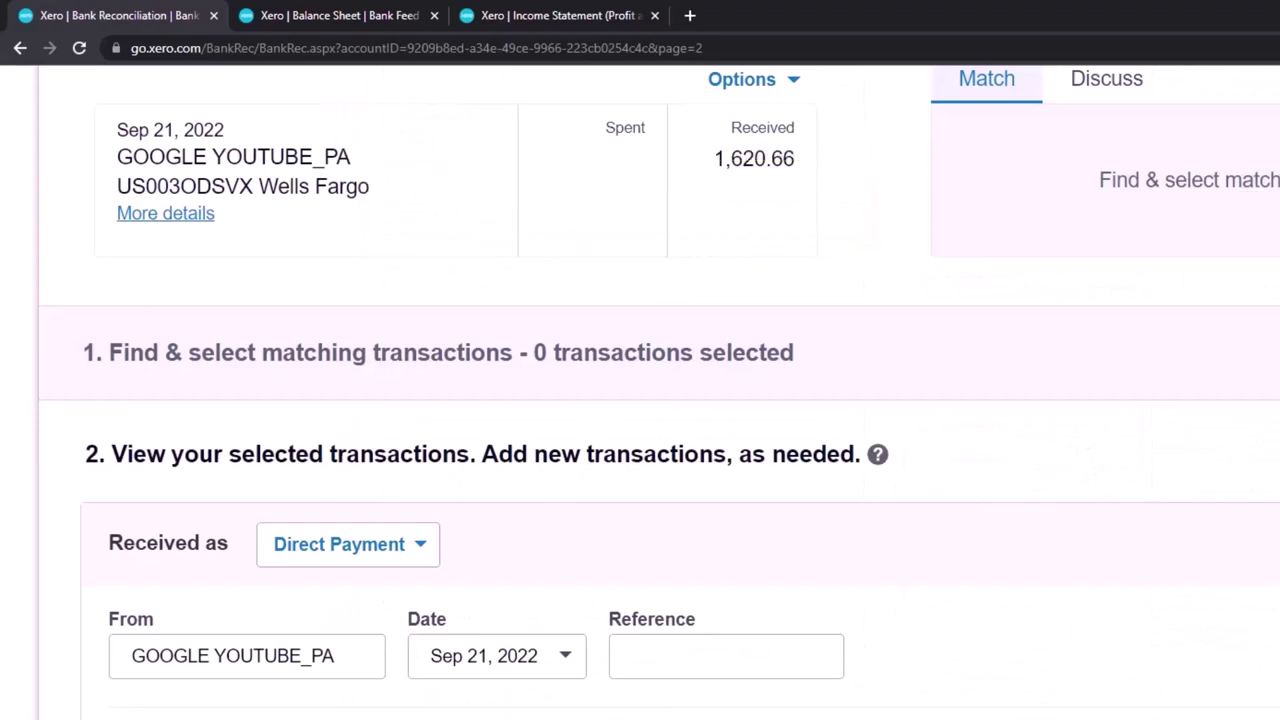
scroll(857, 537, up, 4)
scroll(800, 465, down, 7)
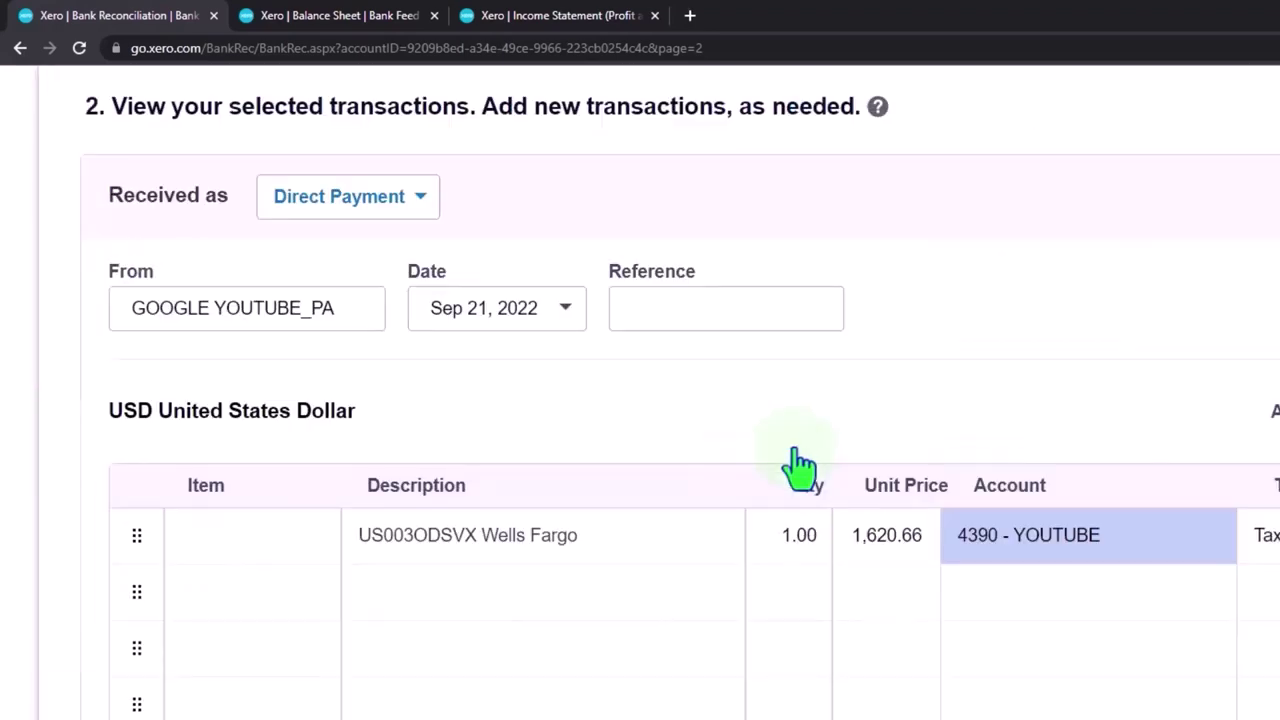
- Start a new bank rule from the Sep 21 Google YouTube statement line
scroll(791, 463, up, 5)
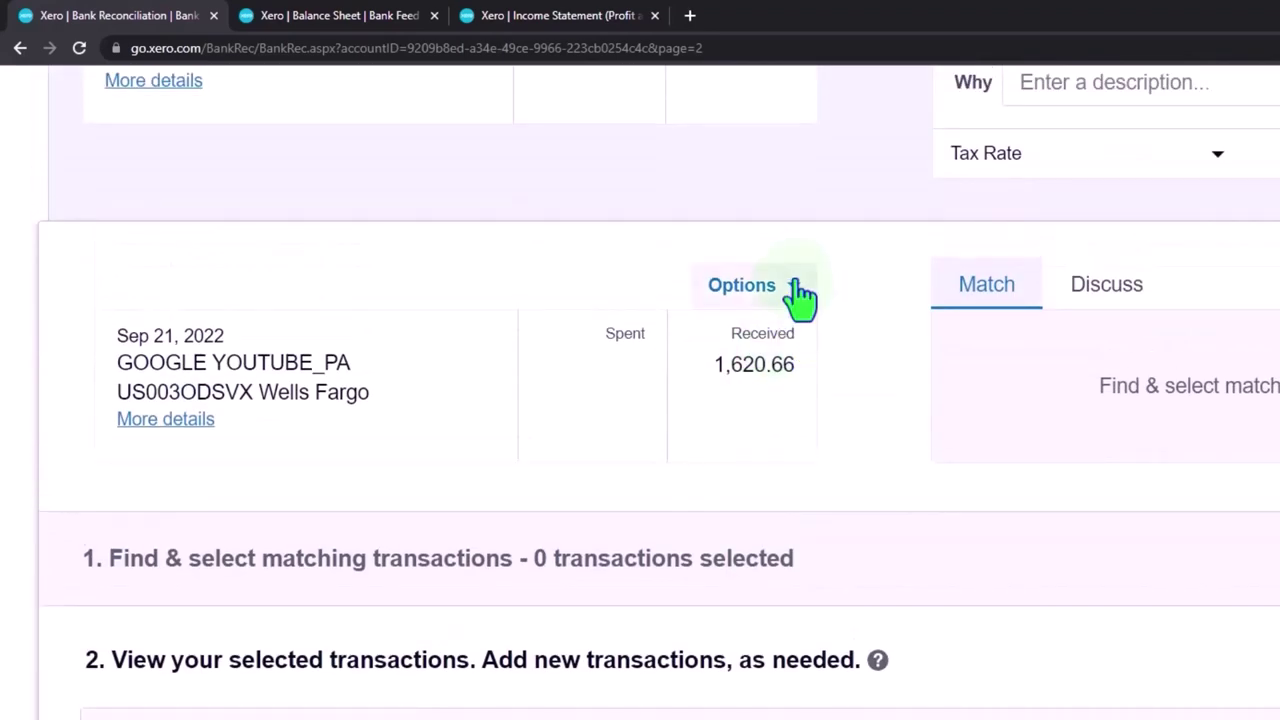
click(800, 292)
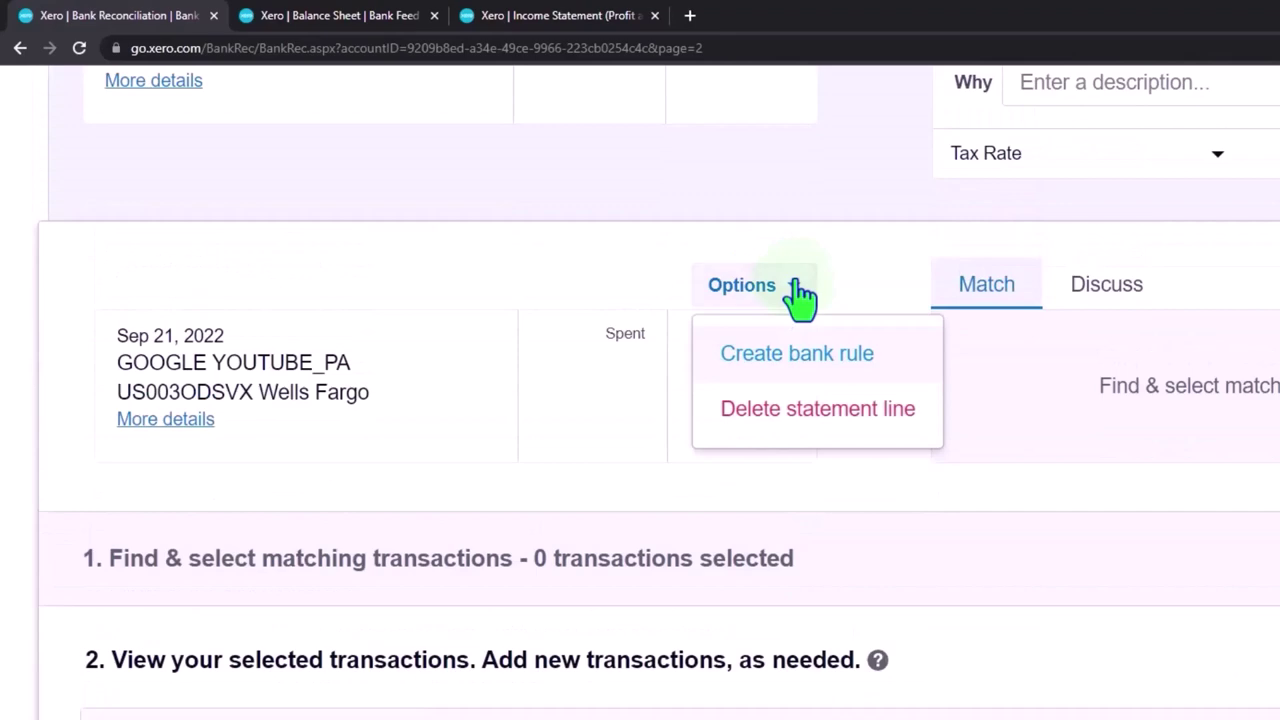
click(790, 372)
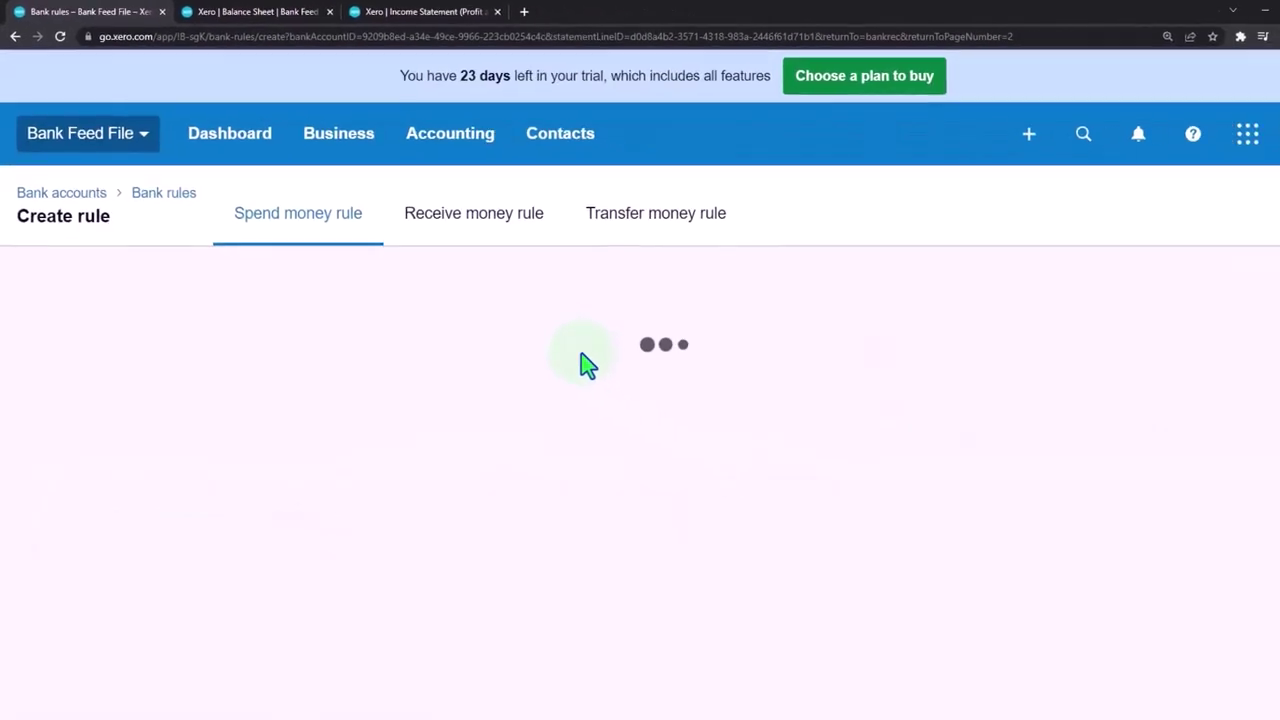
scroll(238, 368, down, 2)
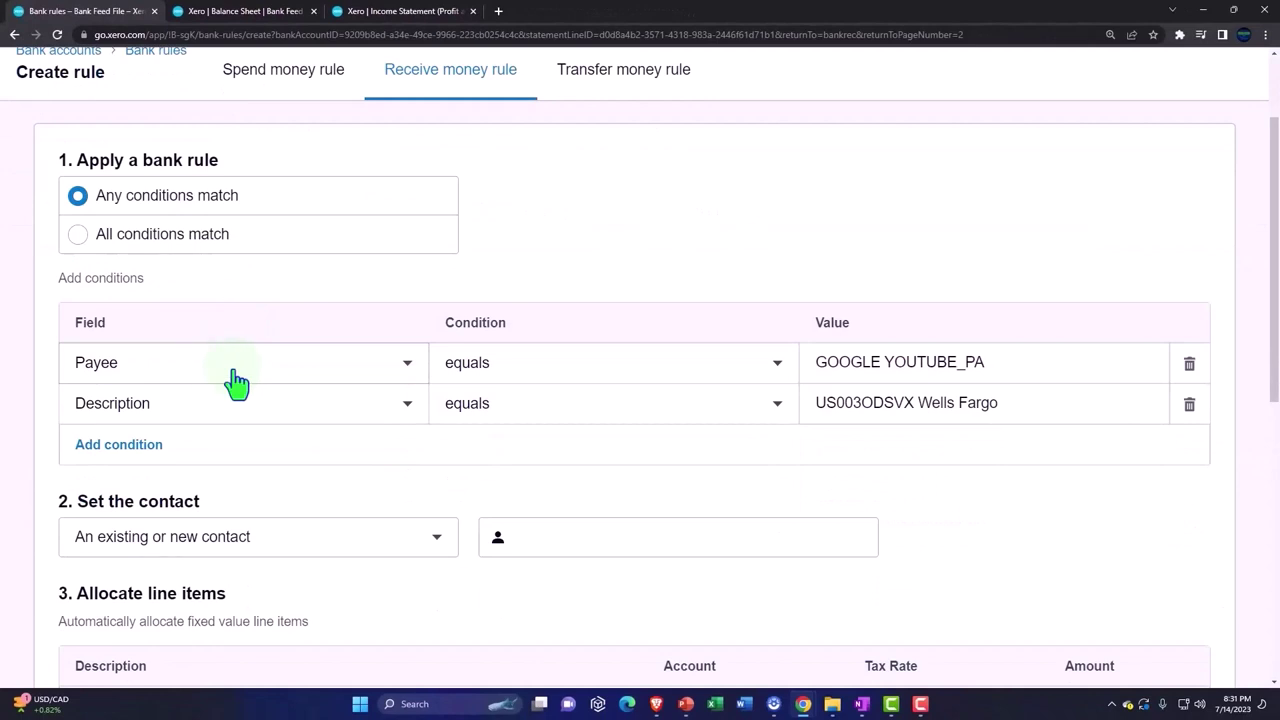
- Make the rule match when any text field equals YOUTUBE, and delete the Description condition
click(418, 380)
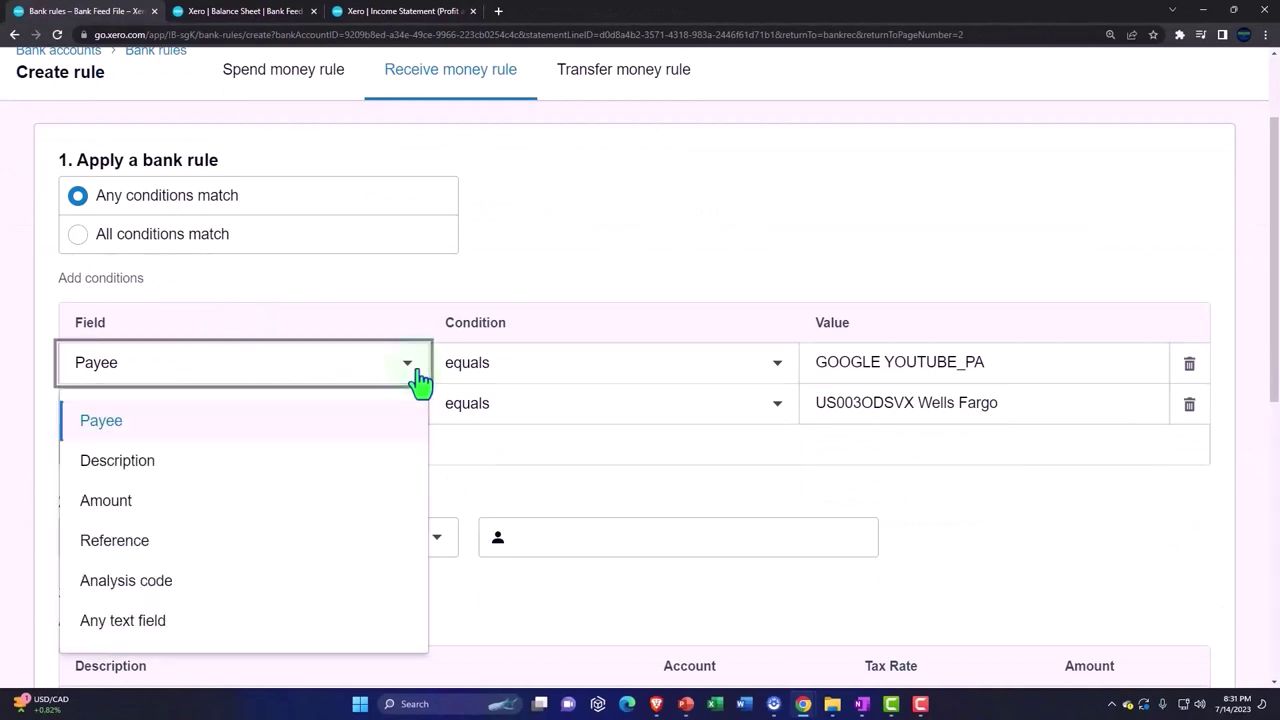
click(280, 625)
triple_click(1033, 367)
click(1033, 367)
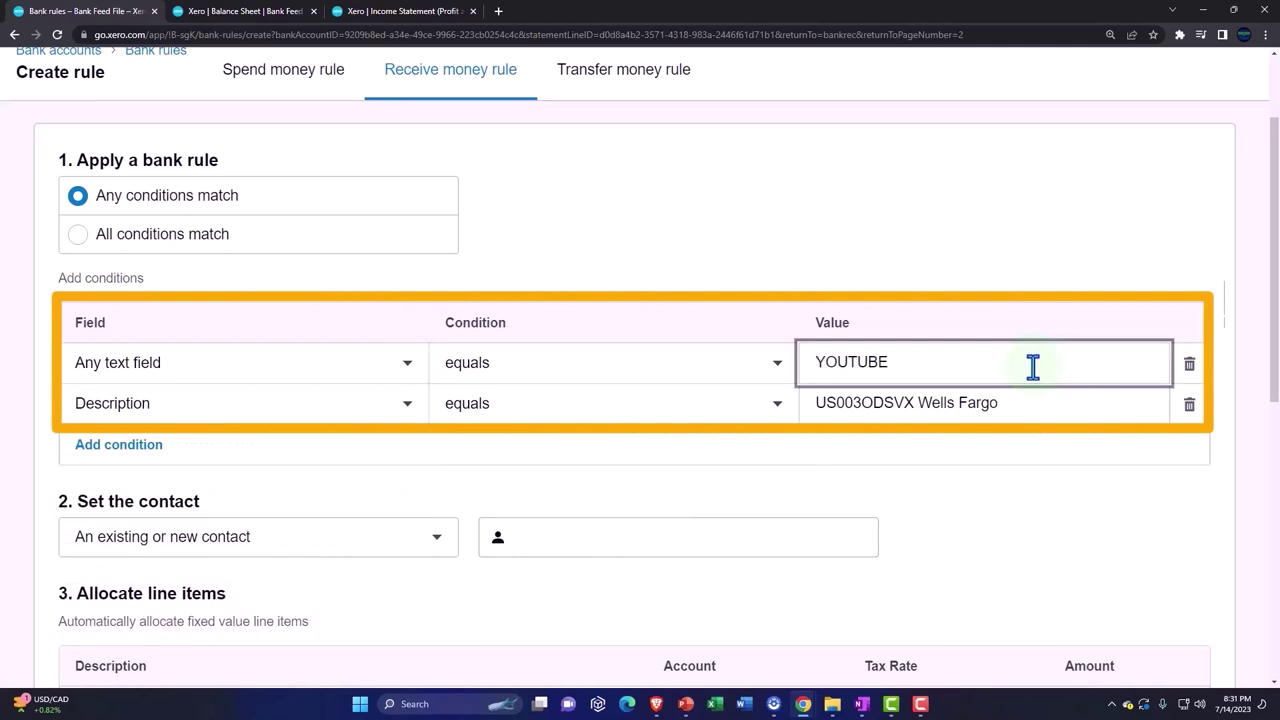
click(1190, 407)
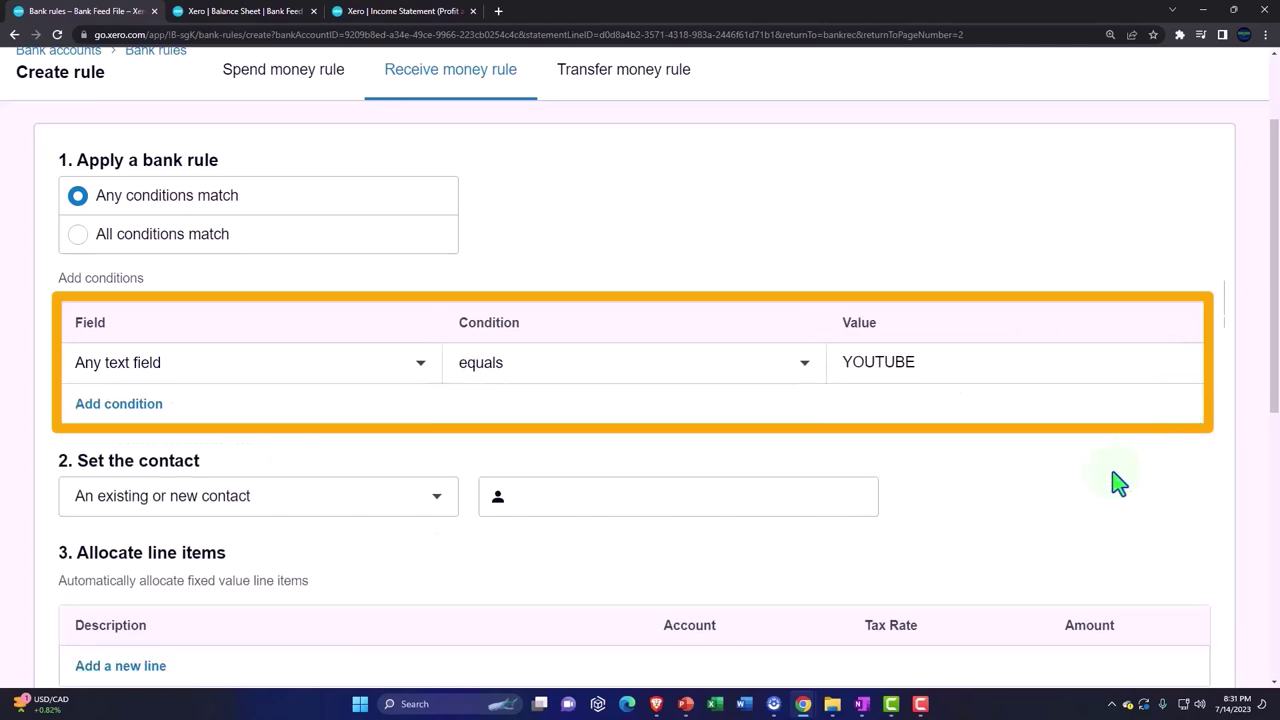
- Set the rule's contact to a new contact called YOUTUBE
scroll(1123, 480, down, 1)
click(640, 429)
text(YOUTUBE)
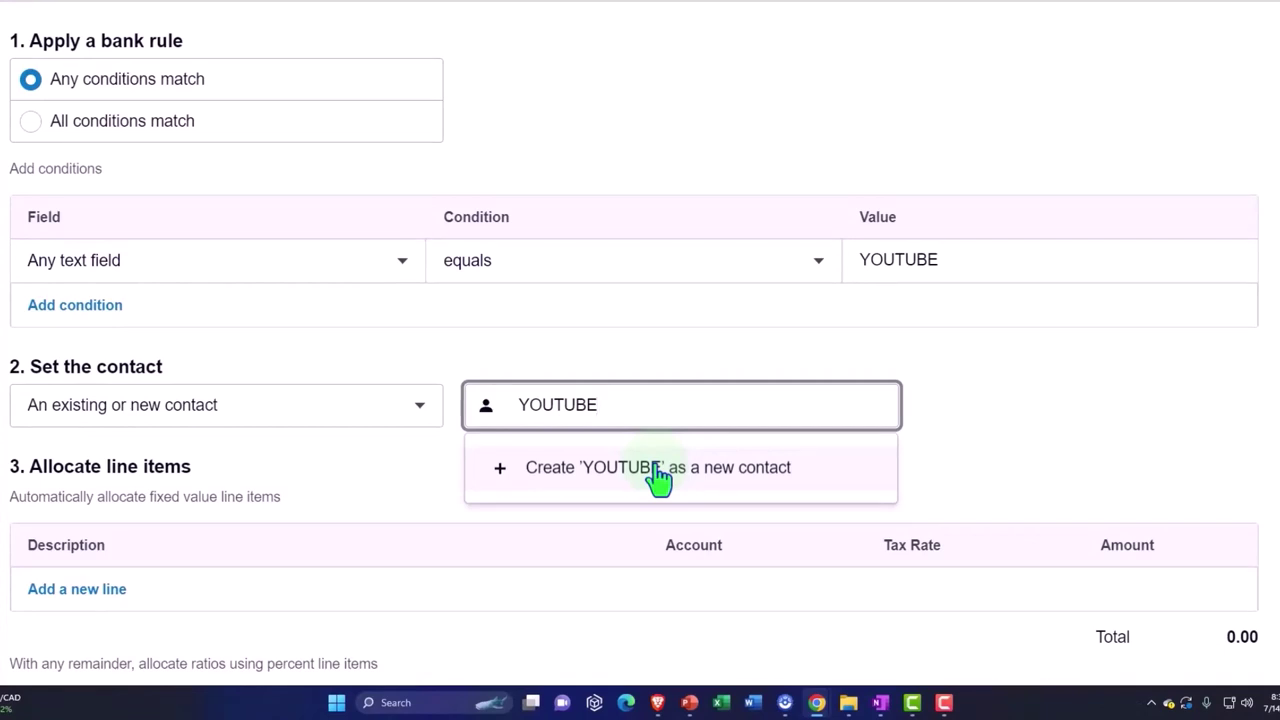
click(659, 470)
- Allocate the rule's 100% line item to the 4390 - YOUTUBE account
scroll(660, 476, down, 3)
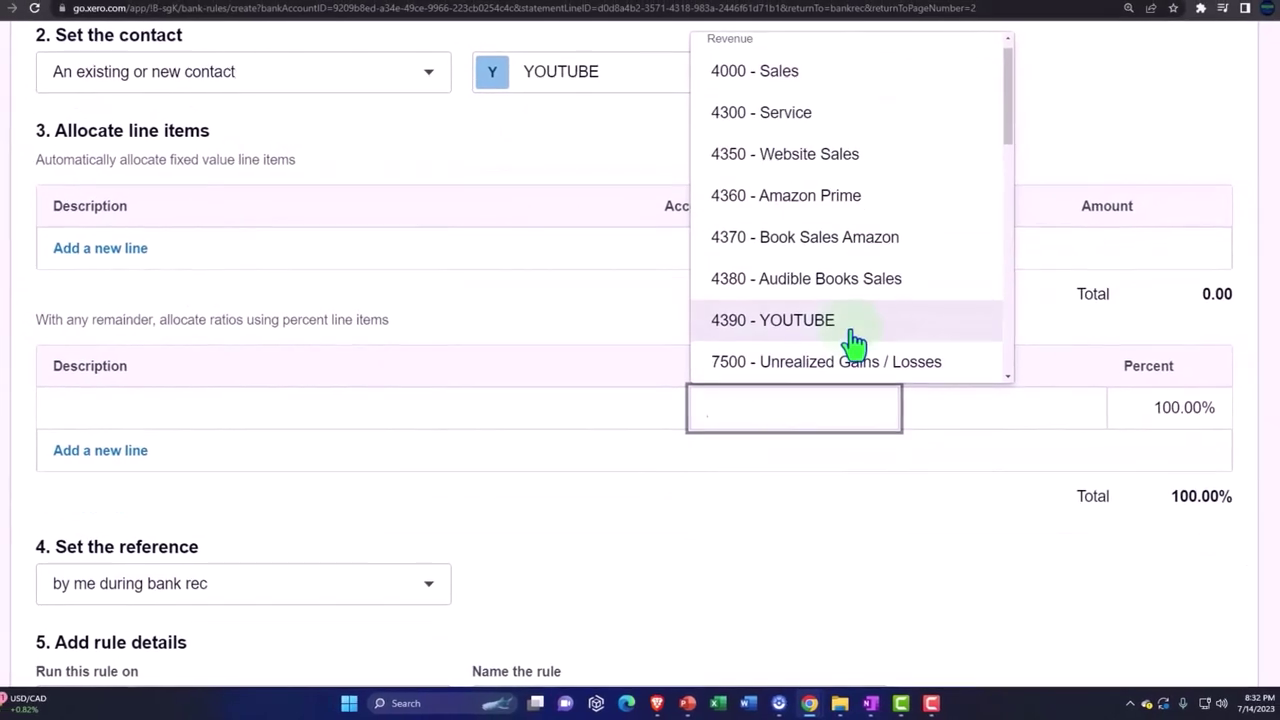
click(852, 333)
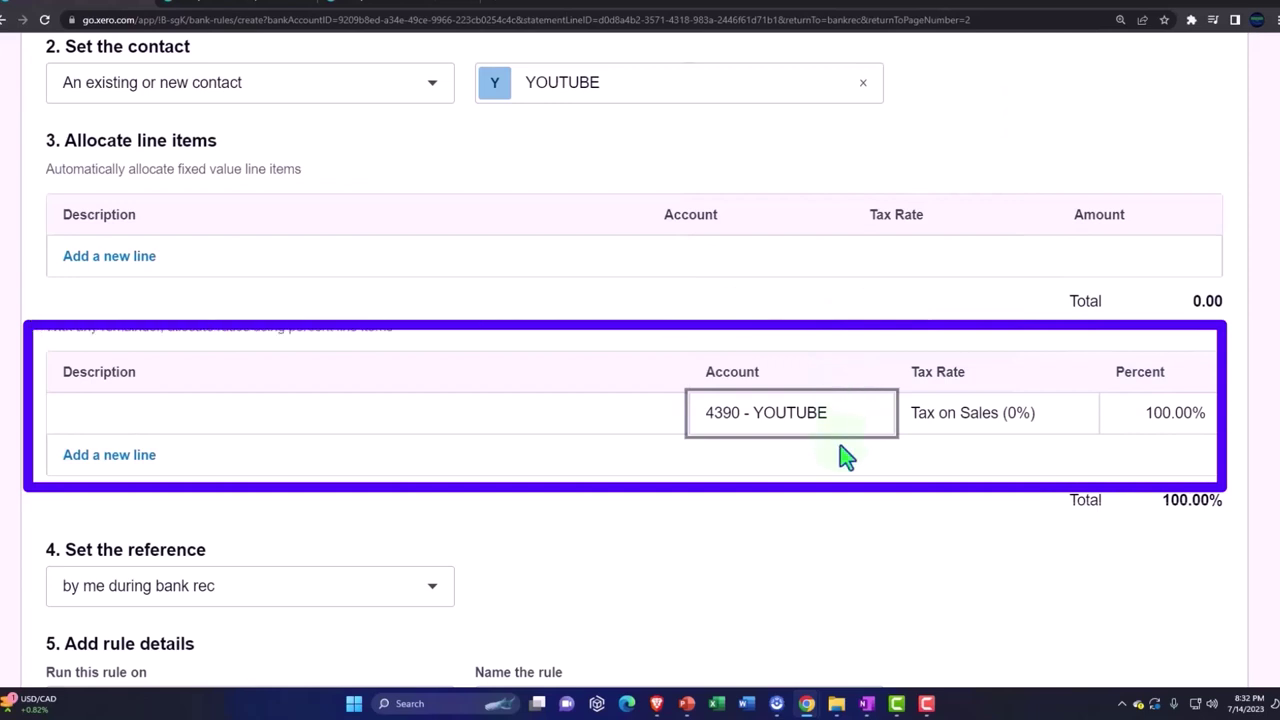
key(Tab)
- Set the rule's reference to come from the Reference and save the GOOGLE YOUTUBE_PA rule
scroll(840, 452, down, 2)
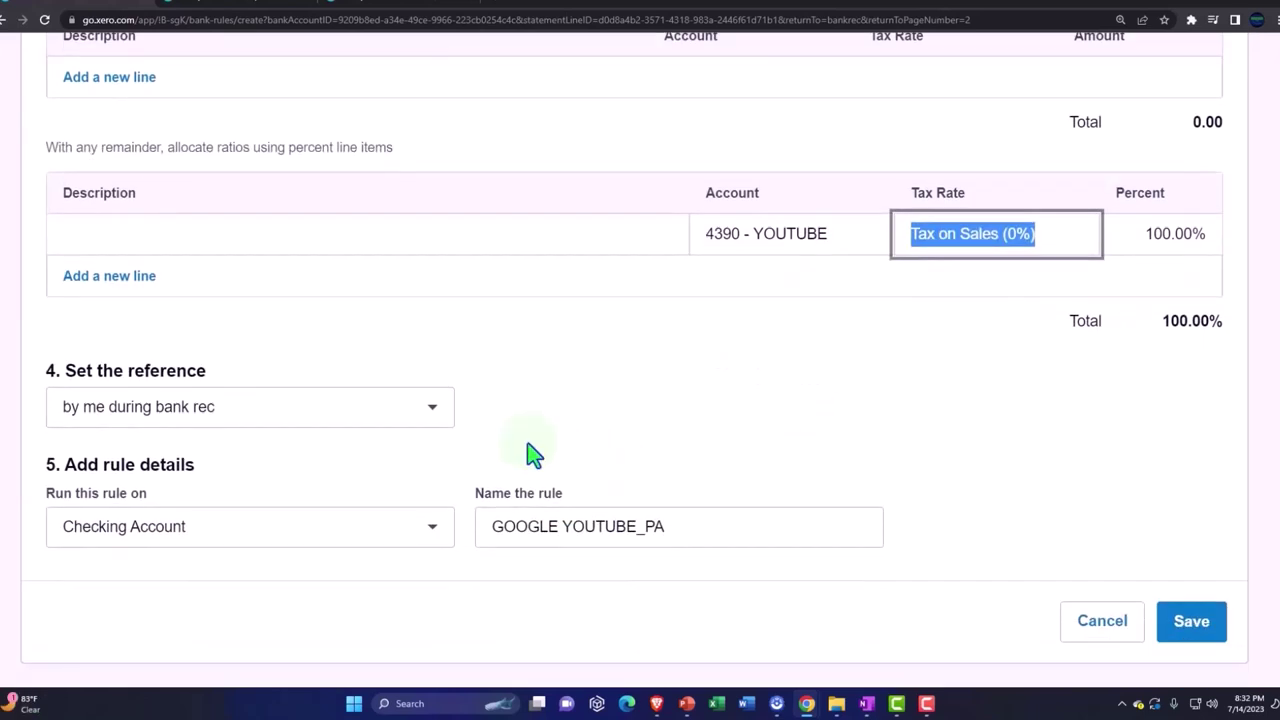
click(420, 425)
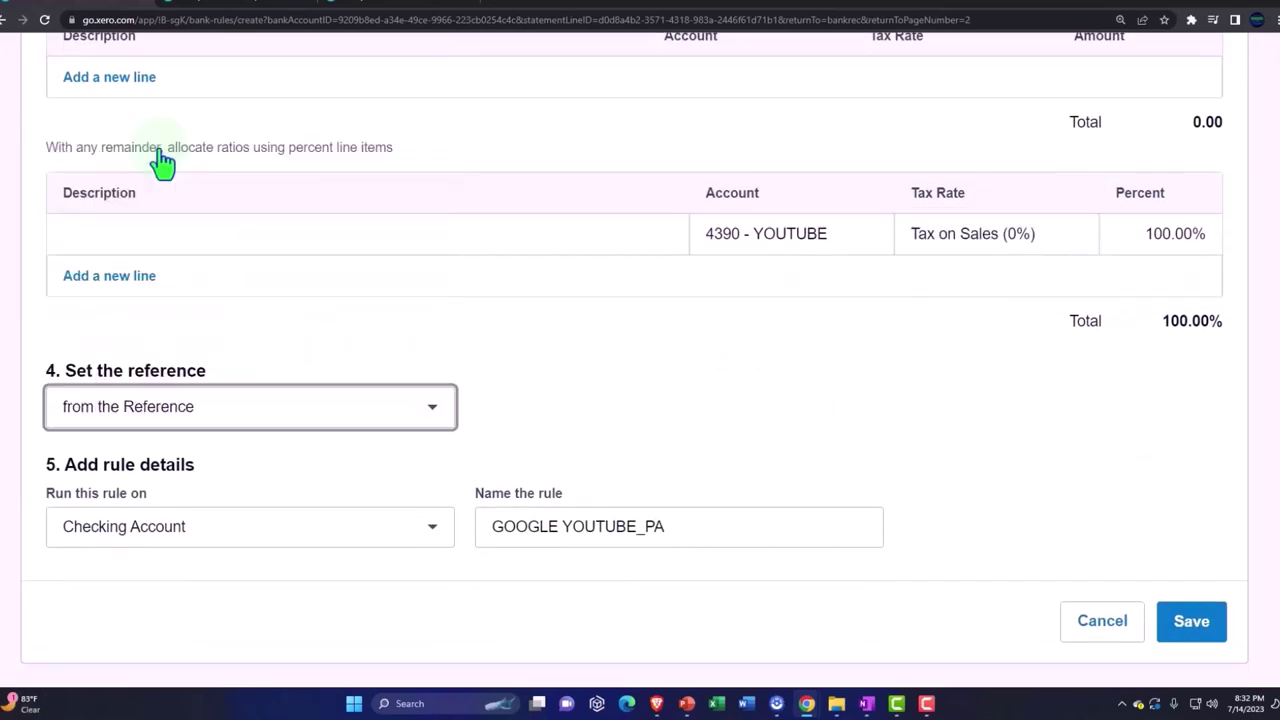
click(1192, 622)
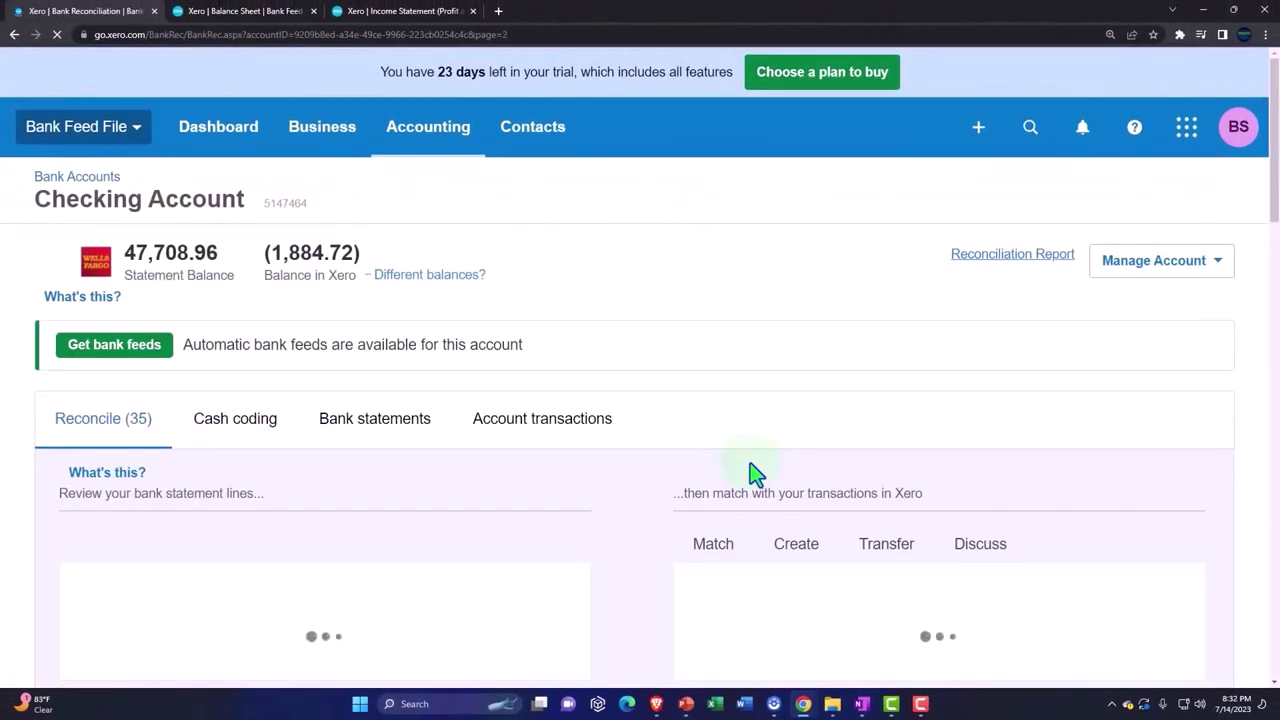
- Open the details of the Sep 30, 2022 INTEREST PAYMENT statement line and list the accounts for its first line item
scroll(620, 457, down, 7)
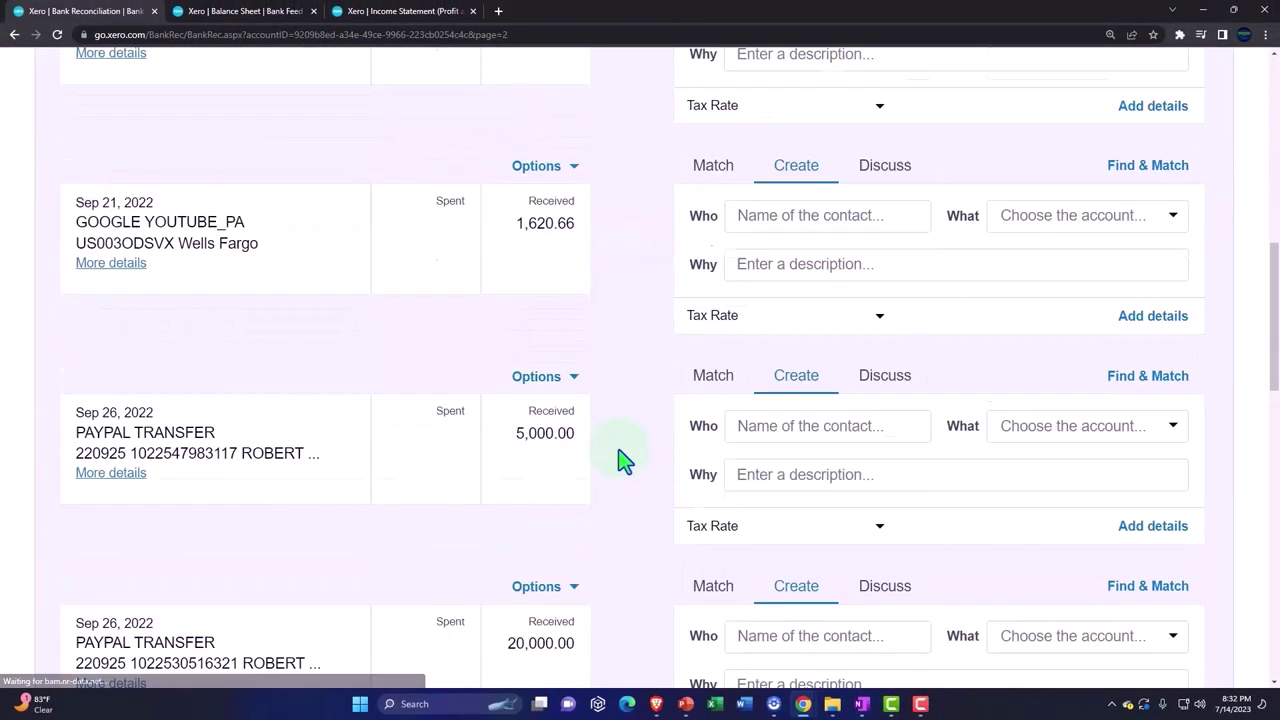
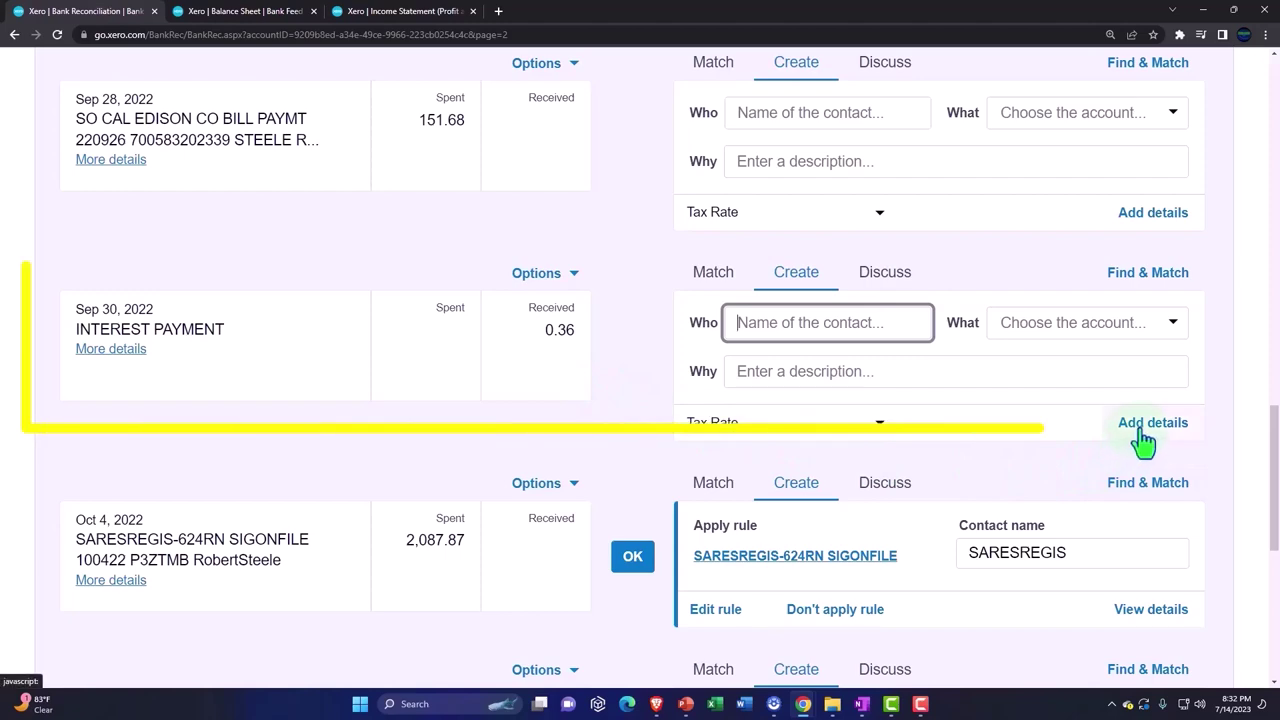
click(1143, 443)
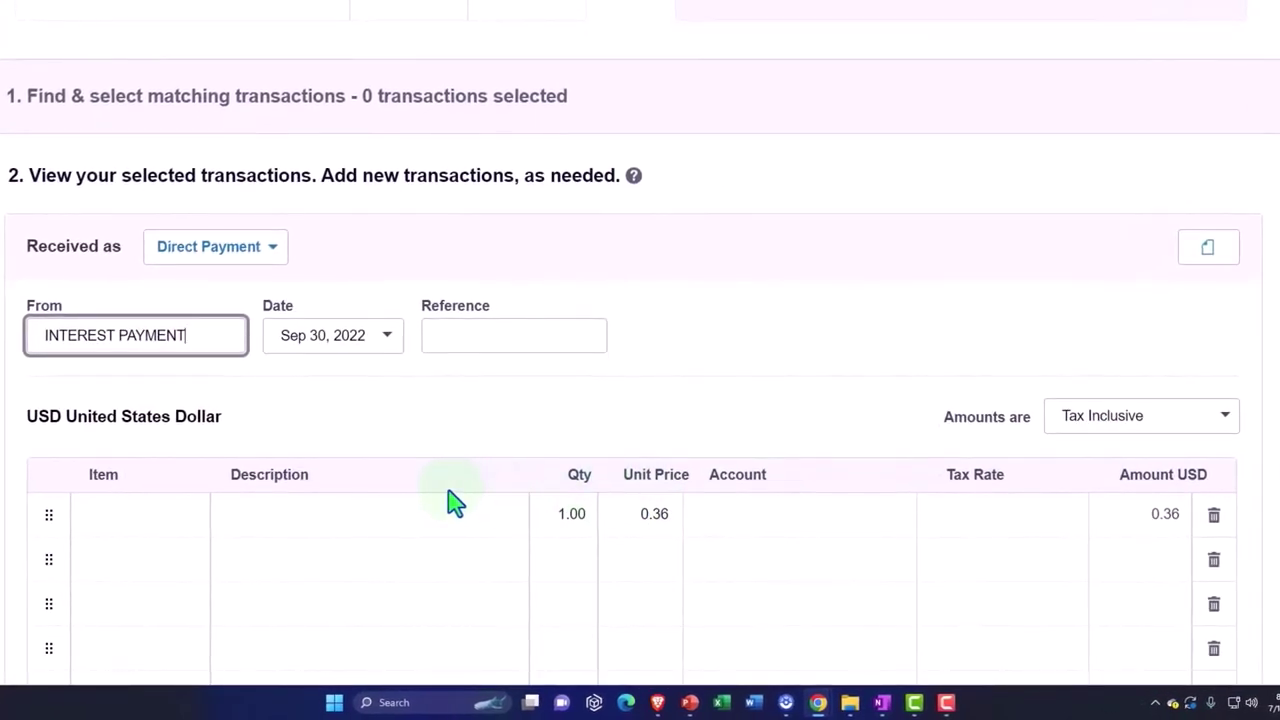
scroll(452, 503, down, 3)
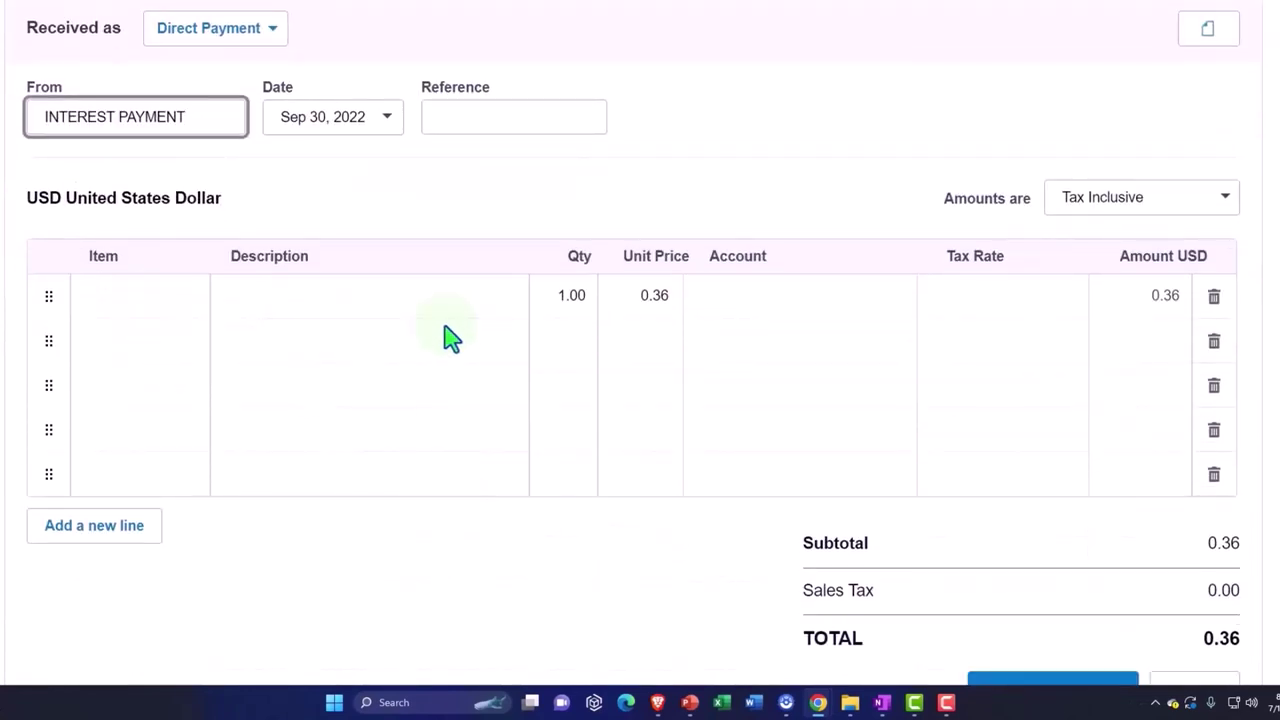
click(778, 307)
click(894, 305)
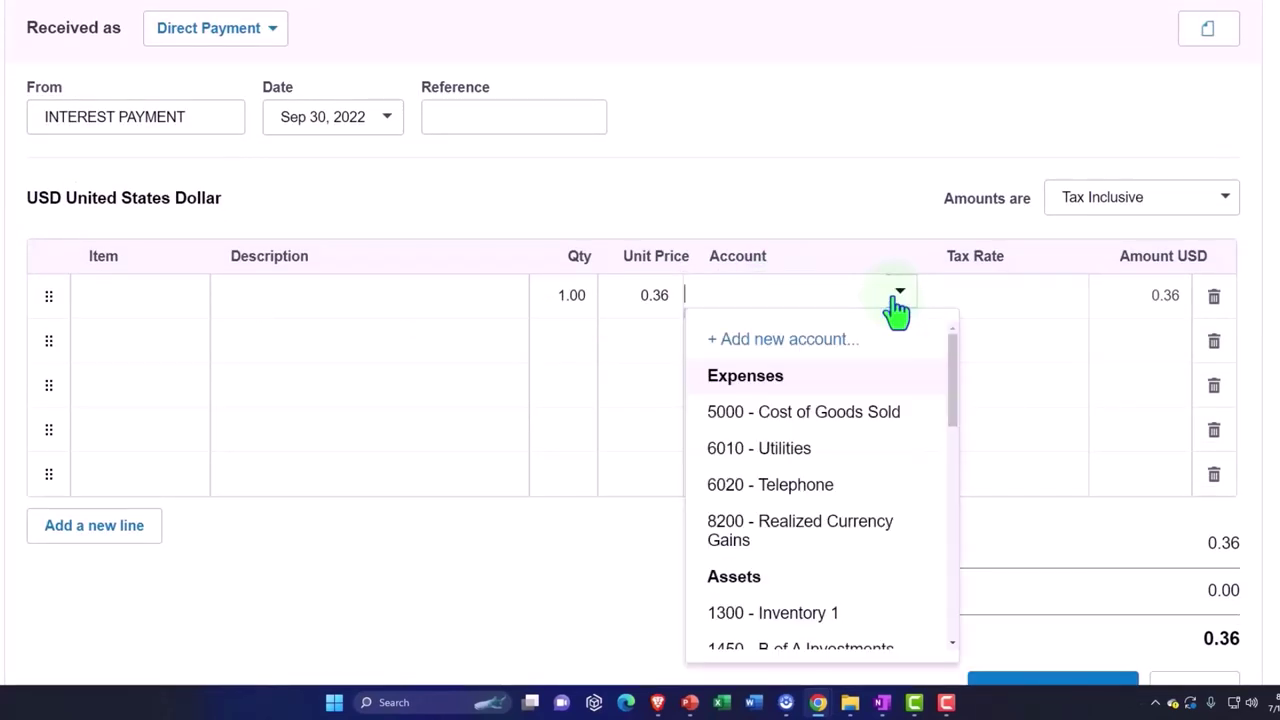
- Look through the expense, asset, liability, equity and revenue accounts for one suited to the interest payment
scroll(848, 555, down, 6)
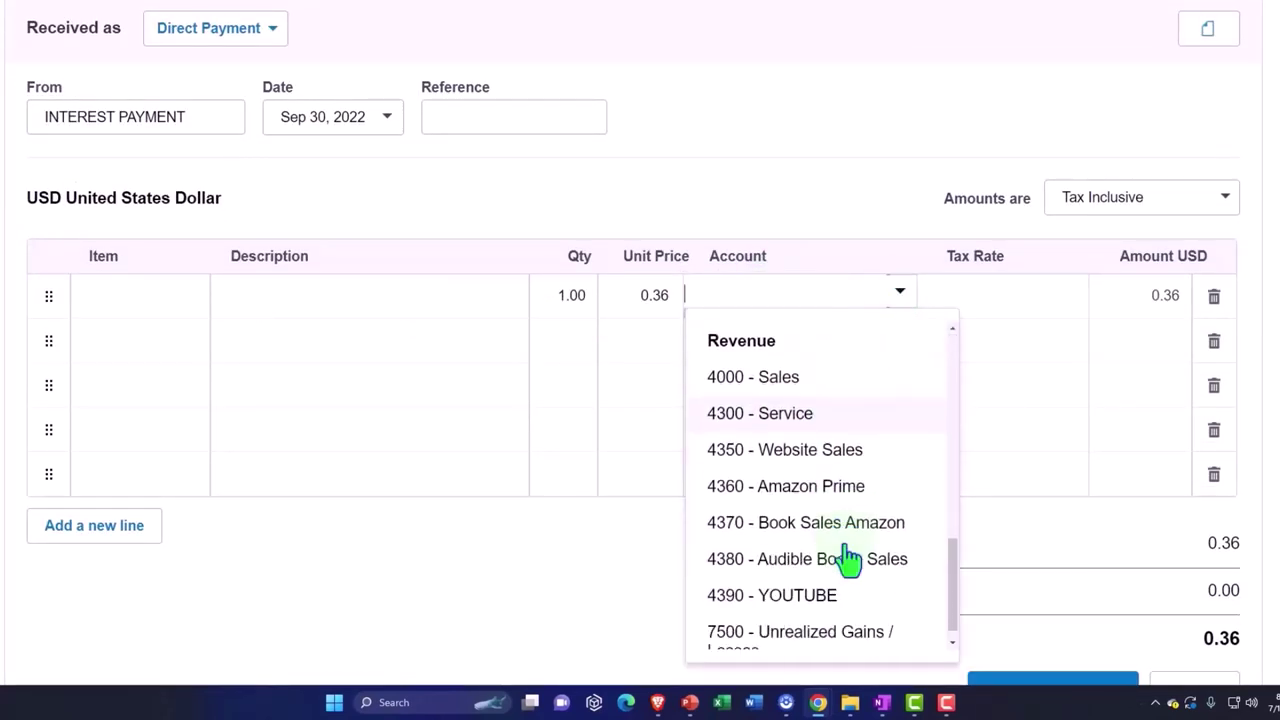
scroll(848, 555, up, 4)
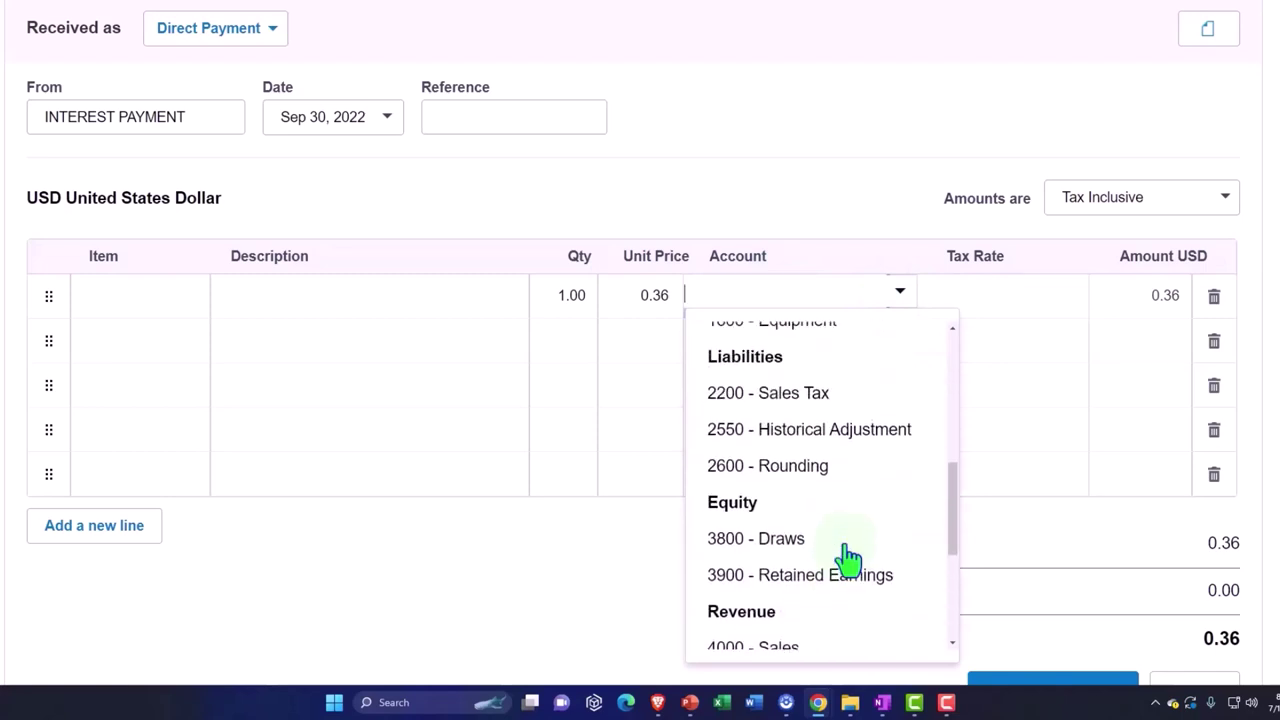
scroll(848, 555, up, 5)
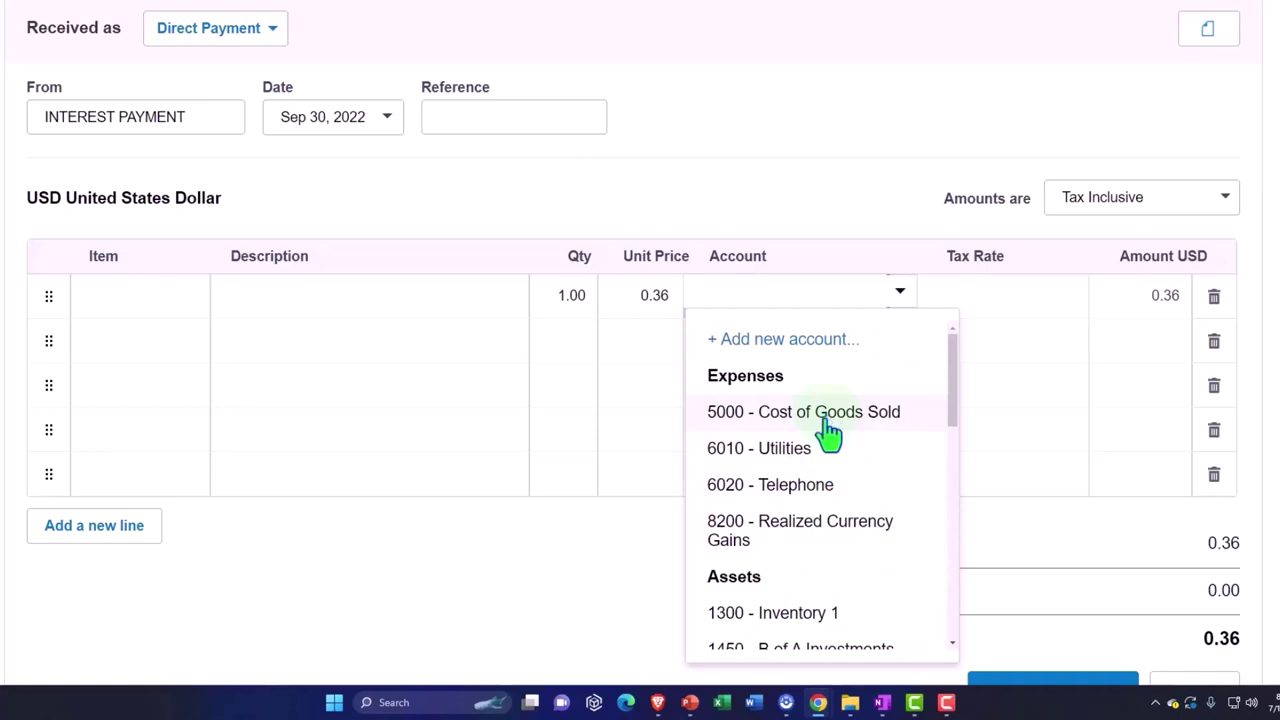
scroll(523, 546, up, 5)
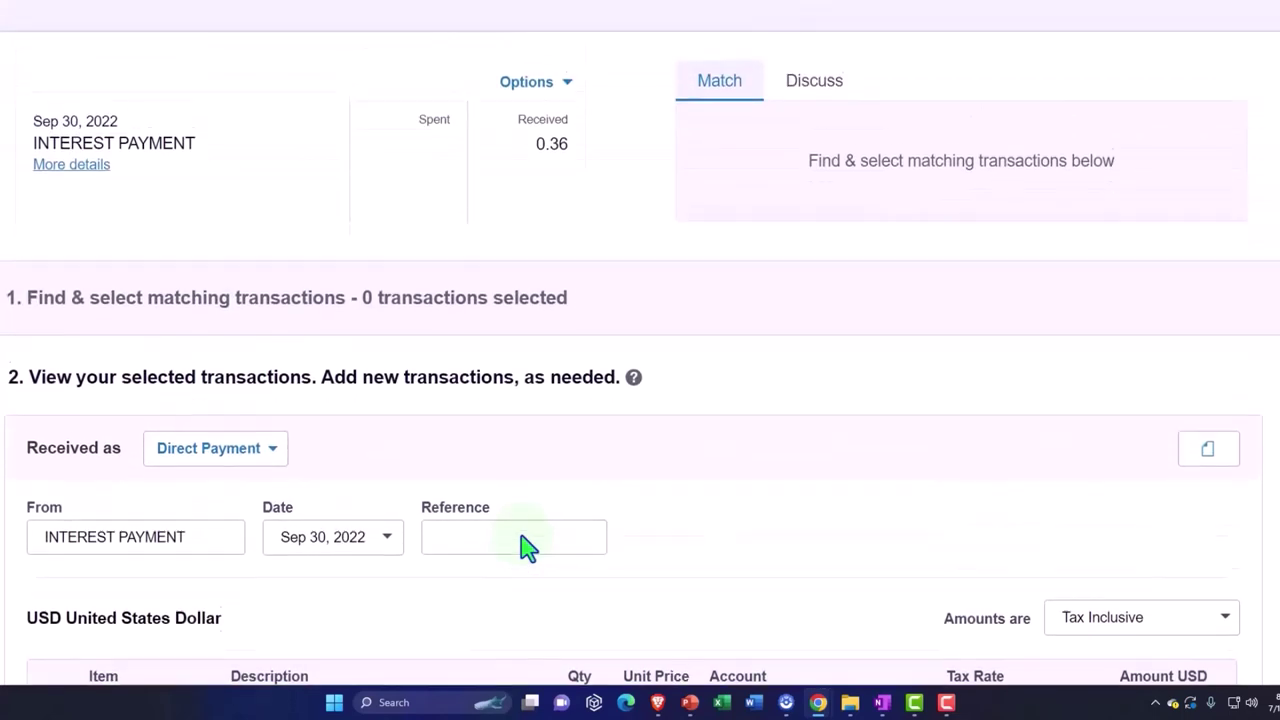
scroll(528, 546, up, 2)
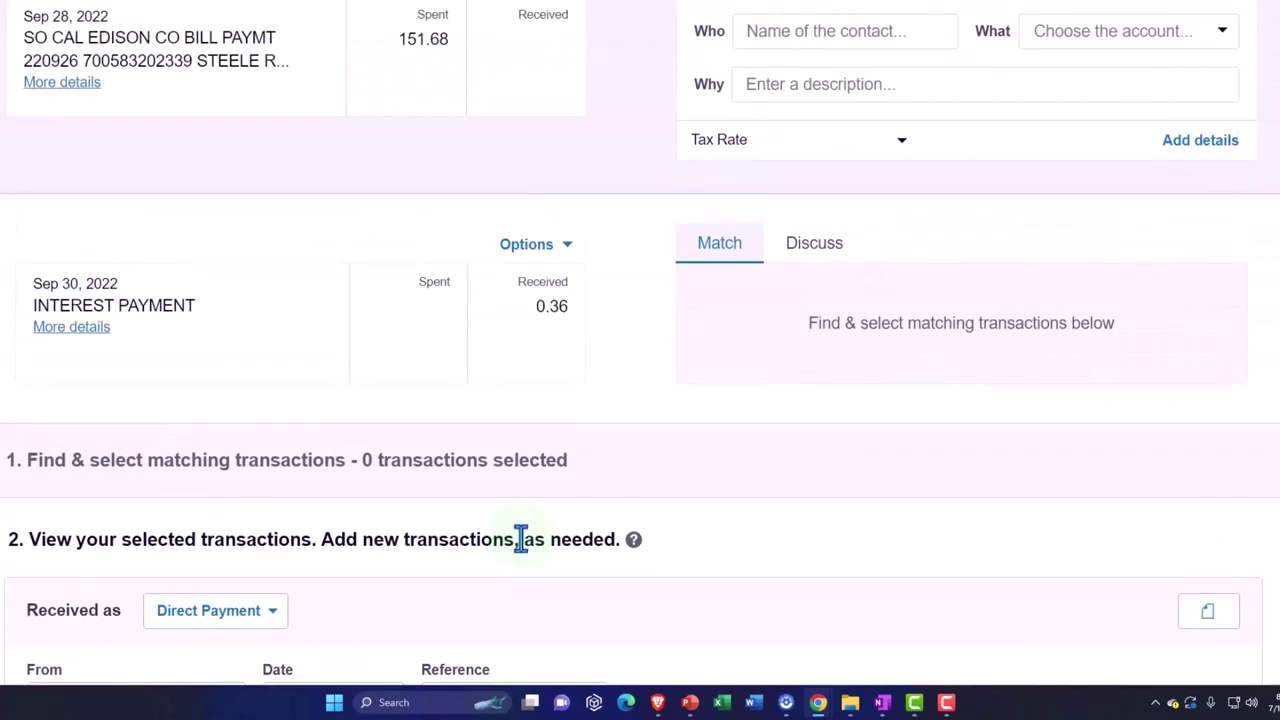
scroll(530, 575, down, 7)
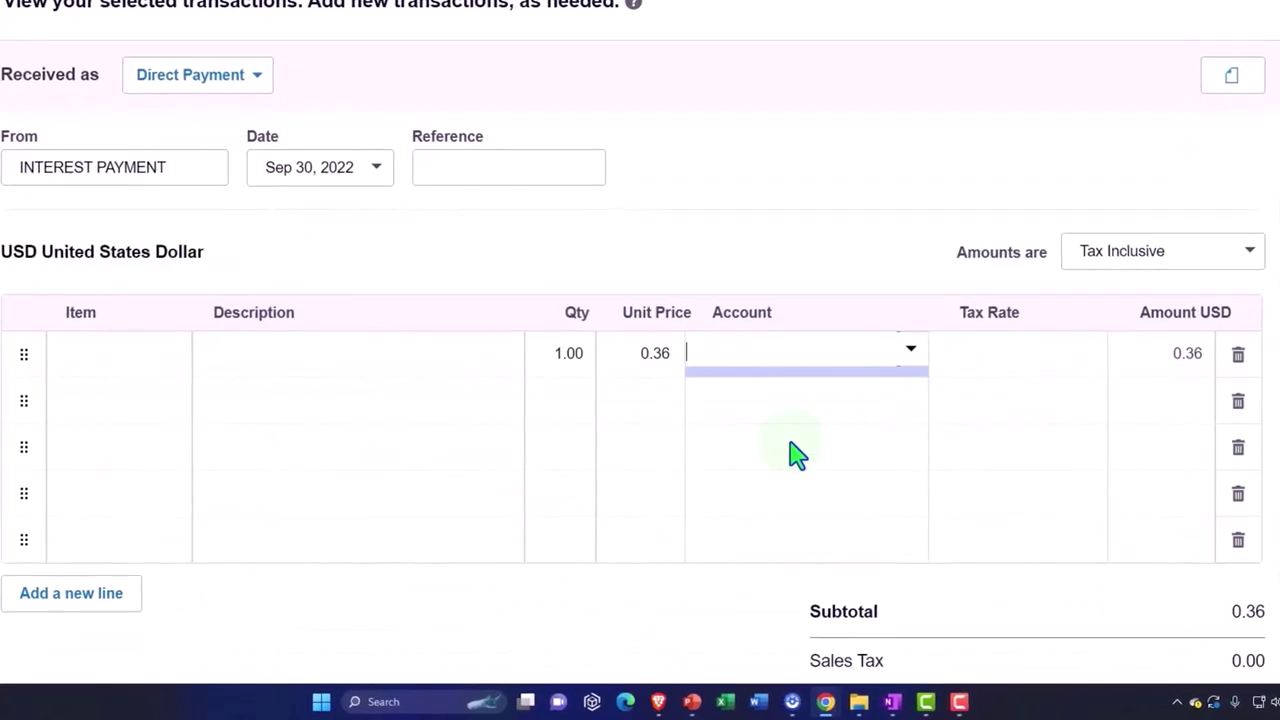
click(912, 350)
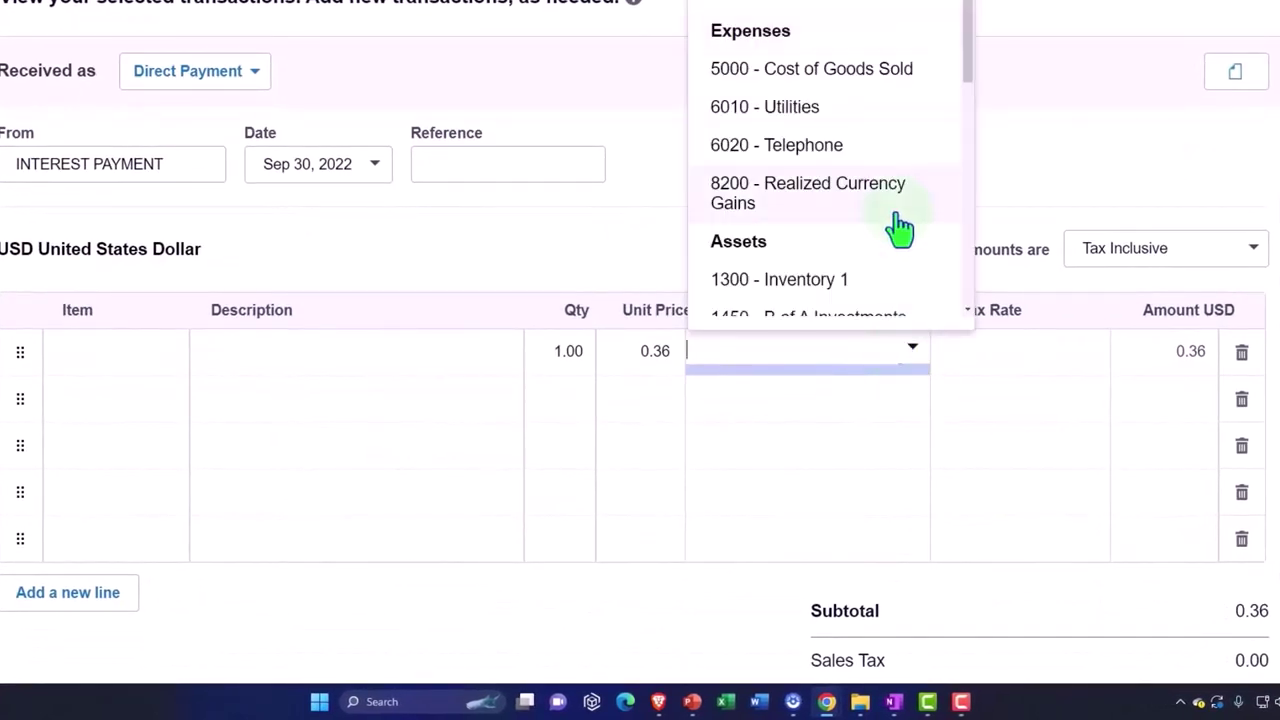
scroll(878, 236, down, 5)
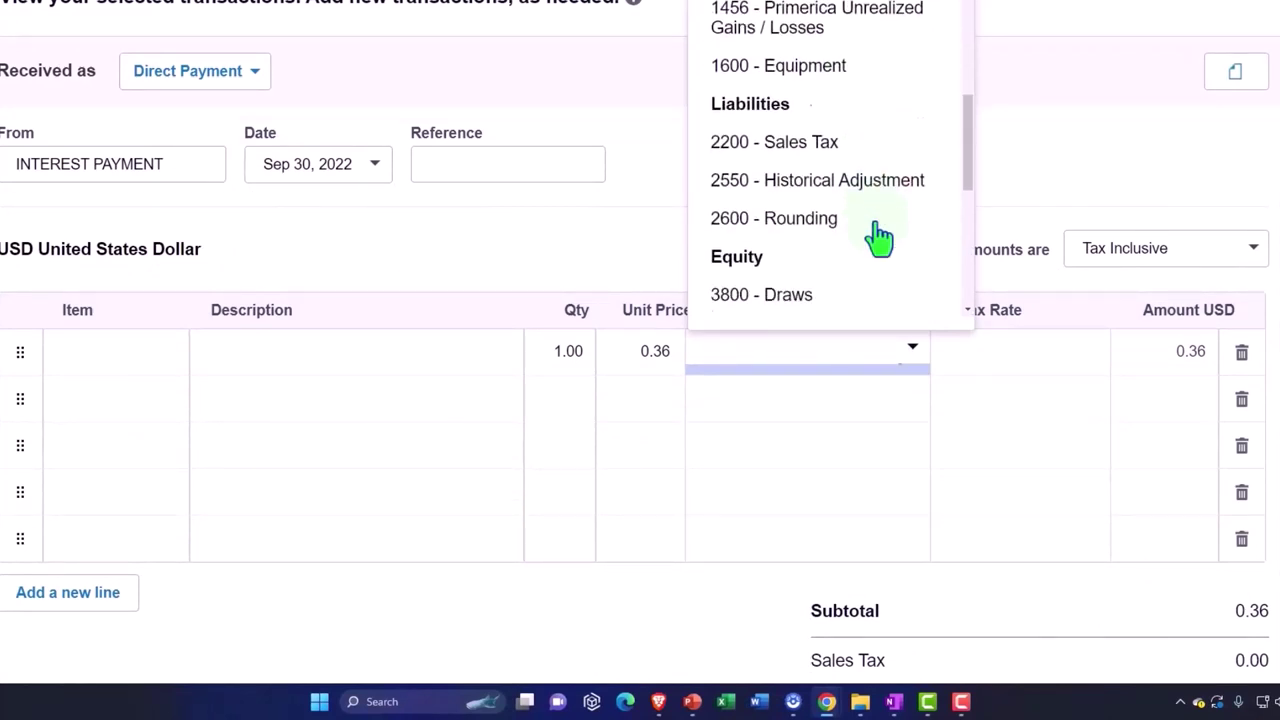
scroll(878, 236, down, 5)
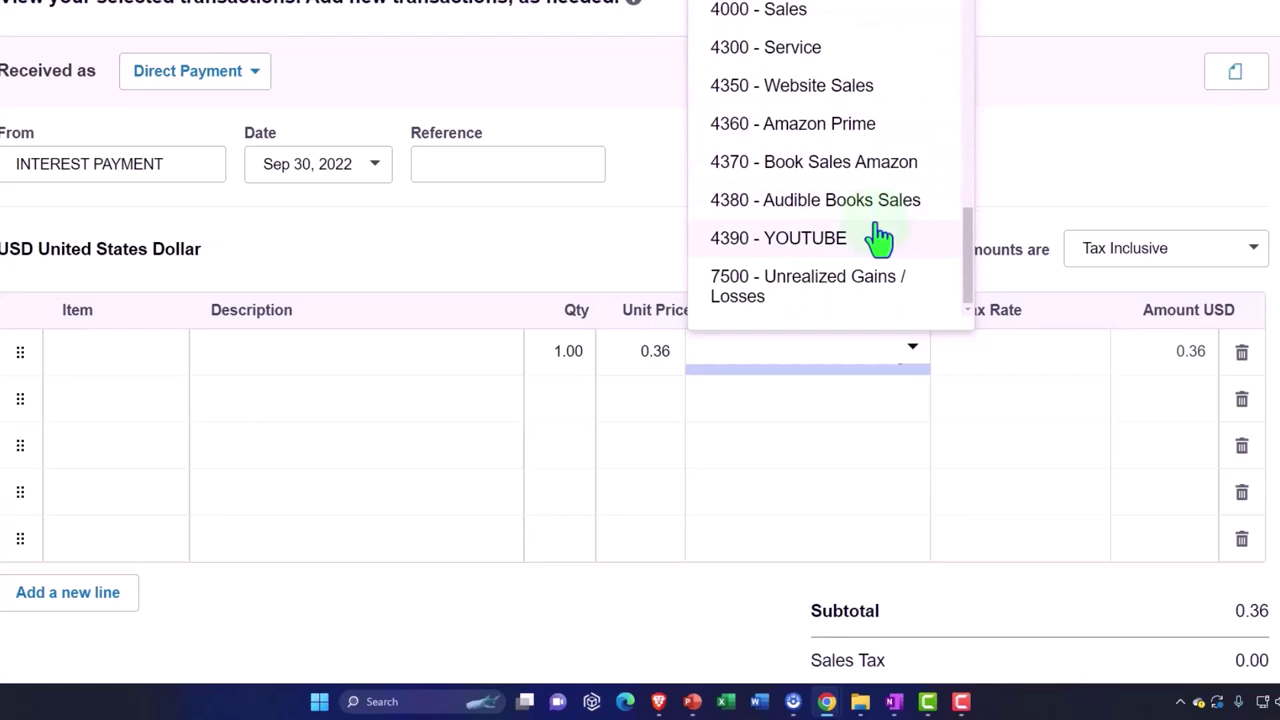
scroll(878, 236, up, 1)
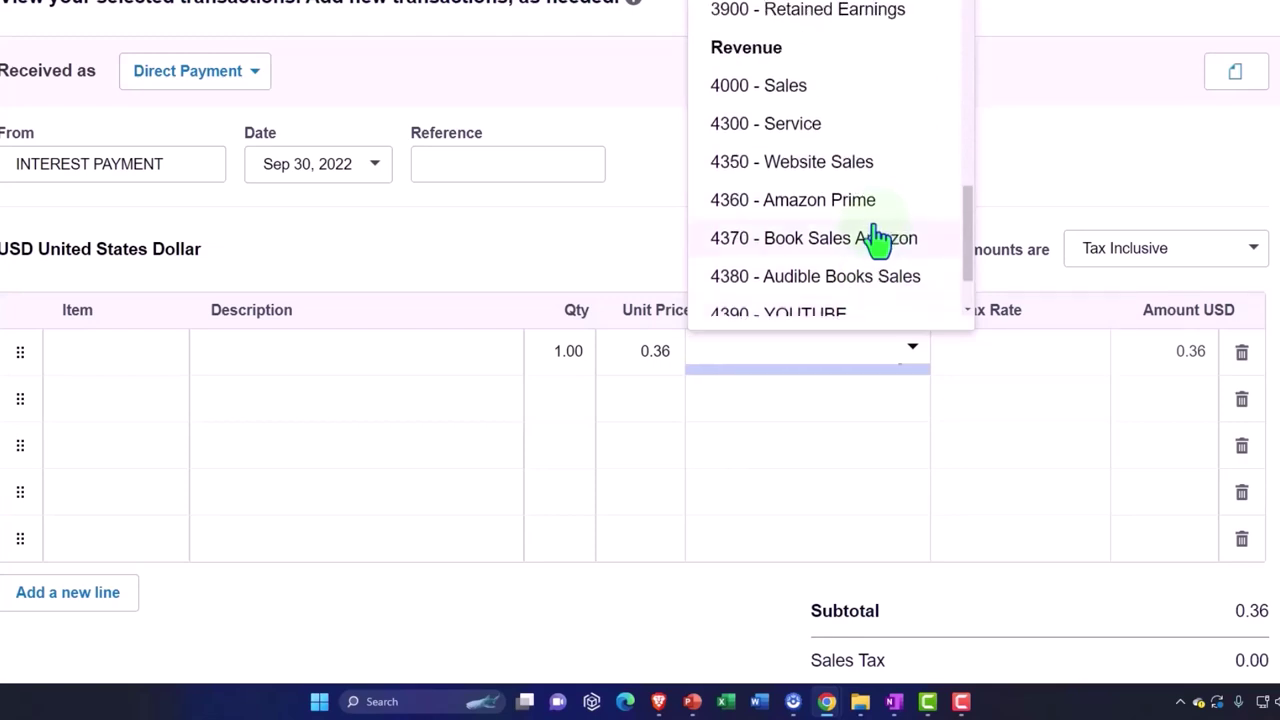
scroll(874, 242, down, 1)
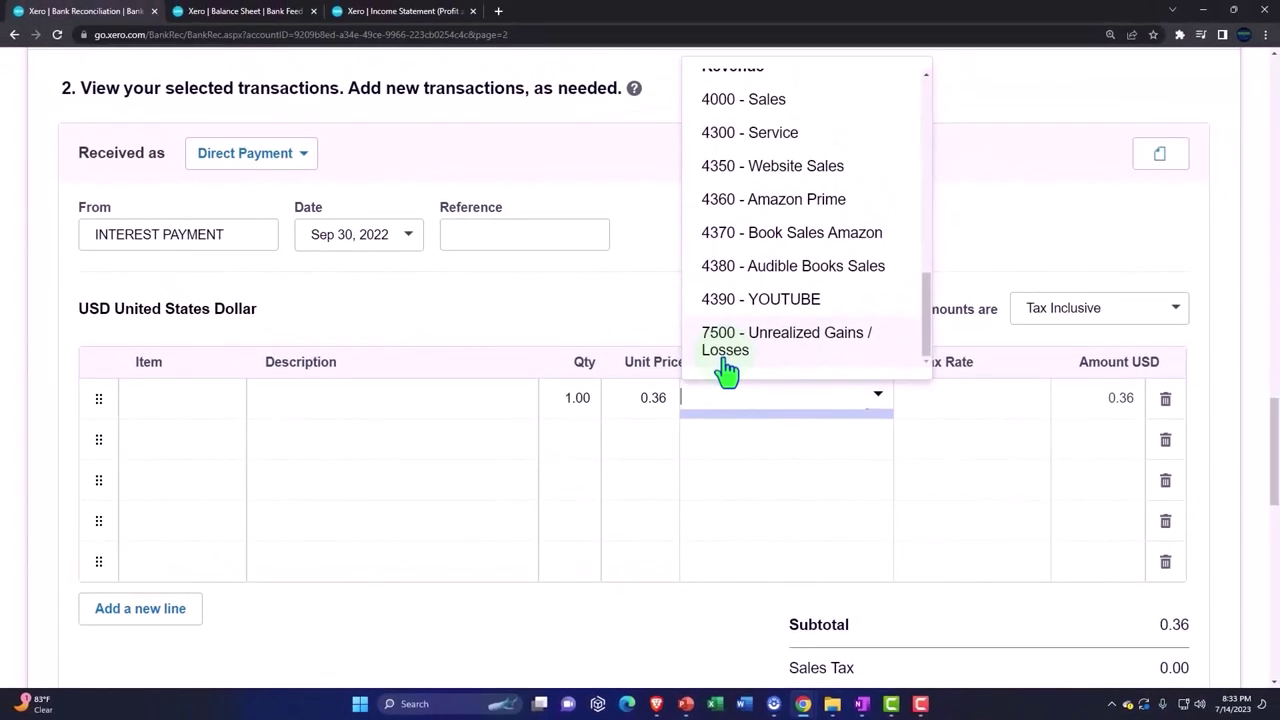
- Start a new account for the interest payment with code 7550 and account type Other Income
scroll(727, 370, up, 10)
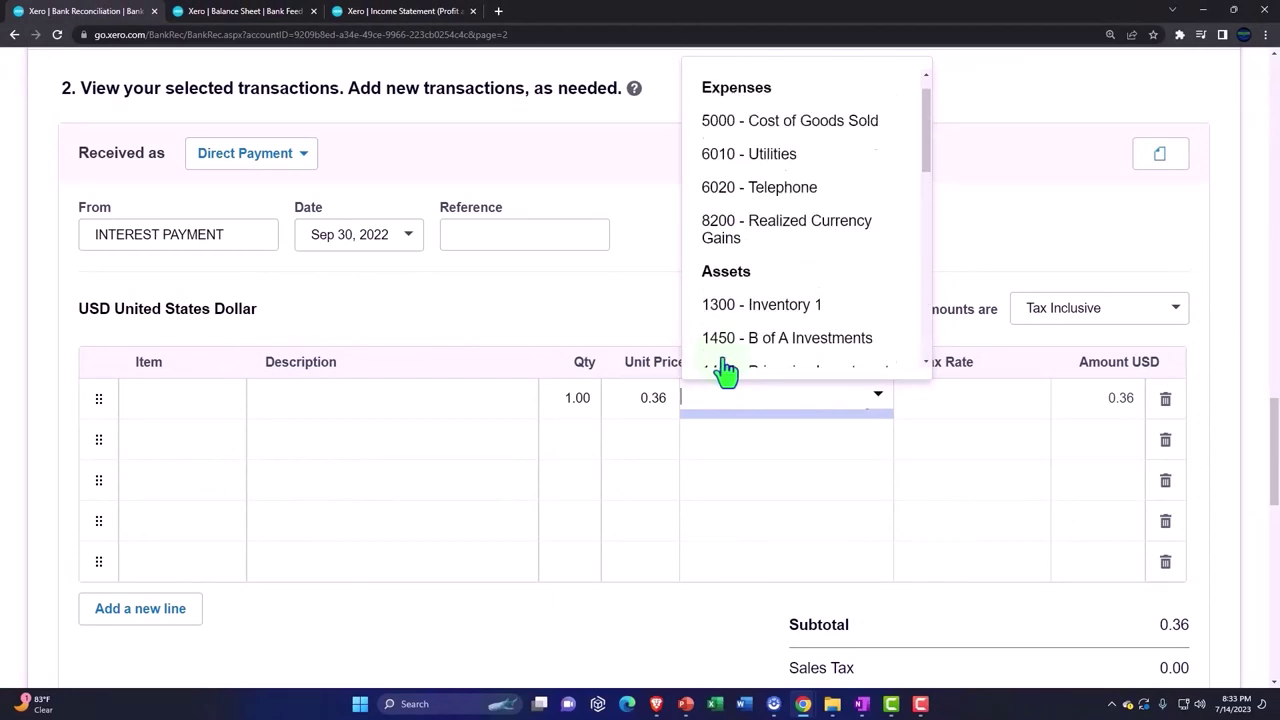
click(765, 88)
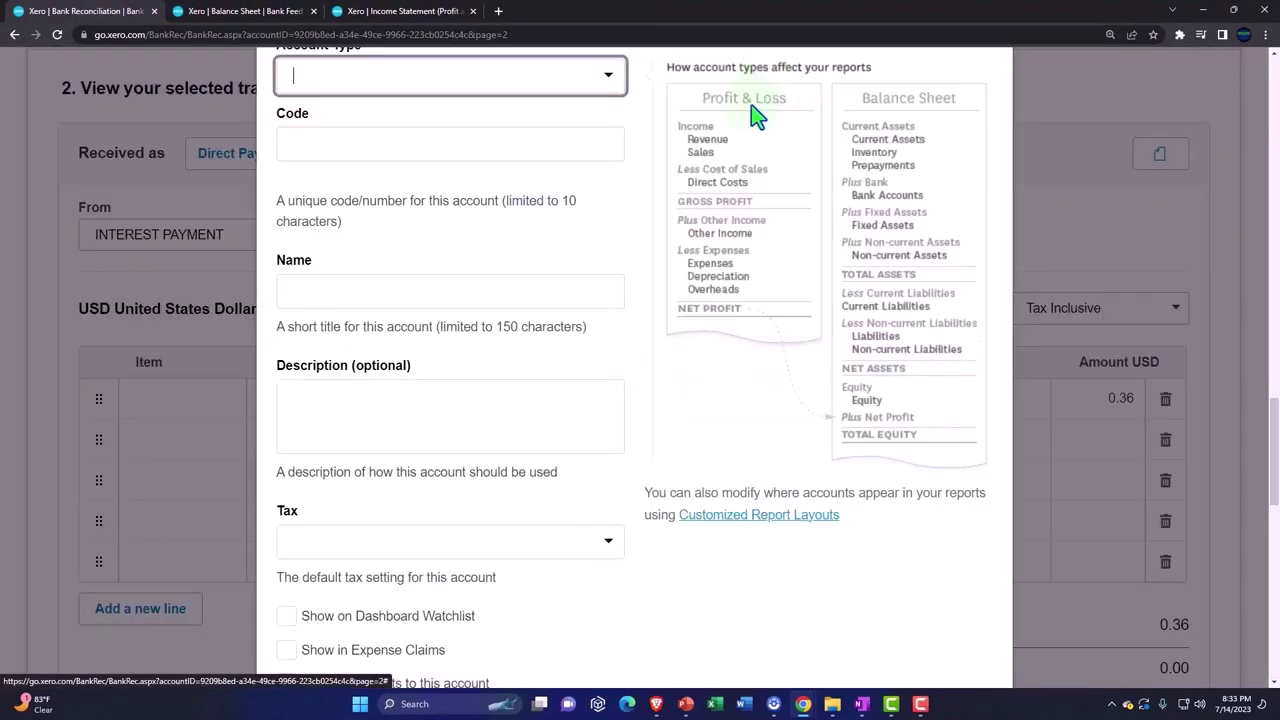
click(319, 155)
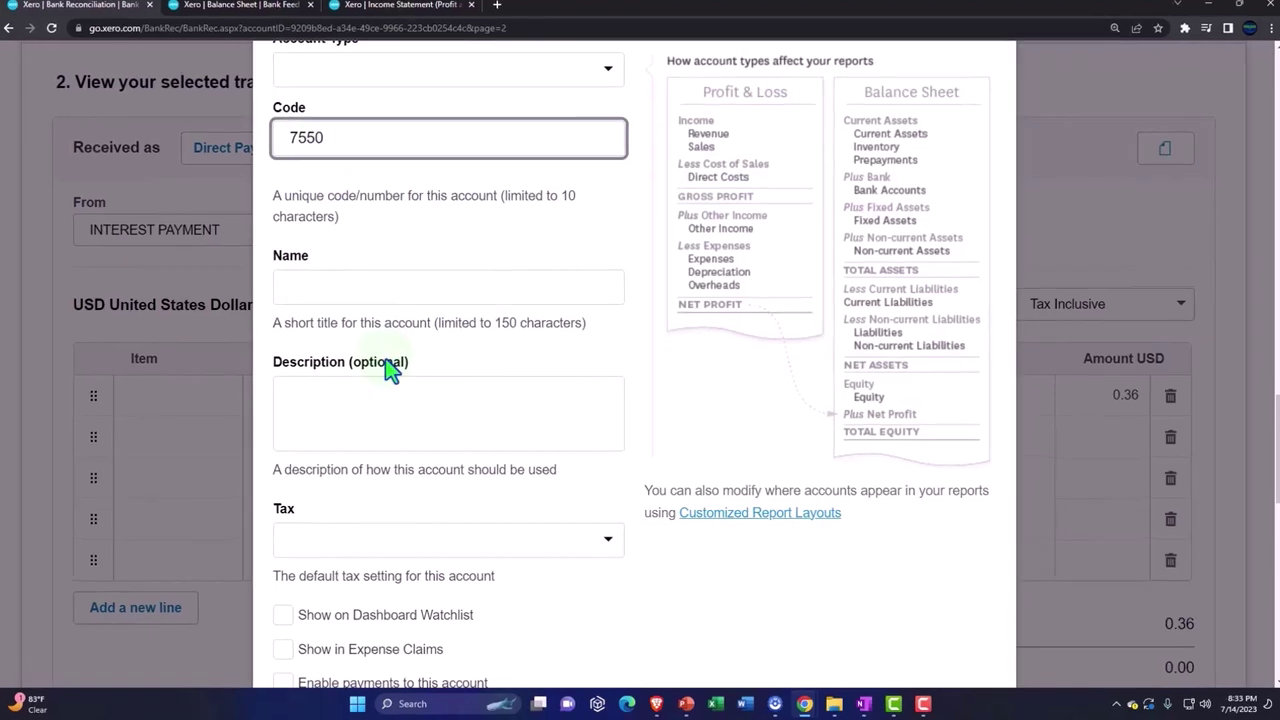
scroll(375, 360, up, 2)
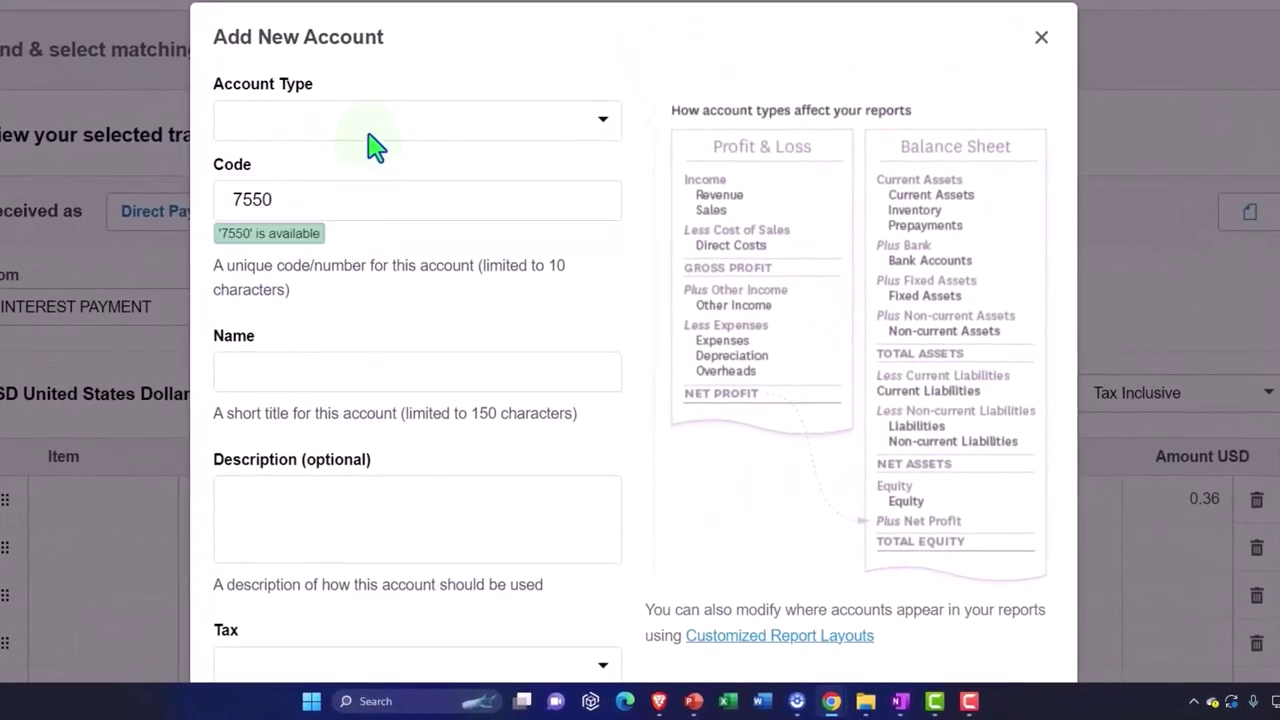
click(368, 133)
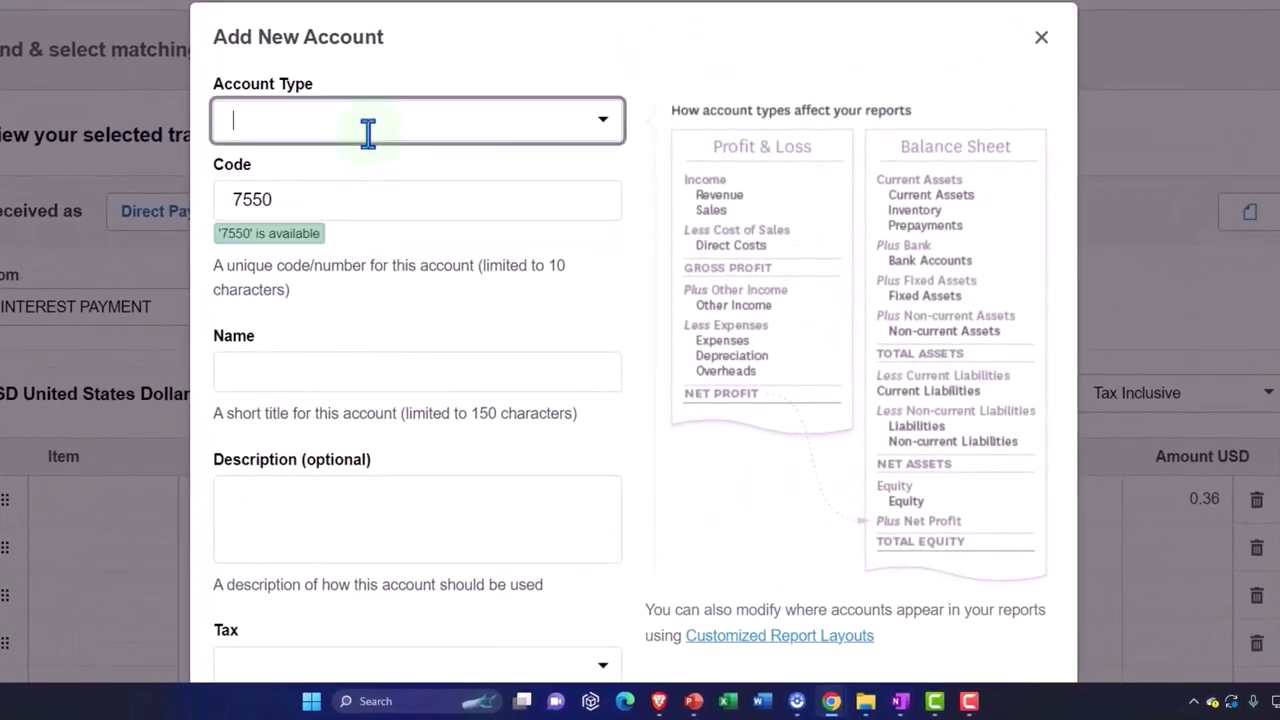
click(601, 121)
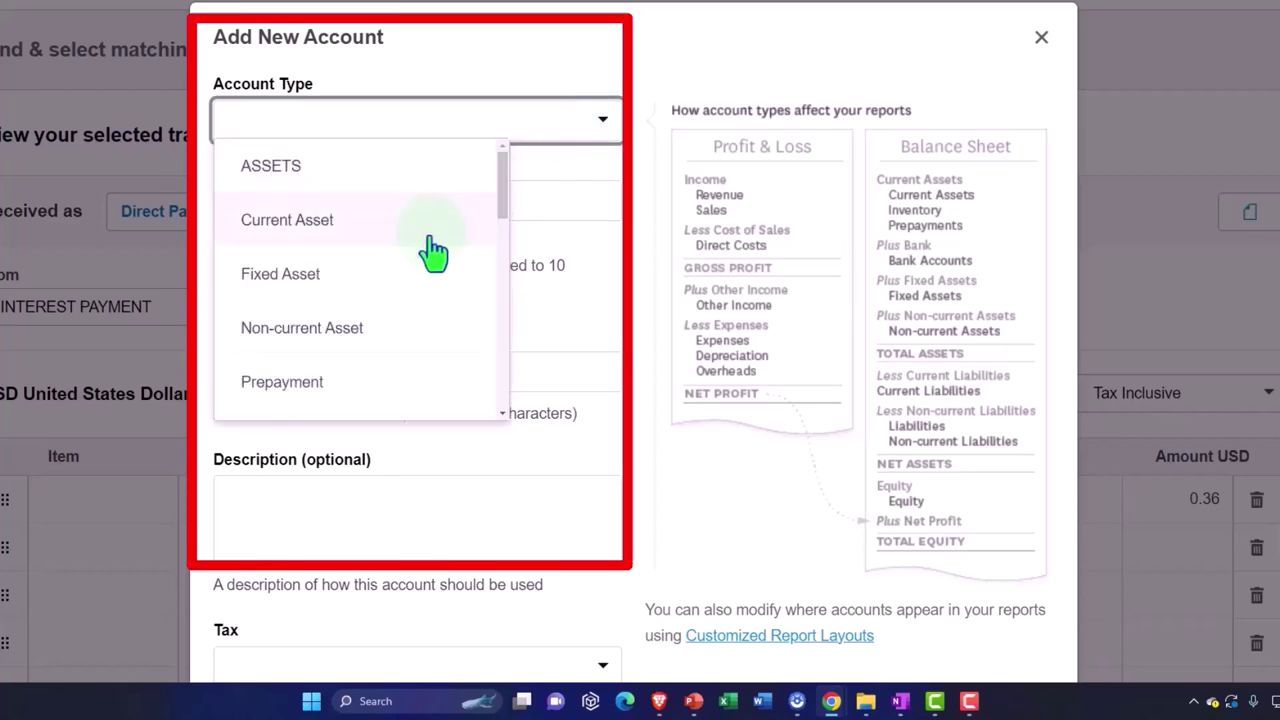
scroll(432, 255, down, 10)
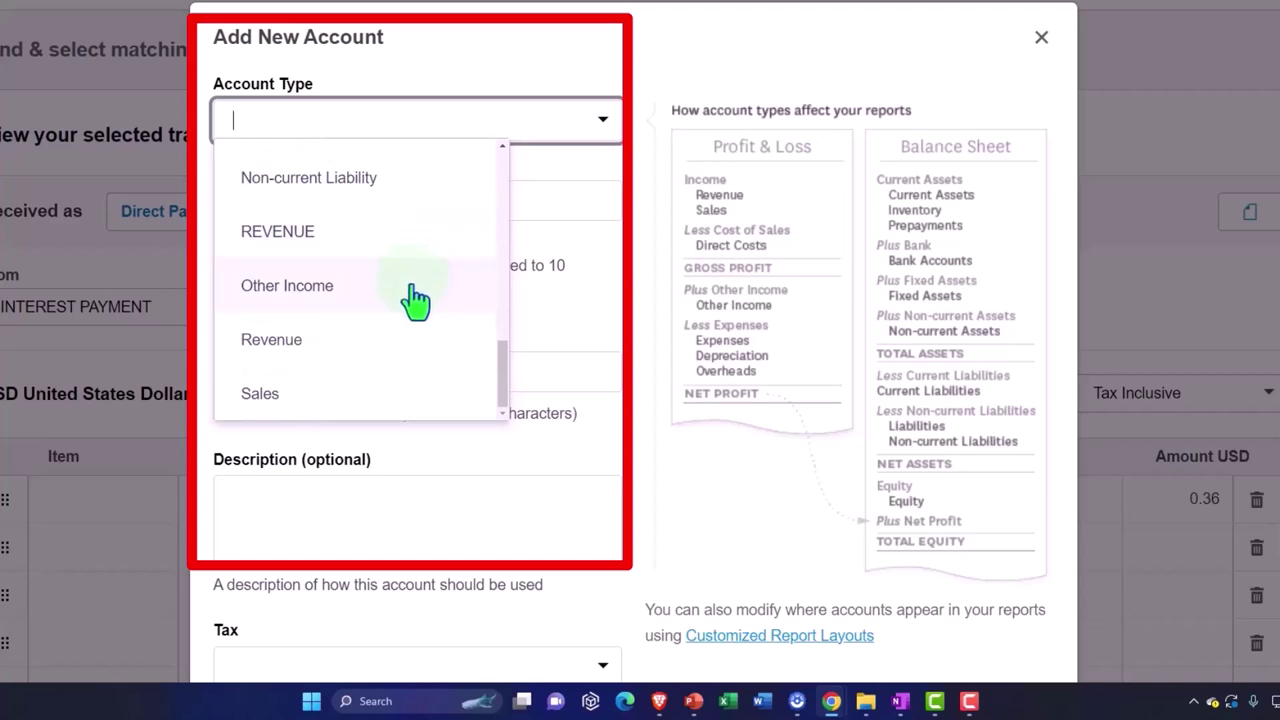
click(415, 298)
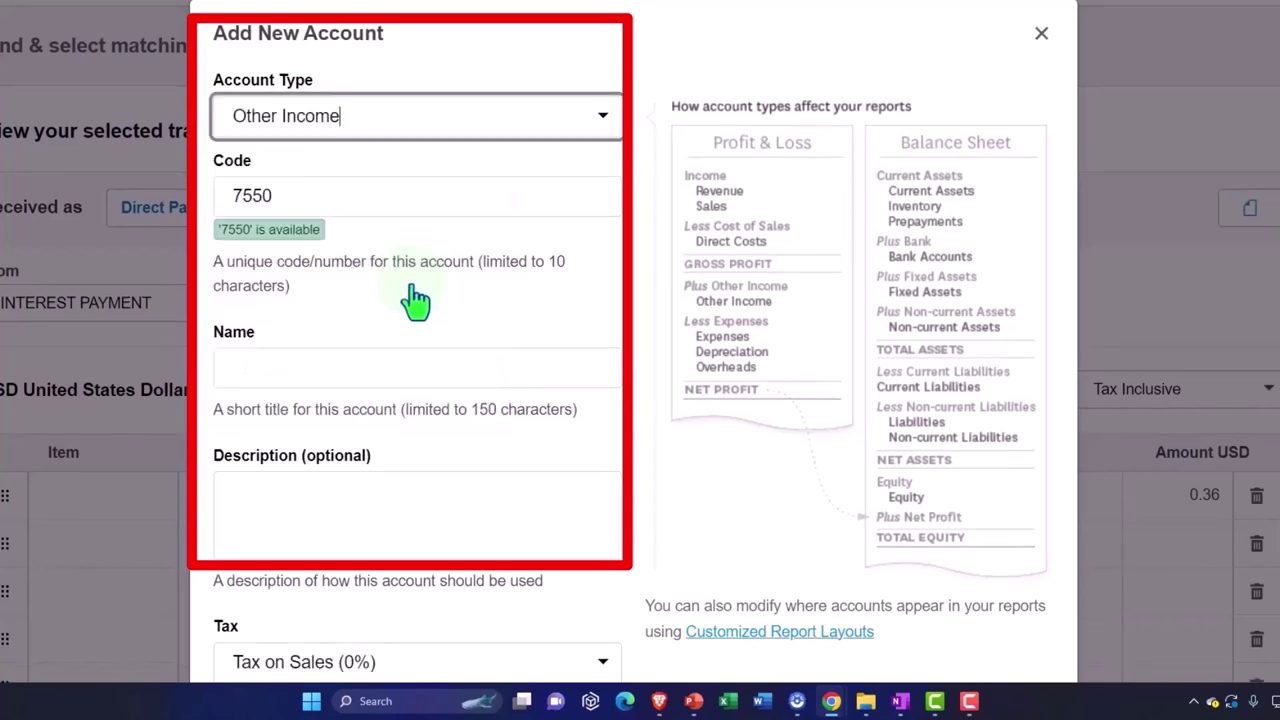
- Name the new account Interest Income and save it to the interest payment's line item
click(371, 378)
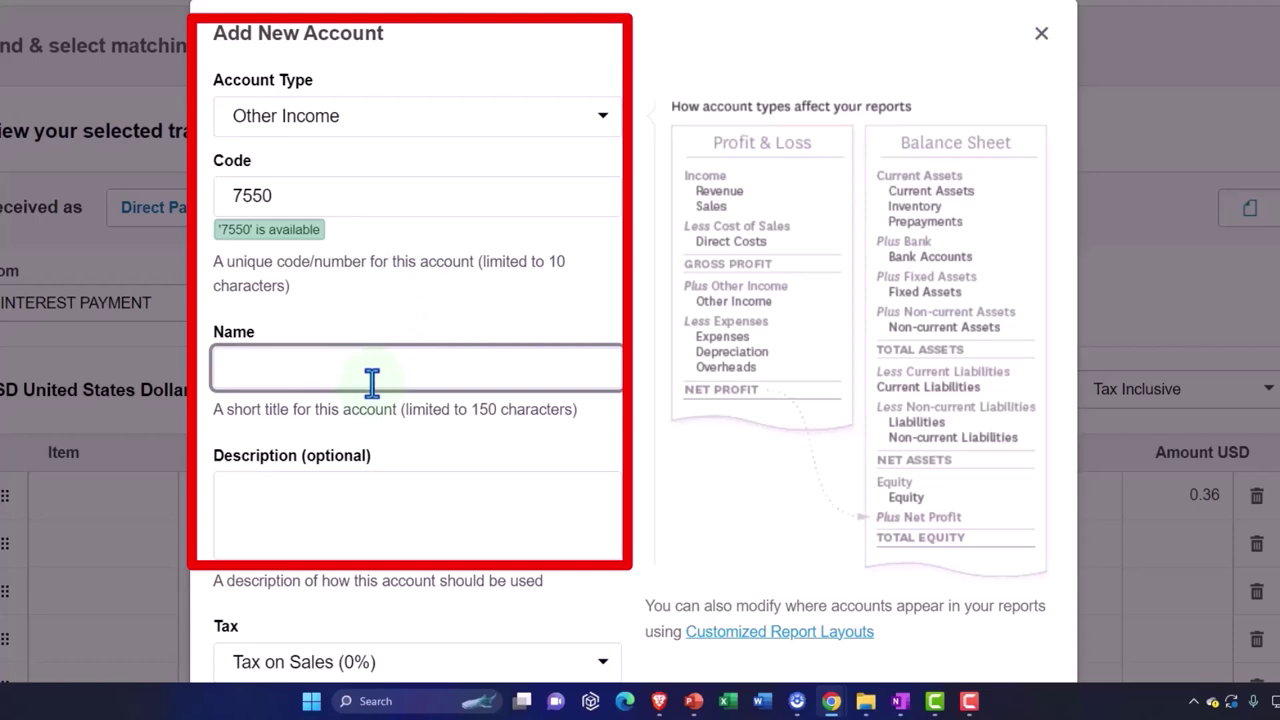
text(Interest Inco)
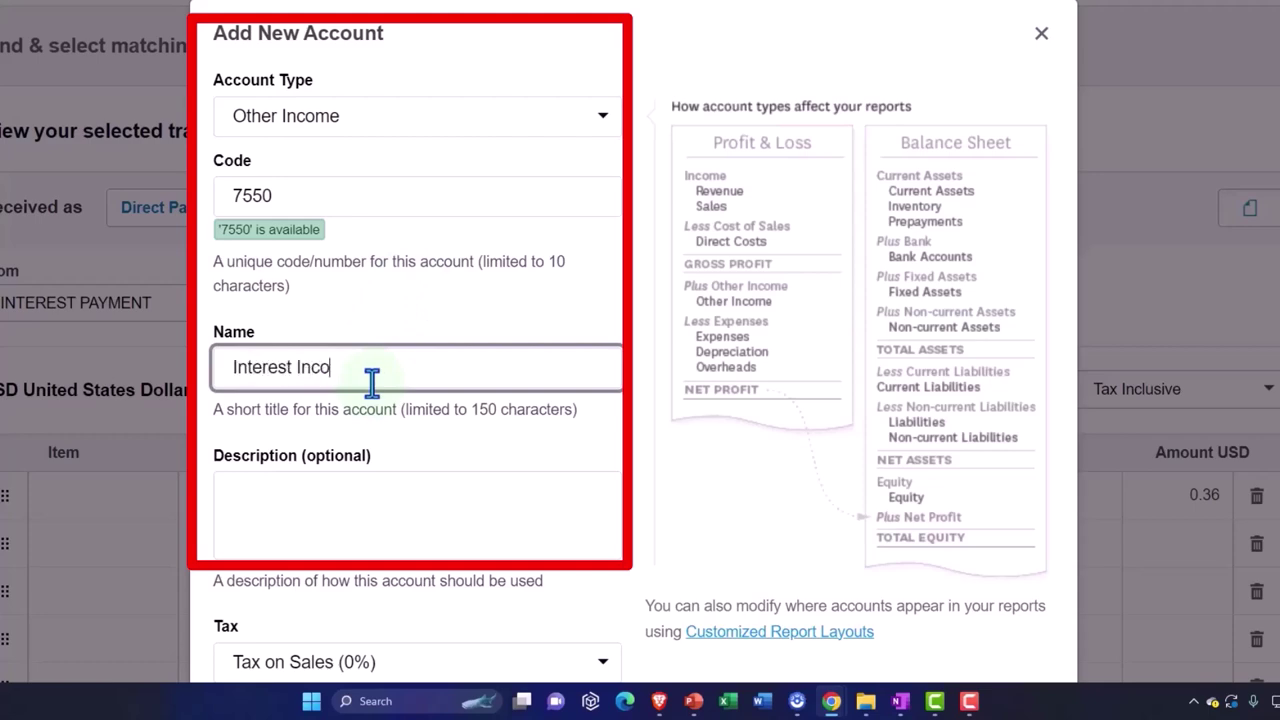
text(me)
key(Tab)
scroll(371, 380, down, 3)
click(903, 645)
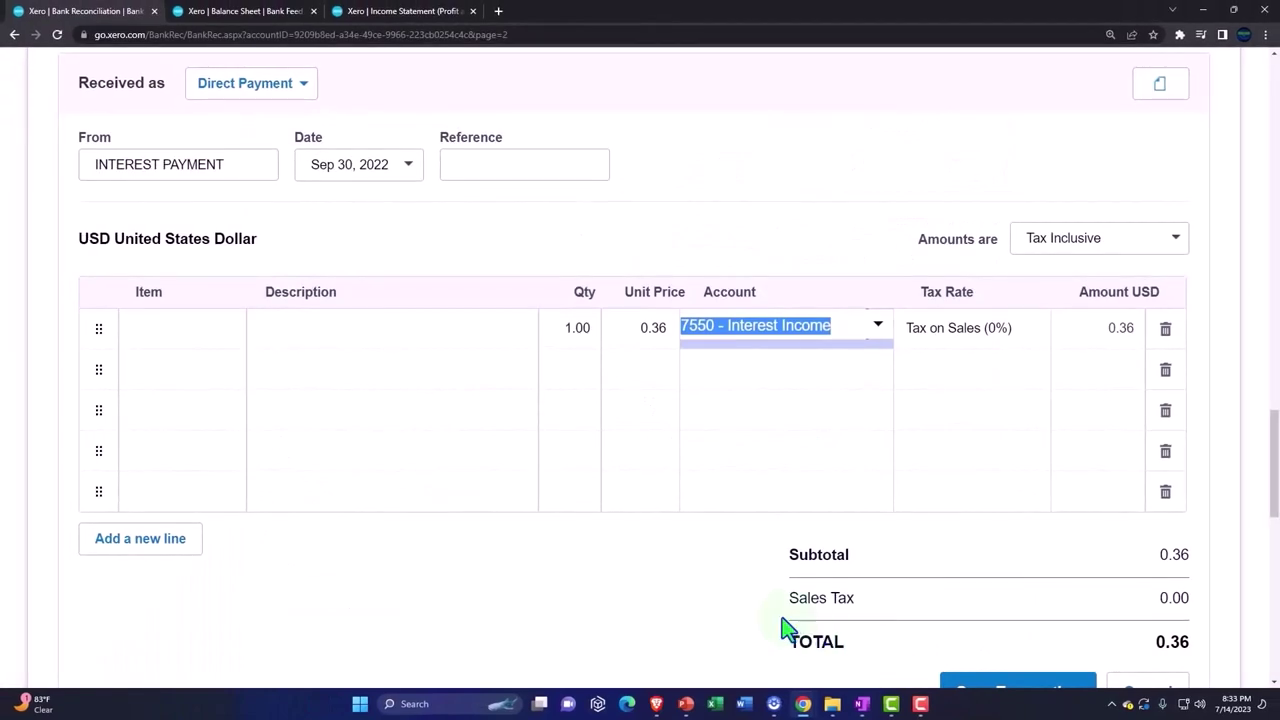
- Start a new bank rule from the Sep 30, 2022 INTEREST PAYMENT statement line
scroll(762, 635, up, 2)
scroll(762, 635, up, 4)
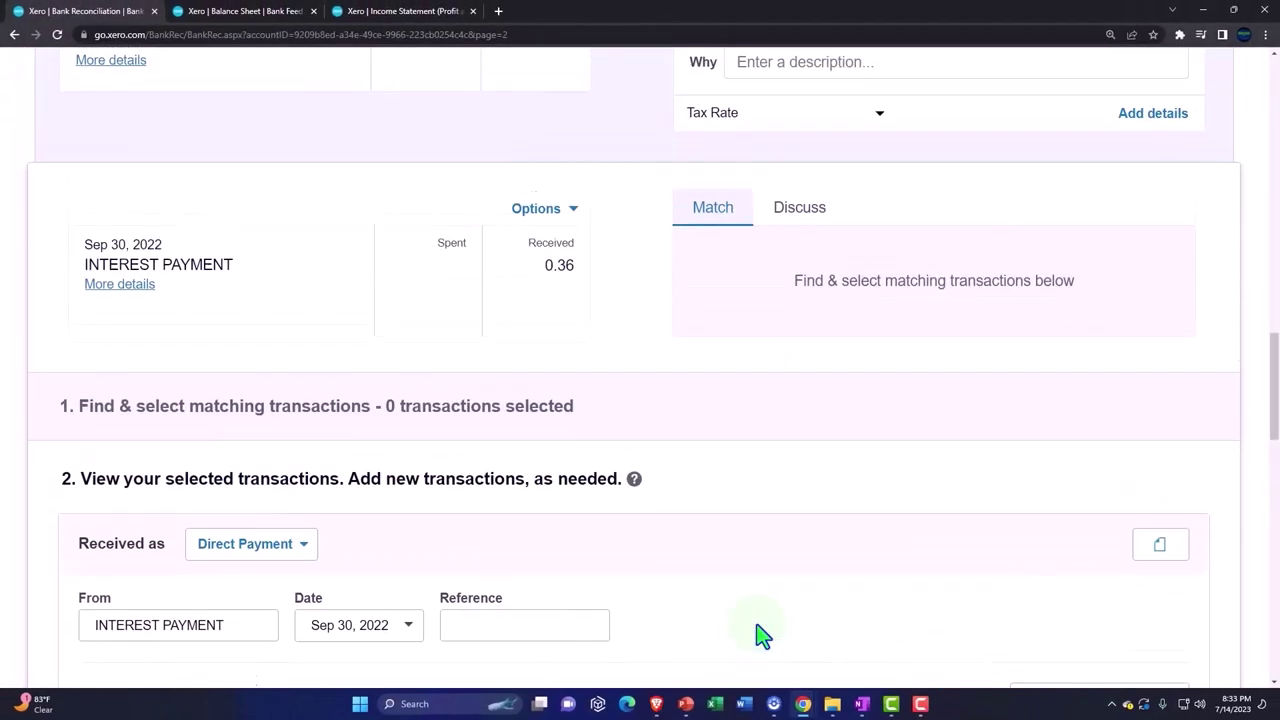
scroll(577, 360, down, 5)
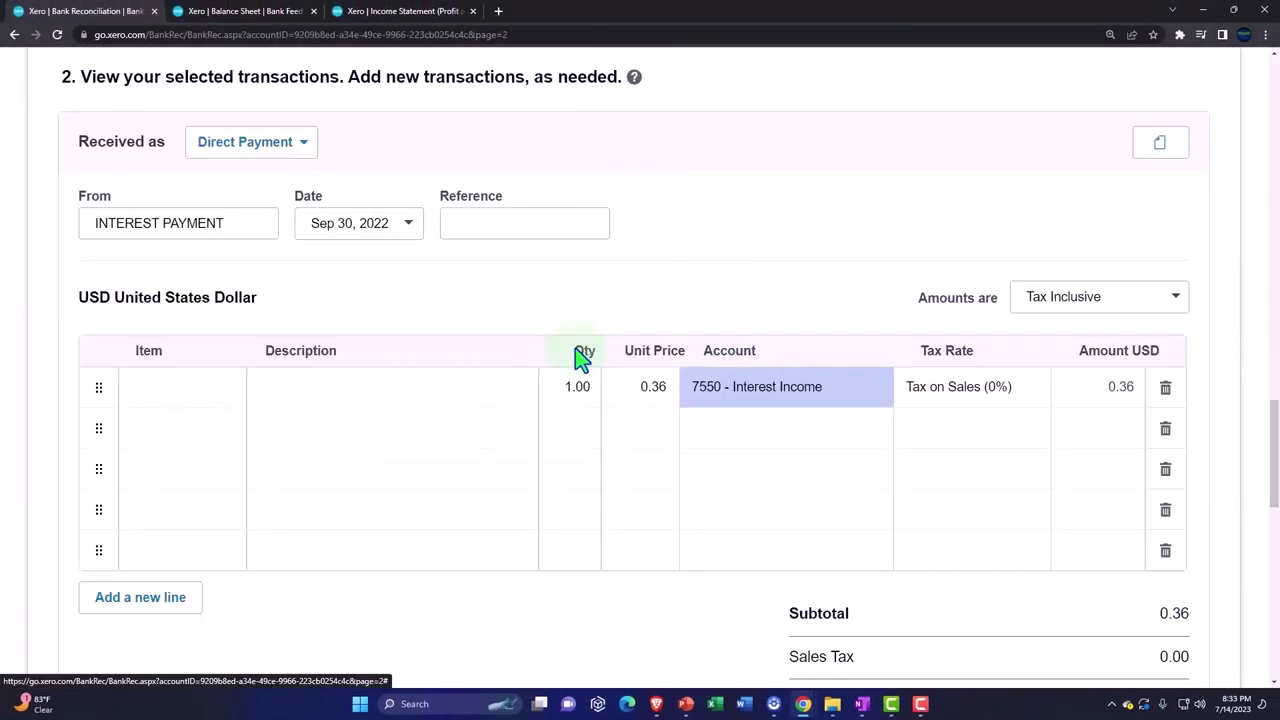
scroll(575, 400, up, 3)
click(577, 148)
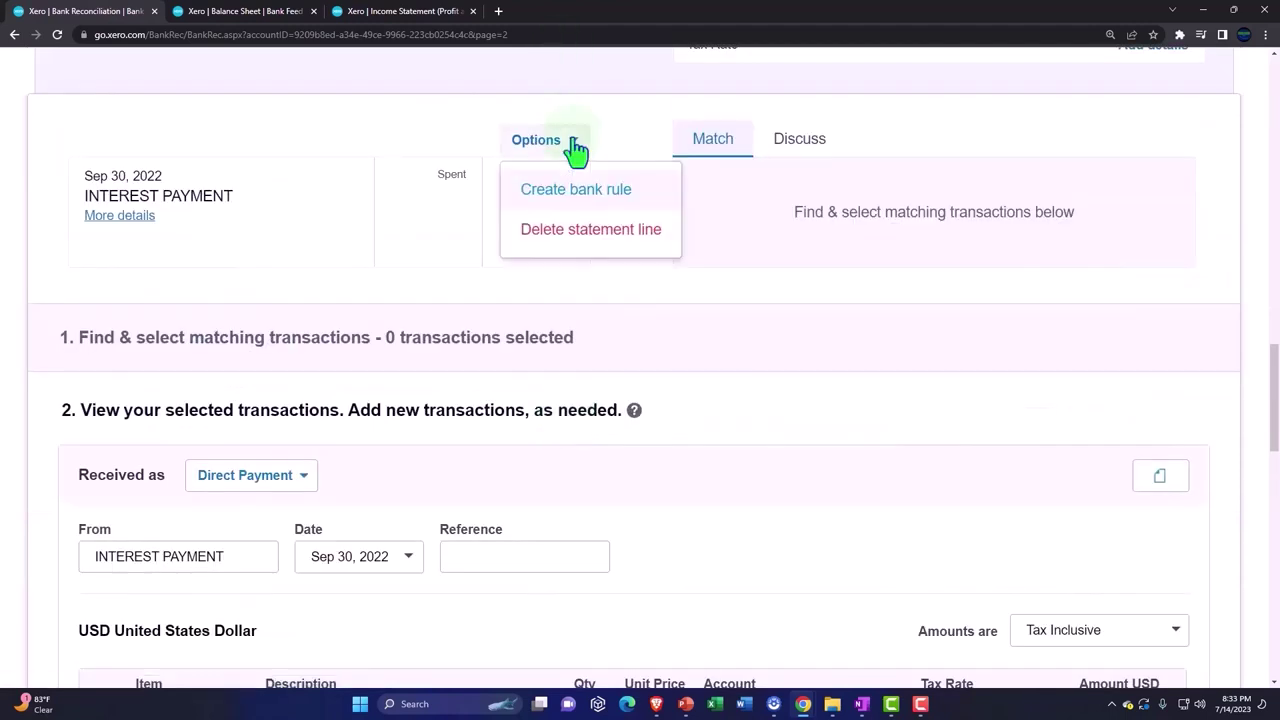
click(580, 190)
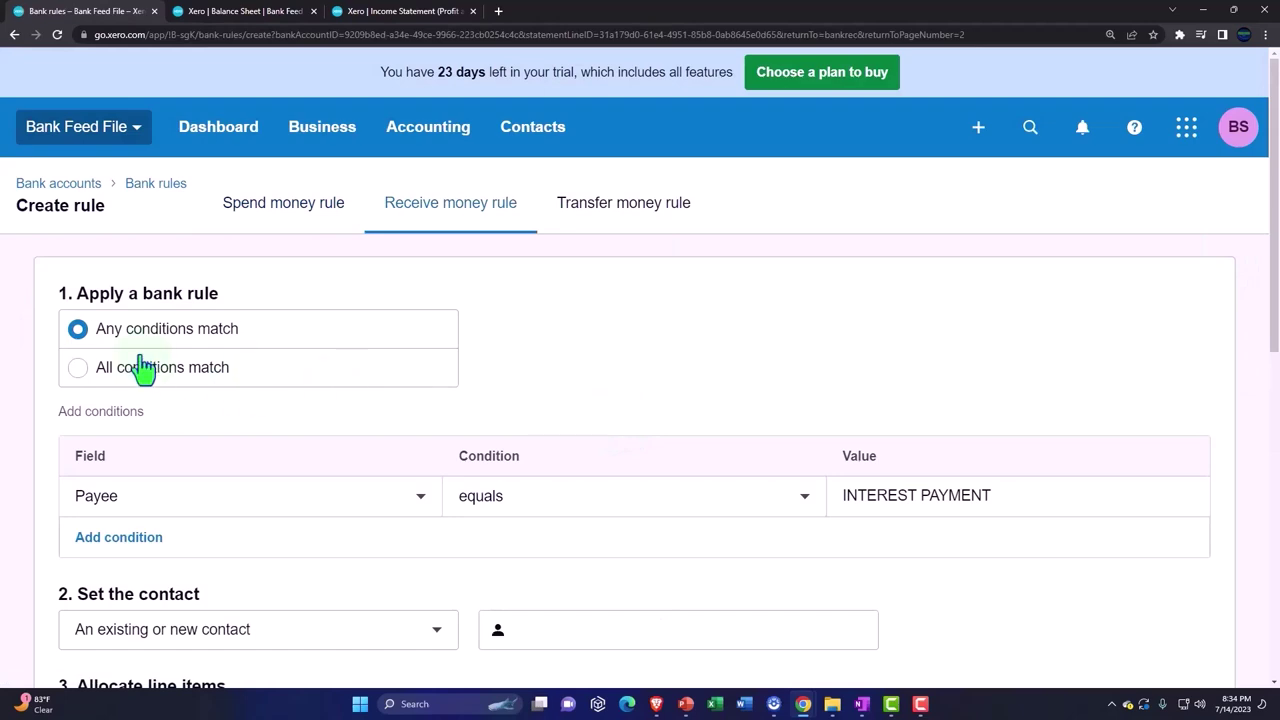
- Make the rule's condition match when any text field contains INTEREST PAYMENT
scroll(143, 370, down, 1)
click(372, 448)
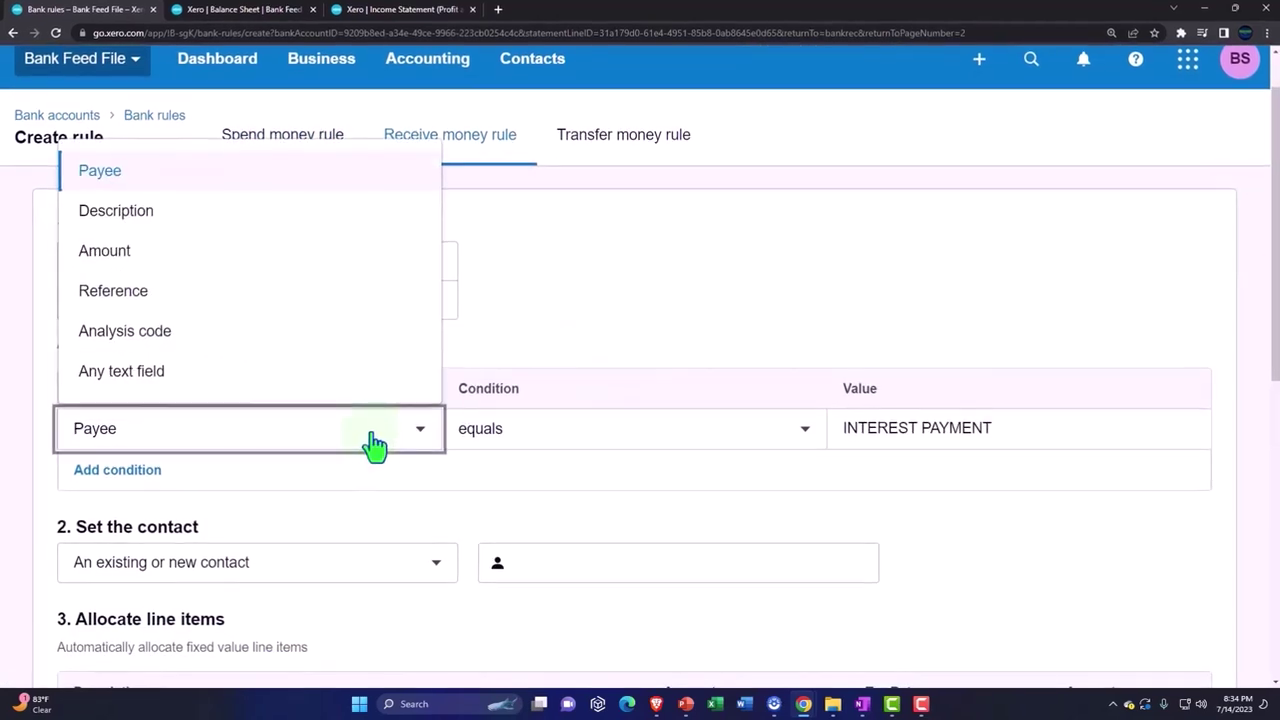
click(302, 376)
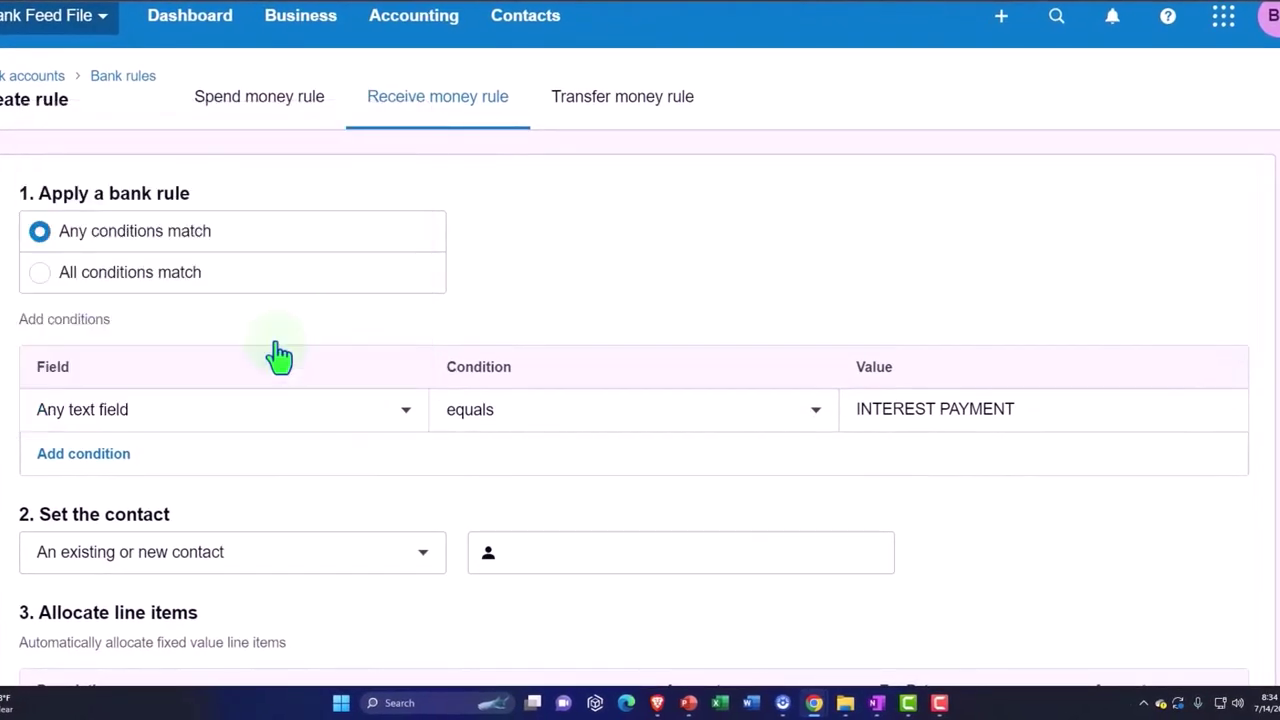
click(608, 425)
click(606, 518)
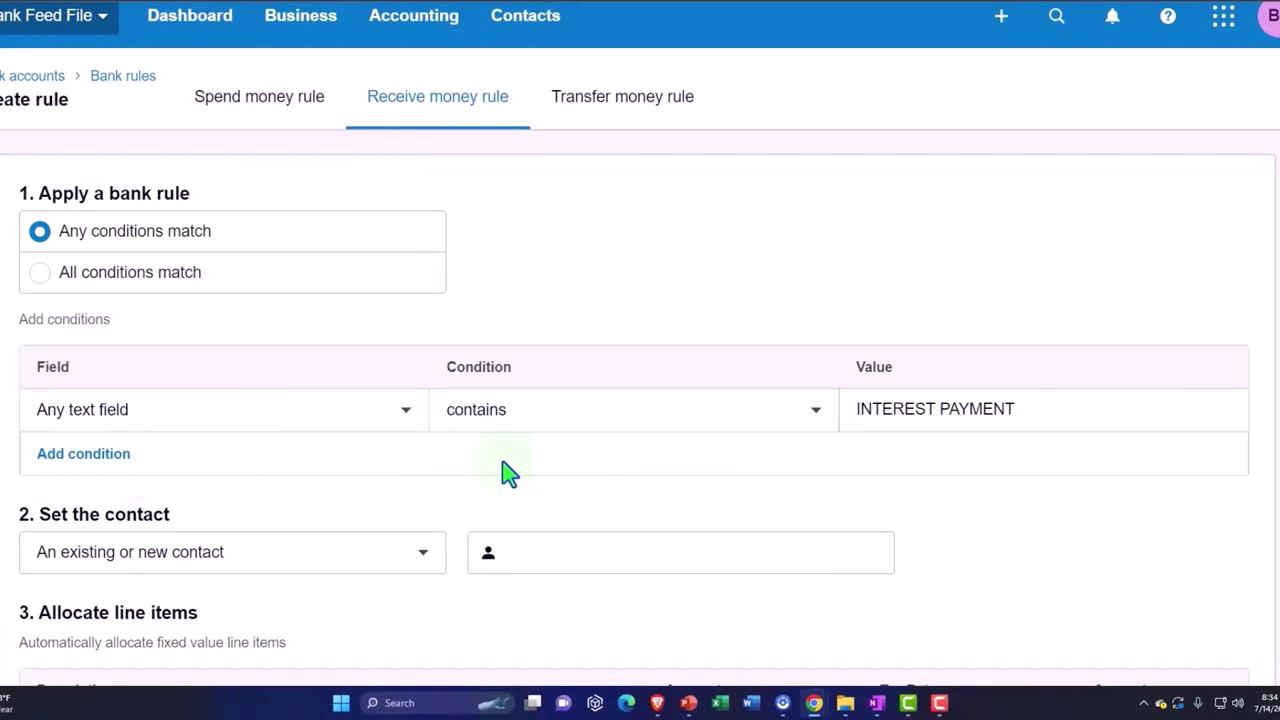
scroll(509, 471, down, 2)
scroll(268, 345, down, 1)
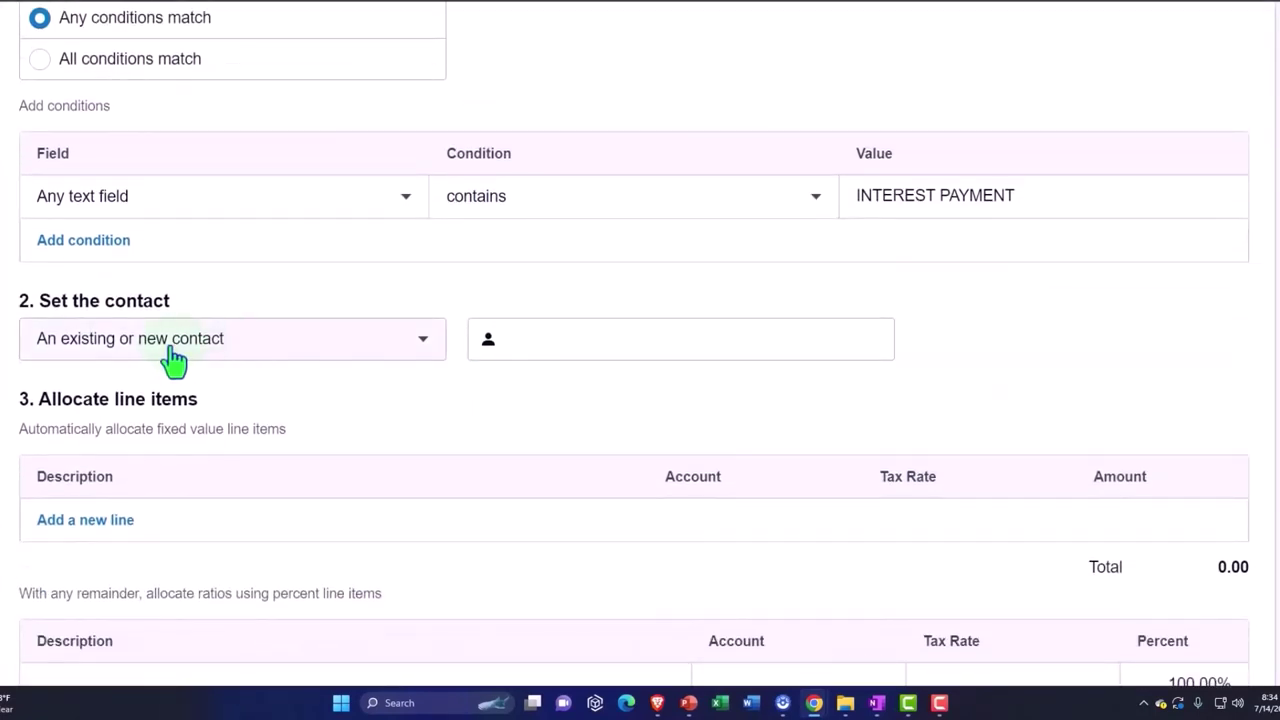
- Set the rule's contact to Bank
click(567, 348)
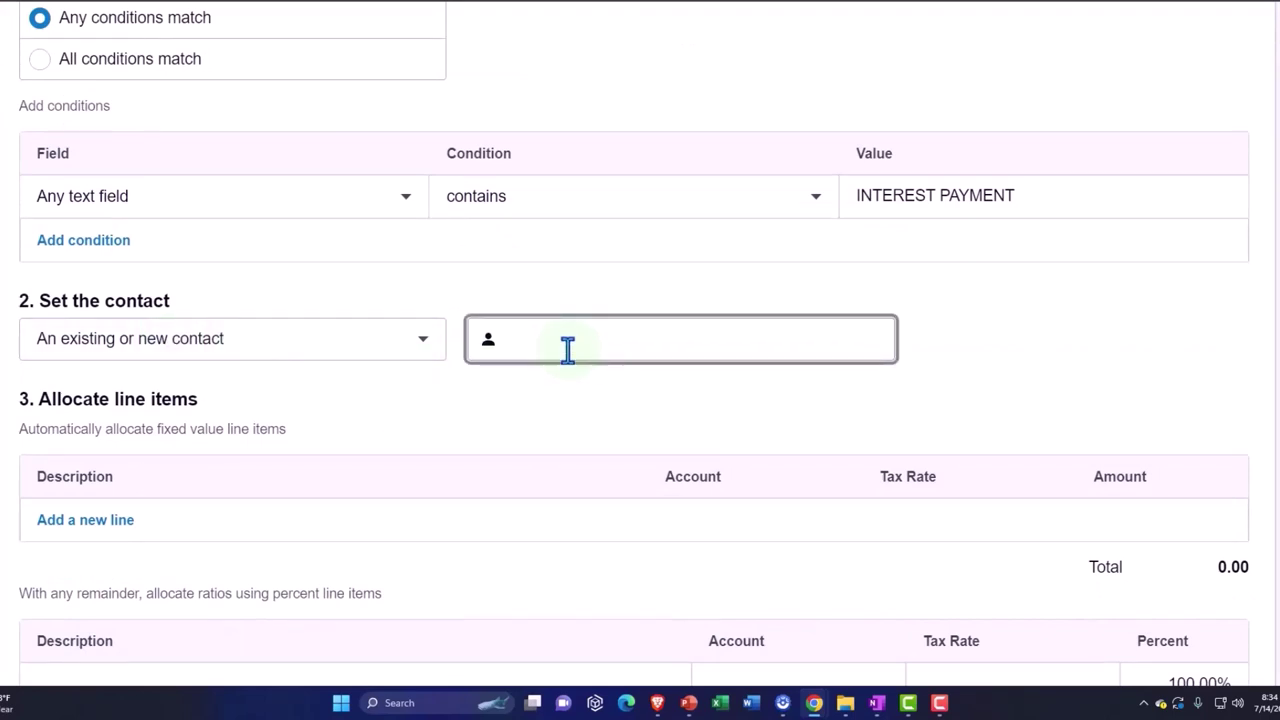
scroll(578, 413, up, 2)
scroll(580, 417, down, 2)
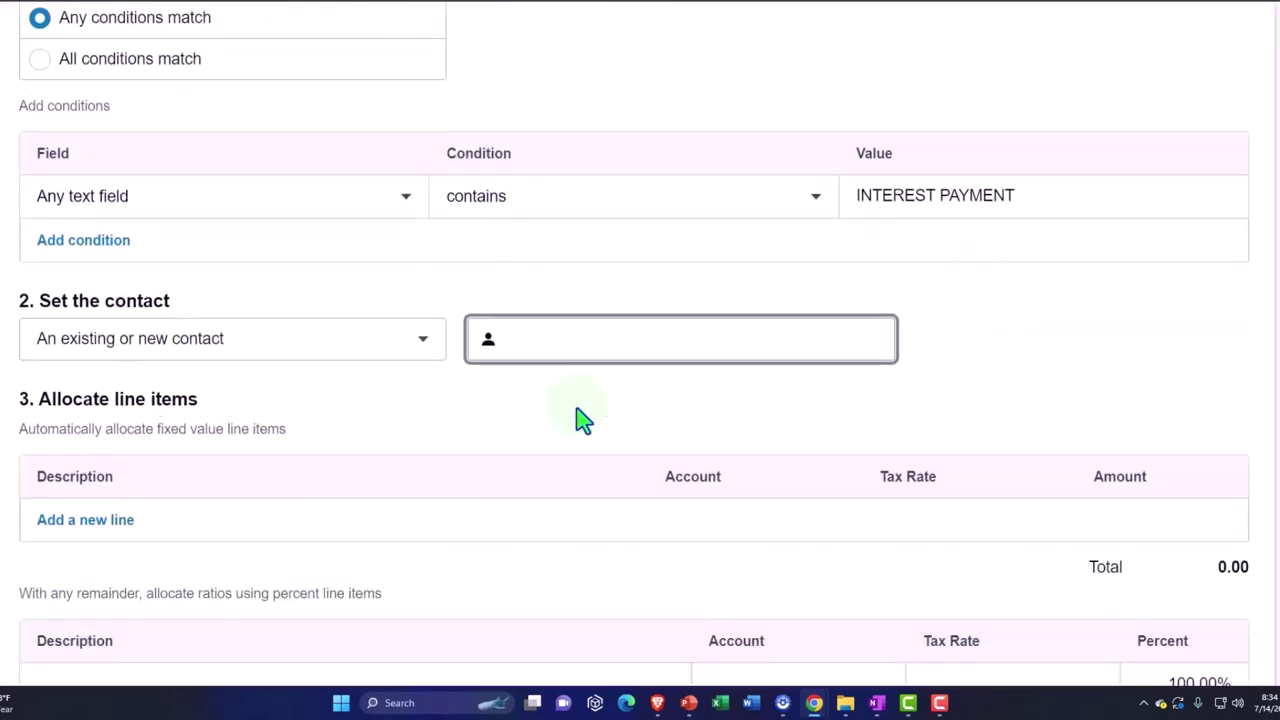
text(Bank)
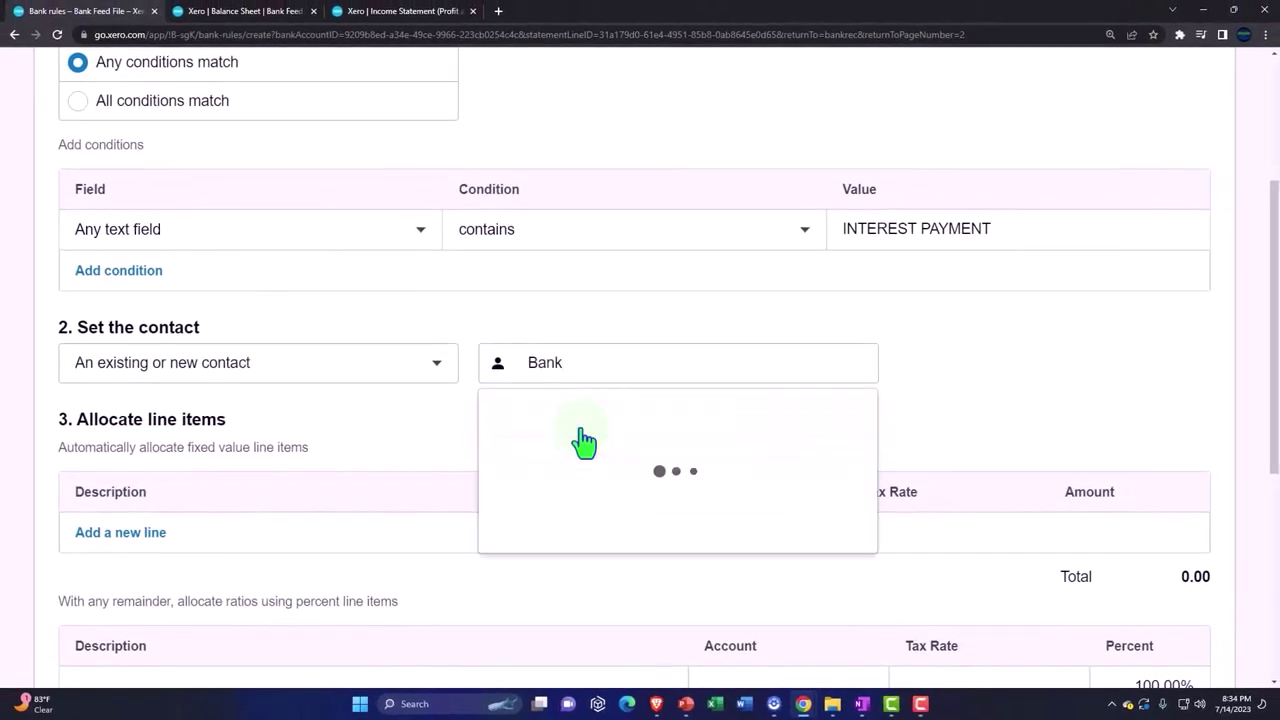
click(583, 440)
- Allocate the rule's 100% remainder line to the 7550 - Interest Income account
scroll(578, 453, down, 1)
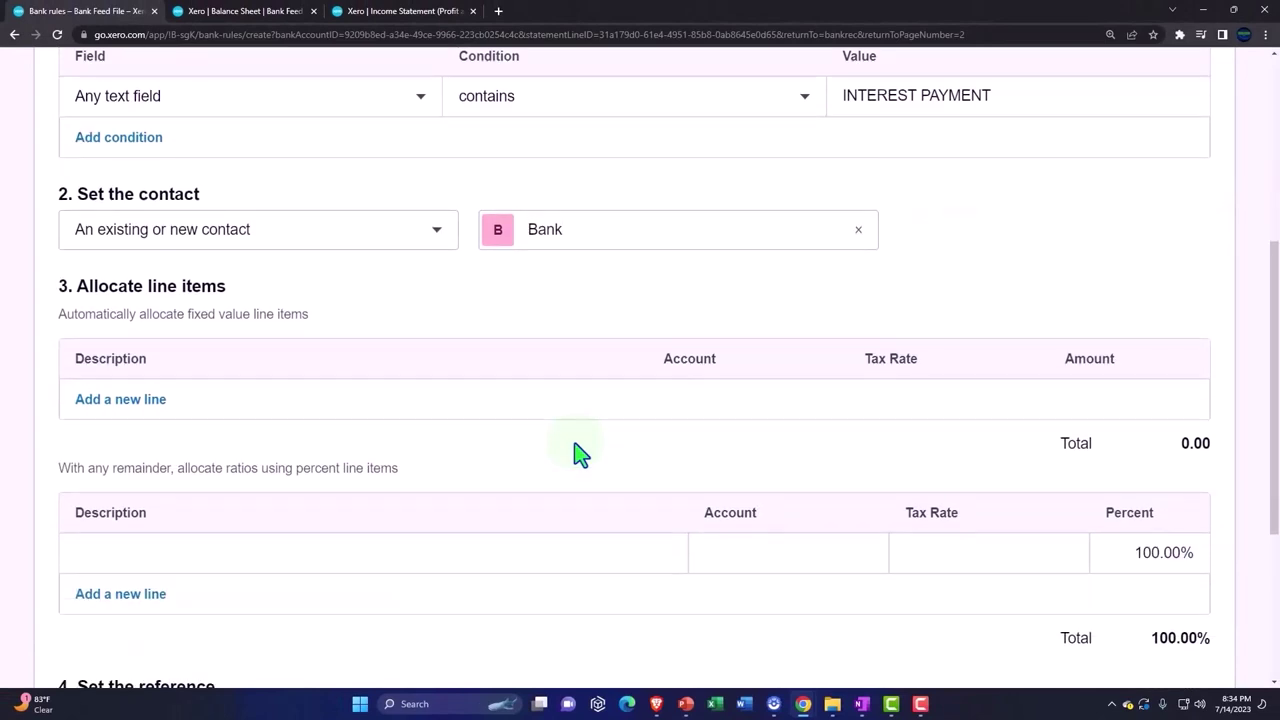
scroll(578, 453, down, 1)
click(771, 486)
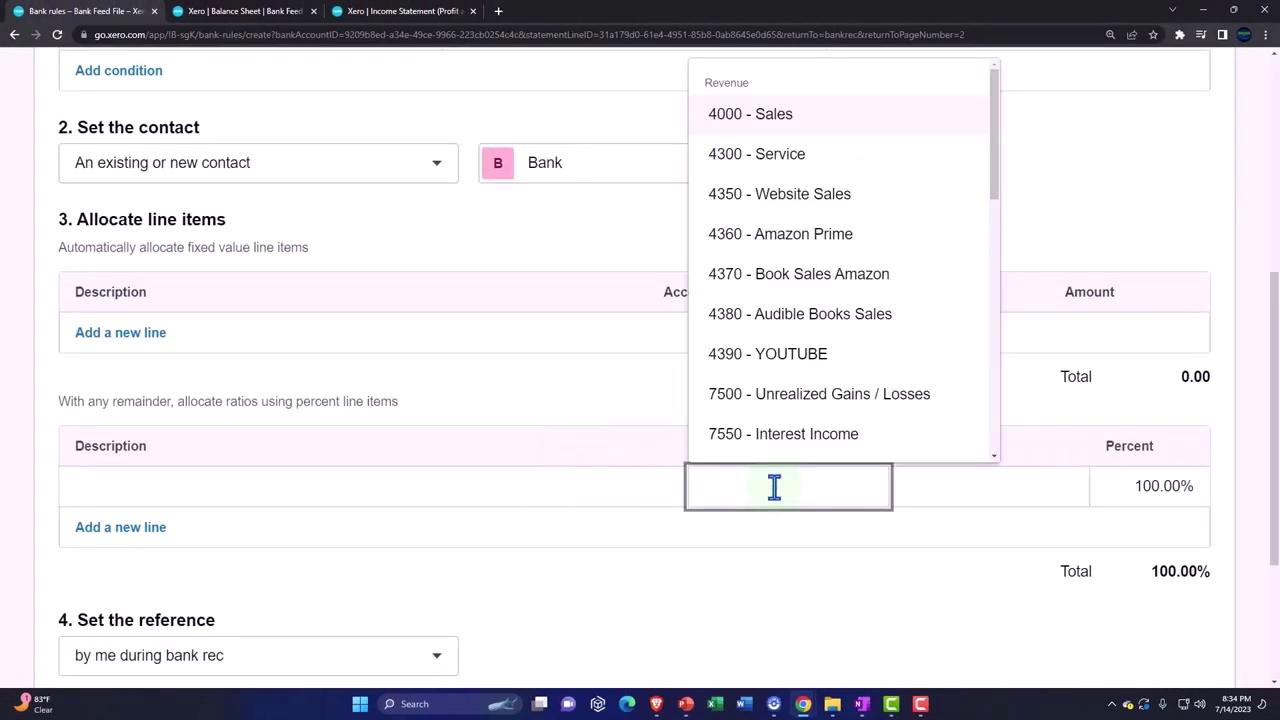
text(intere)
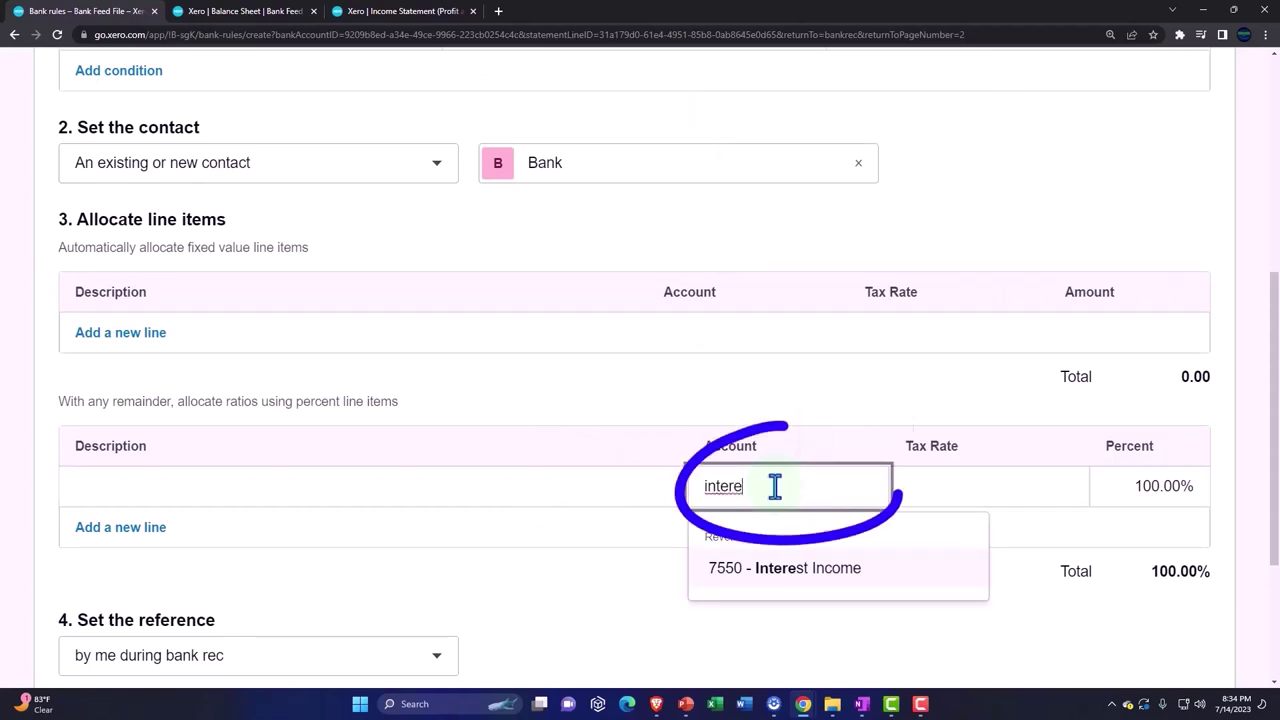
click(780, 570)
key(Tab)
scroll(777, 583, down, 3)
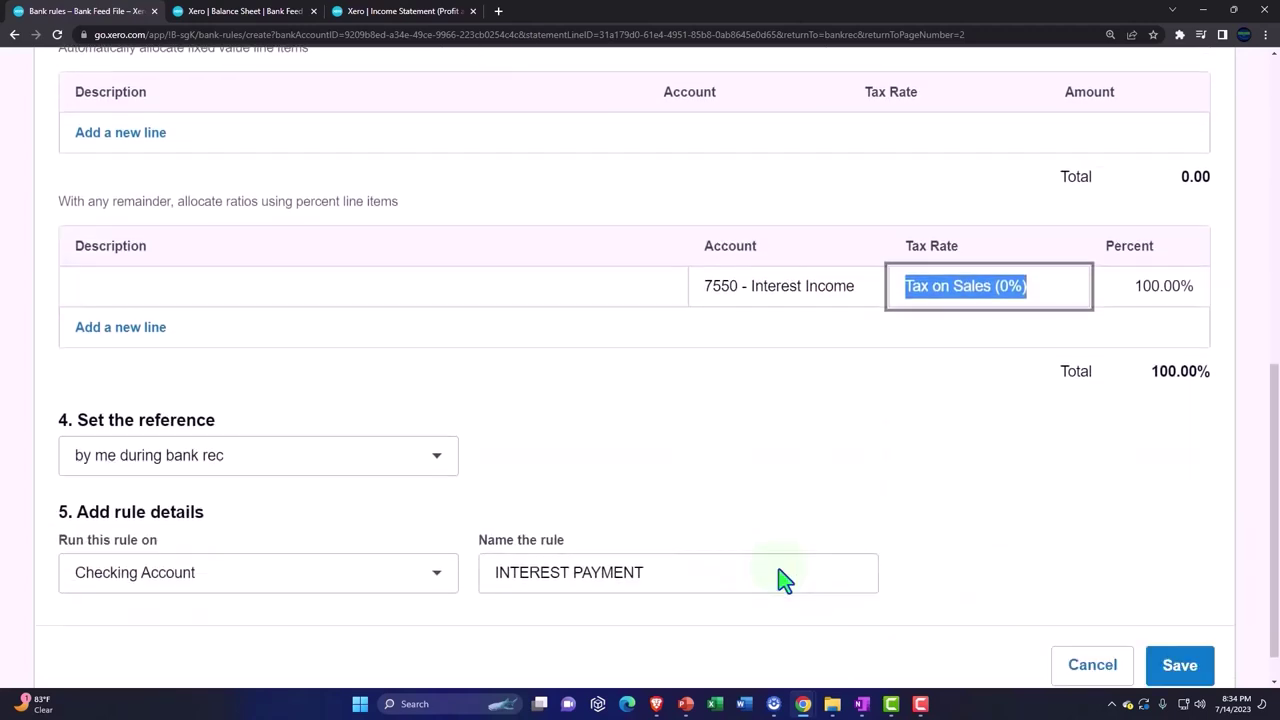
- Have the rule take its reference from the Reference and save the INTEREST PAYMENT rule
click(440, 420)
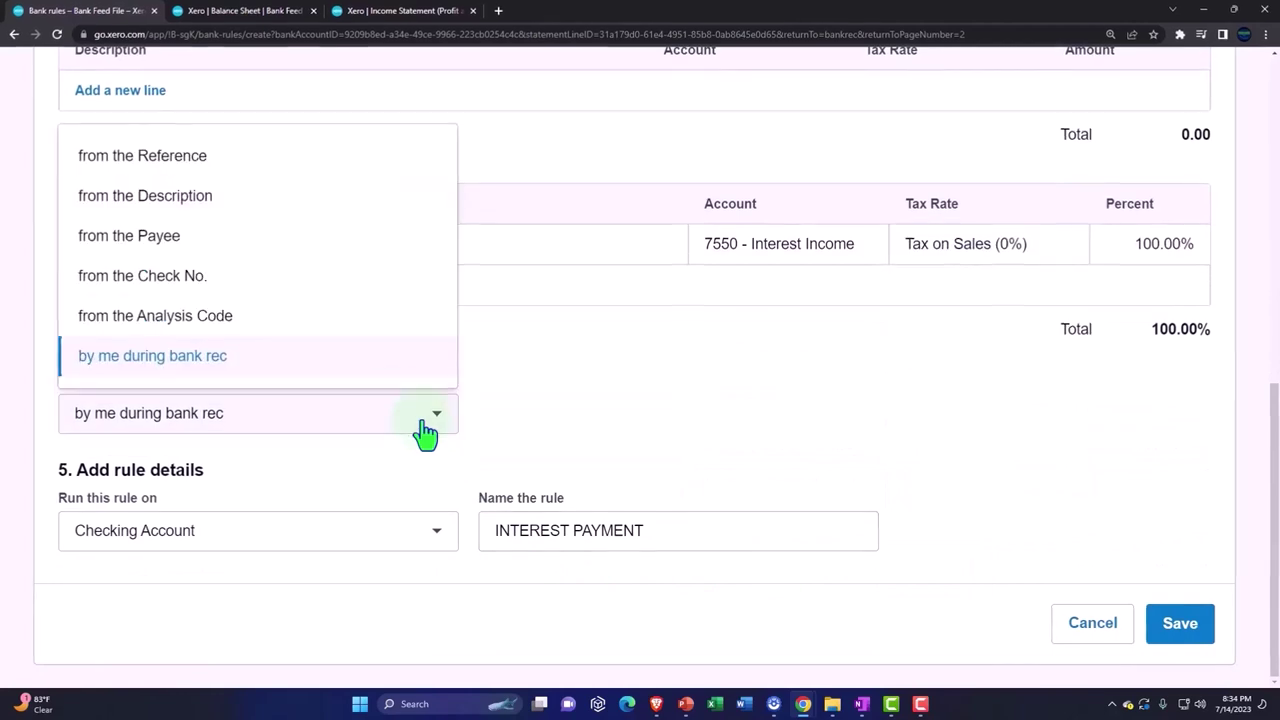
click(242, 200)
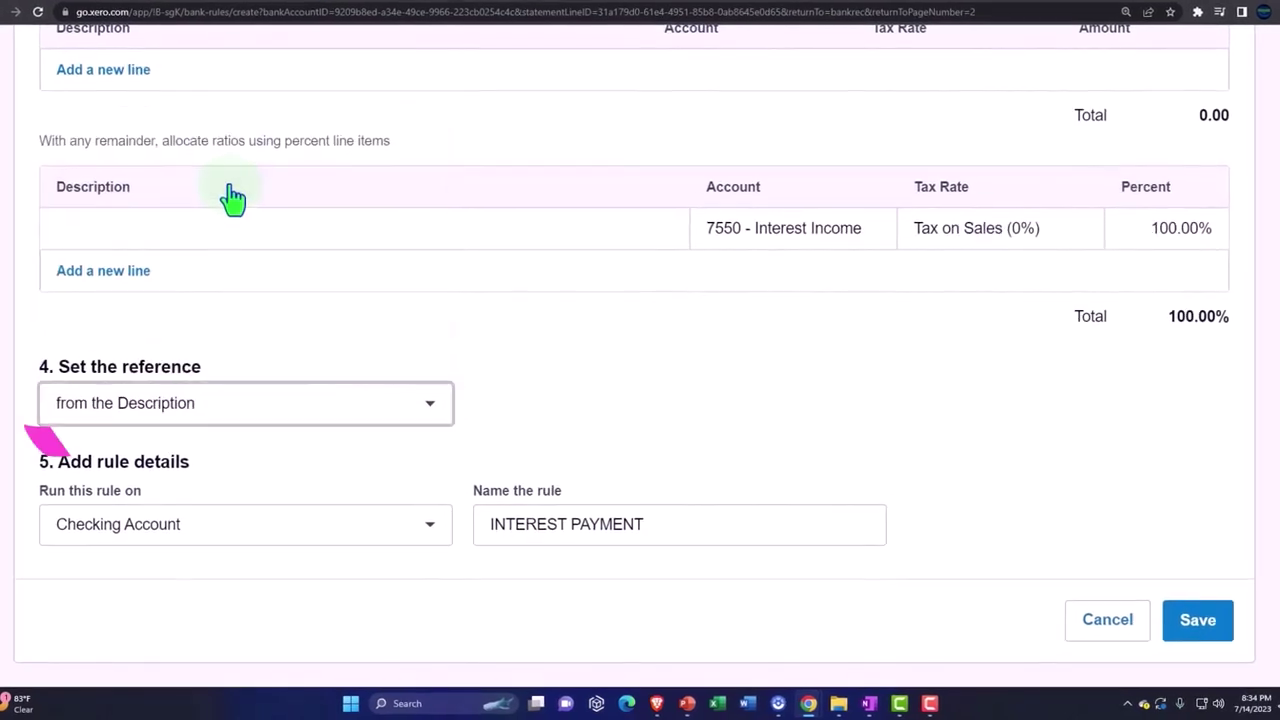
click(300, 415)
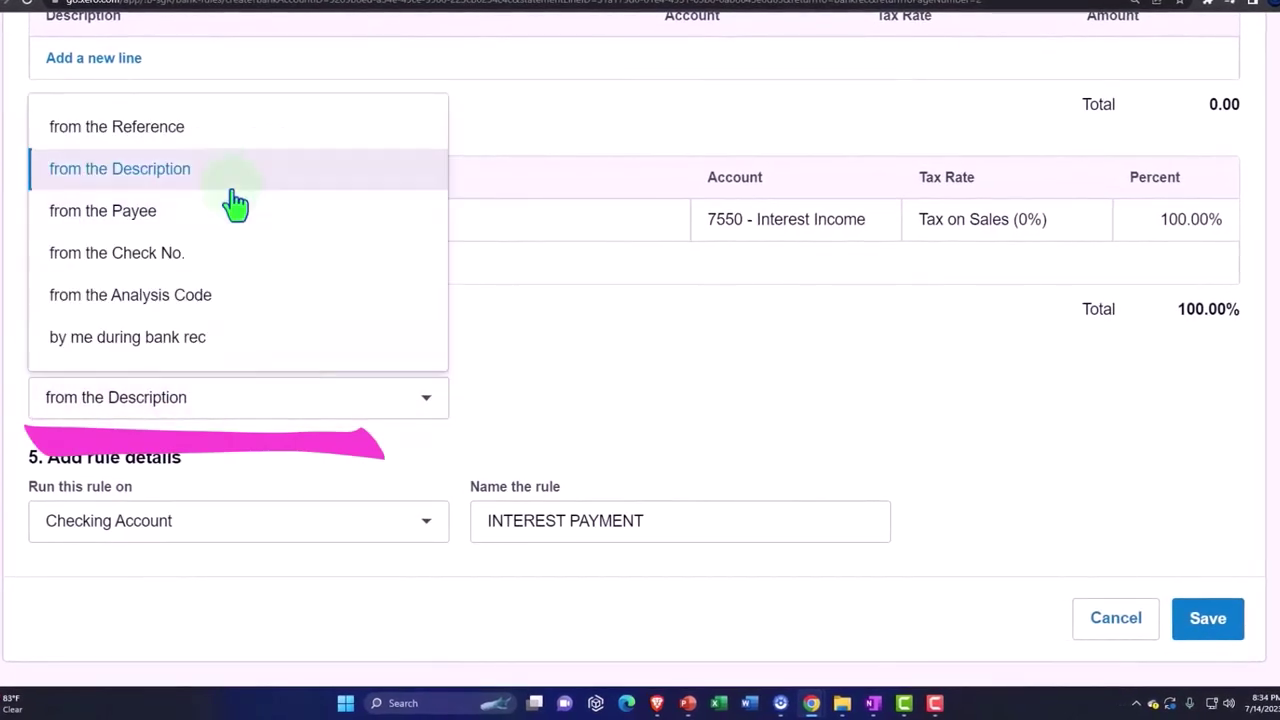
click(210, 142)
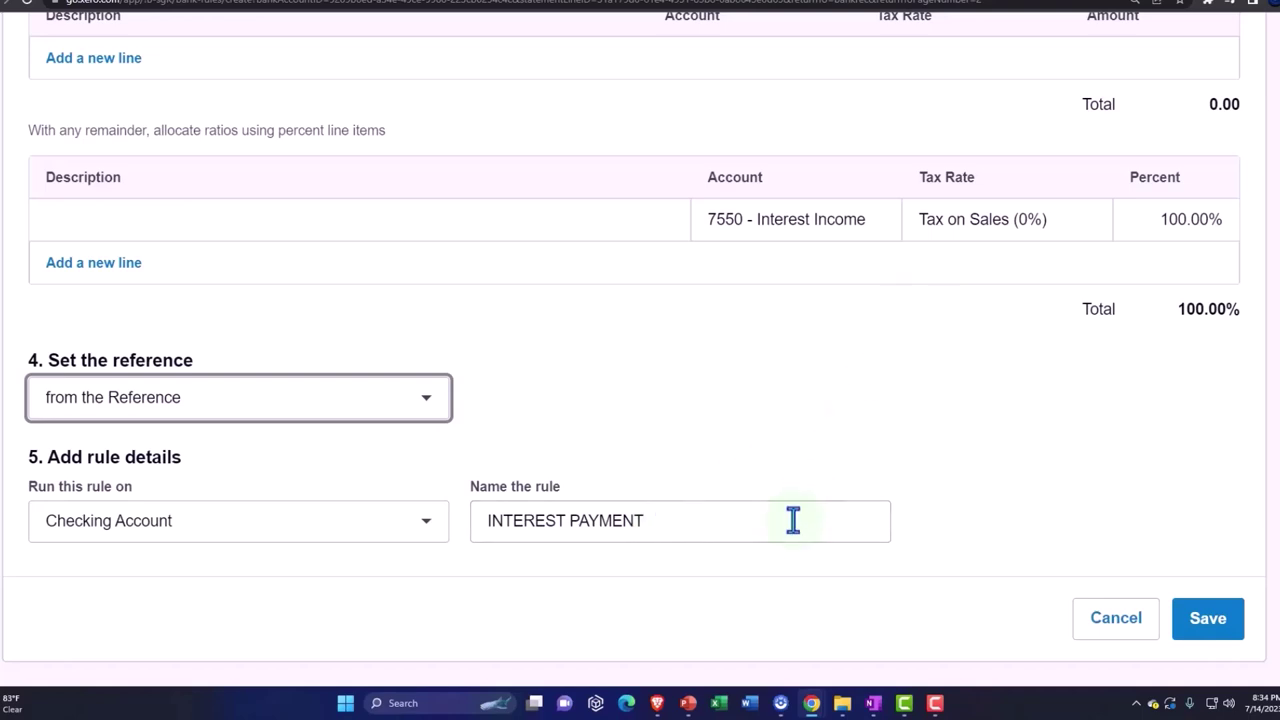
click(1210, 622)
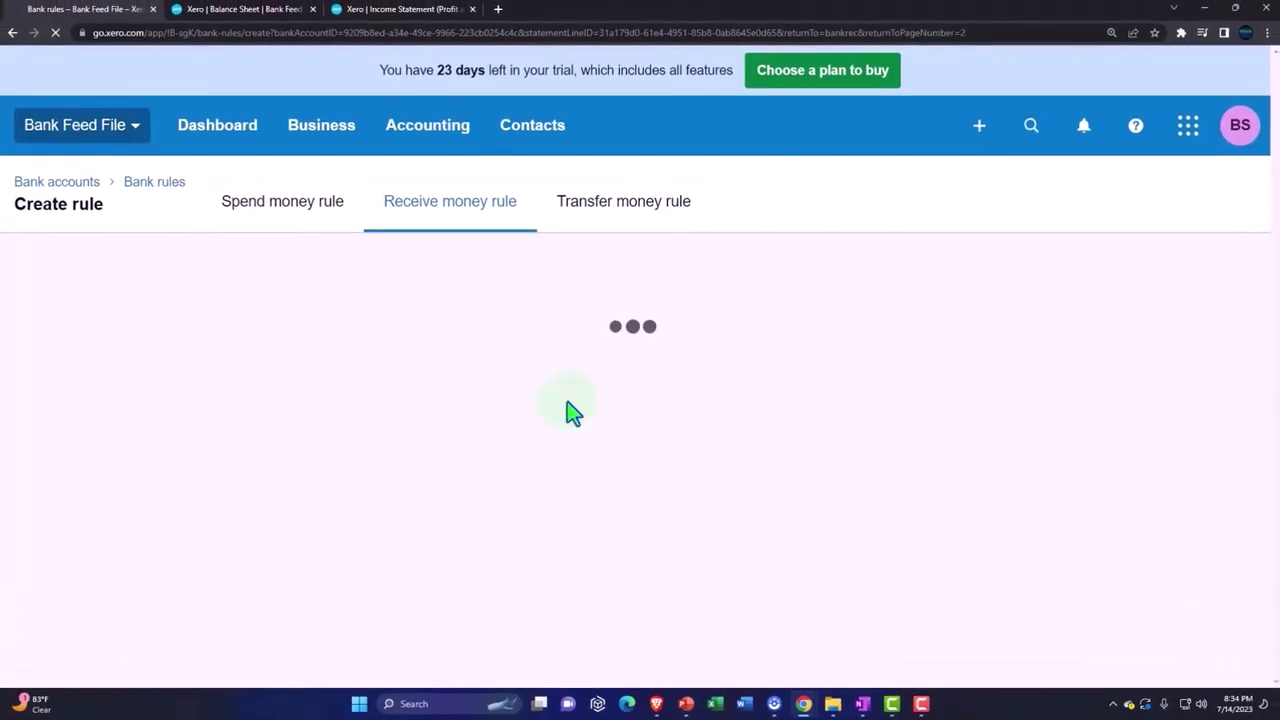
- Reconcile the Sep 30, 2022 INTEREST PAYMENT statement line by accepting the matching bank rule
scroll(462, 382, down, 1)
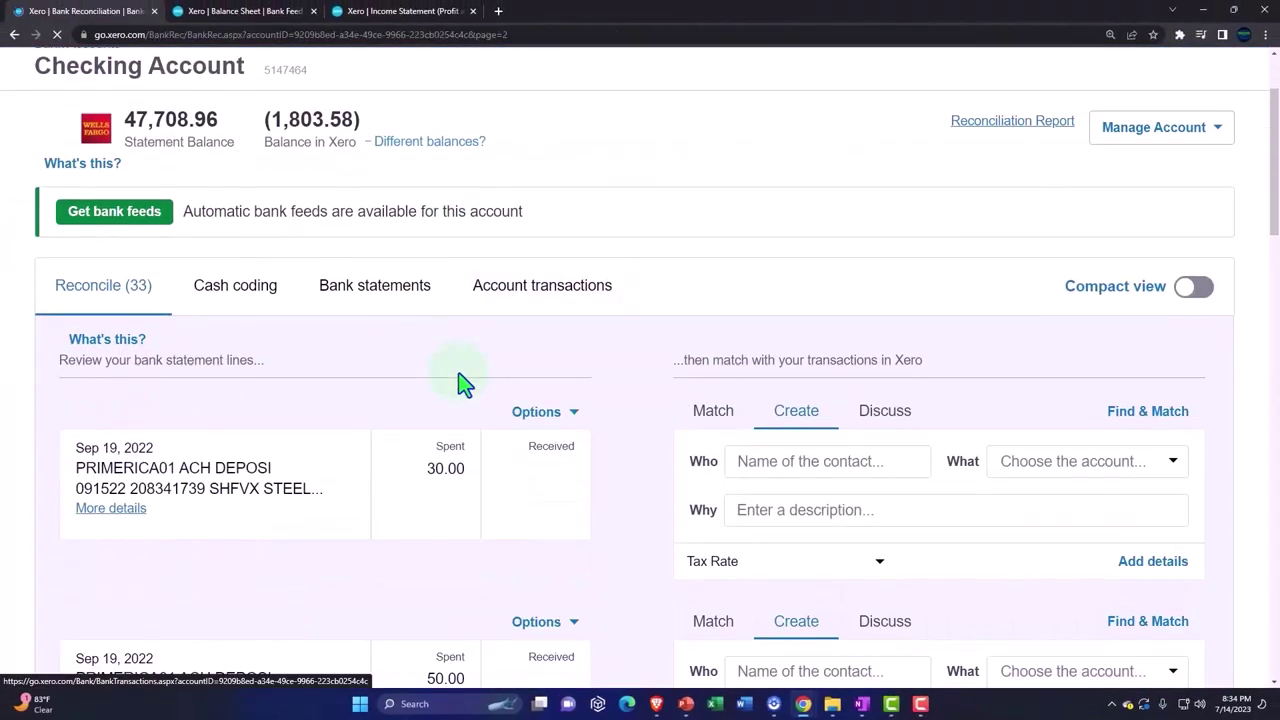
scroll(462, 382, down, 12)
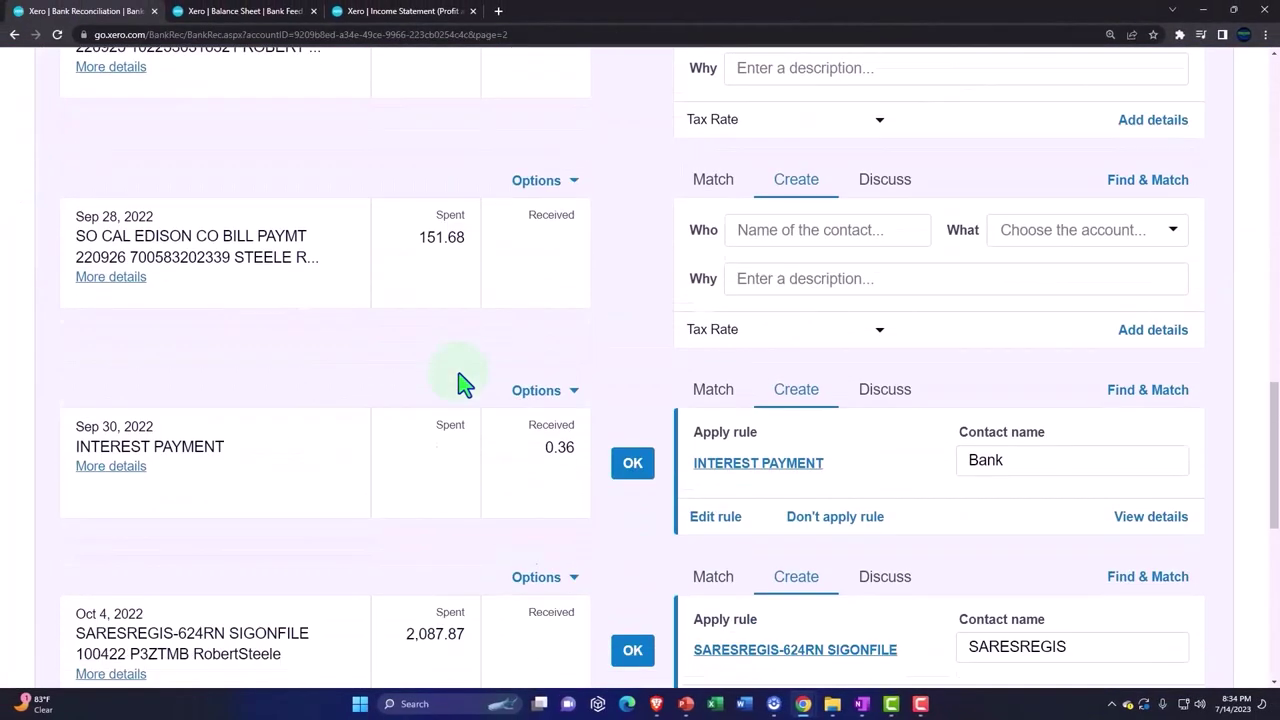
scroll(462, 382, down, 1)
click(632, 347)
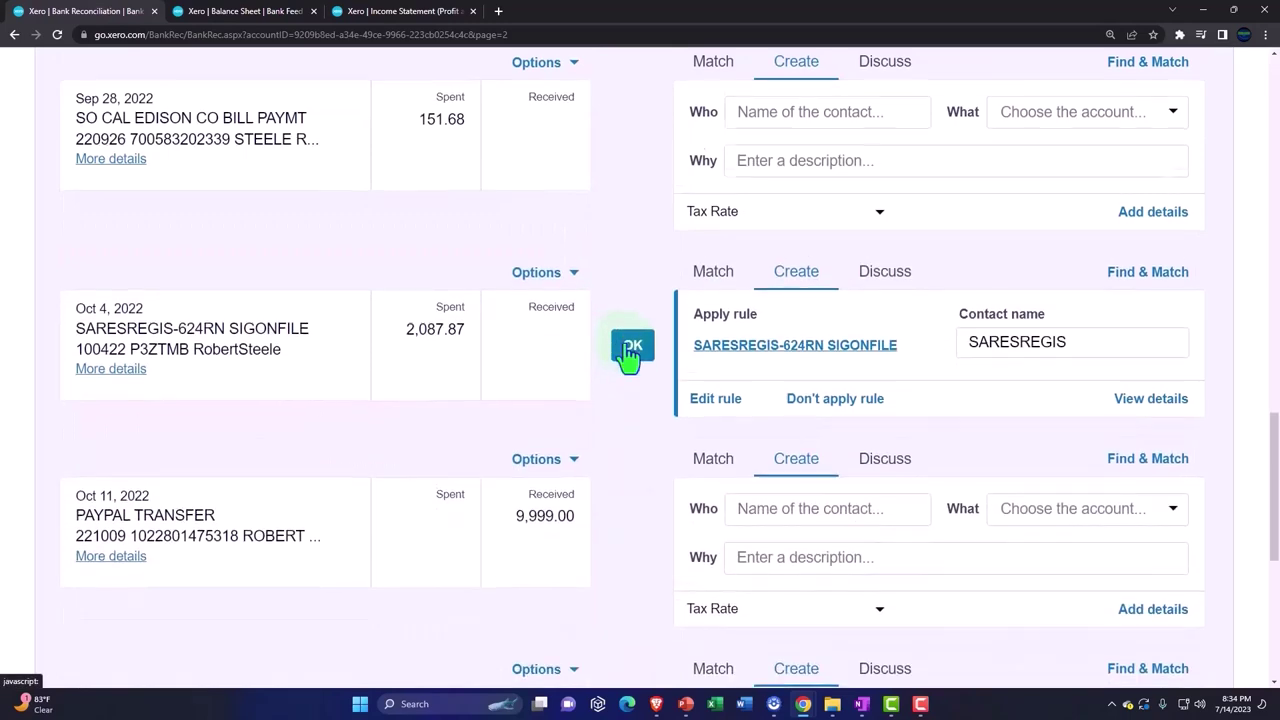
- Reconcile the Oct 13, 2022 VERIZON WIRELESS PAYMENTS statement line by accepting its bank rule
scroll(628, 358, down, 2)
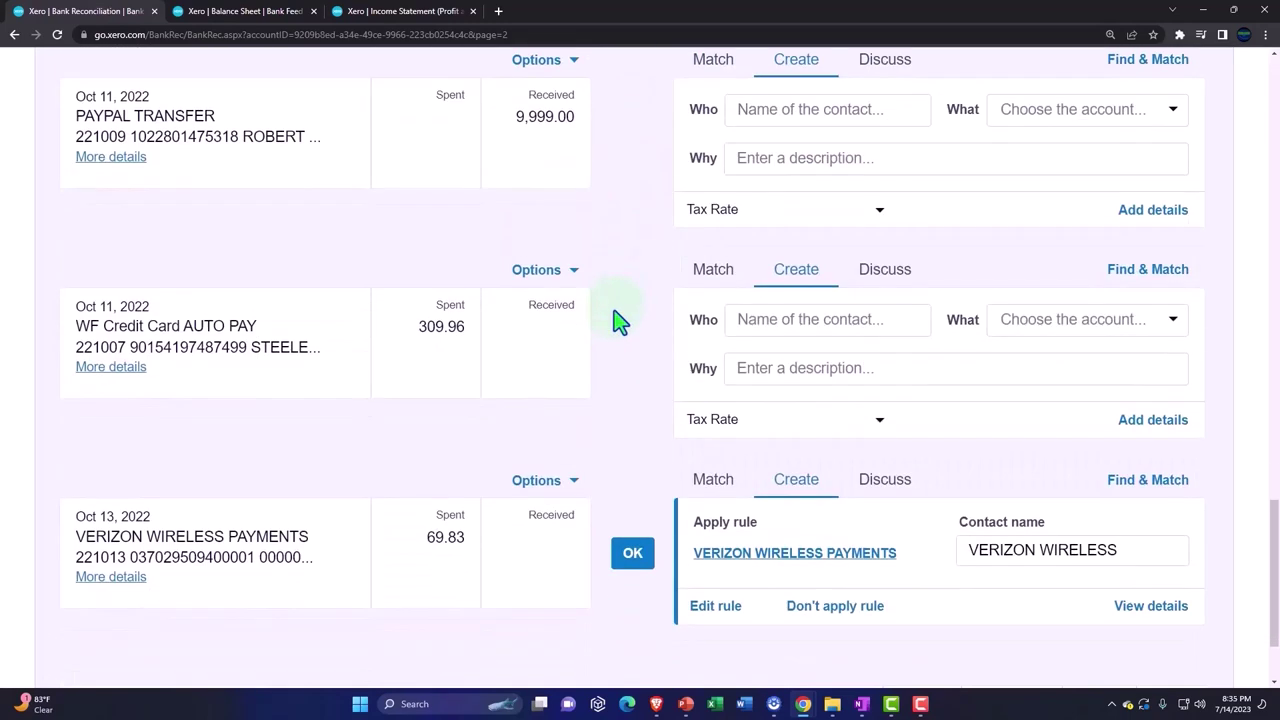
scroll(614, 310, down, 2)
click(632, 425)
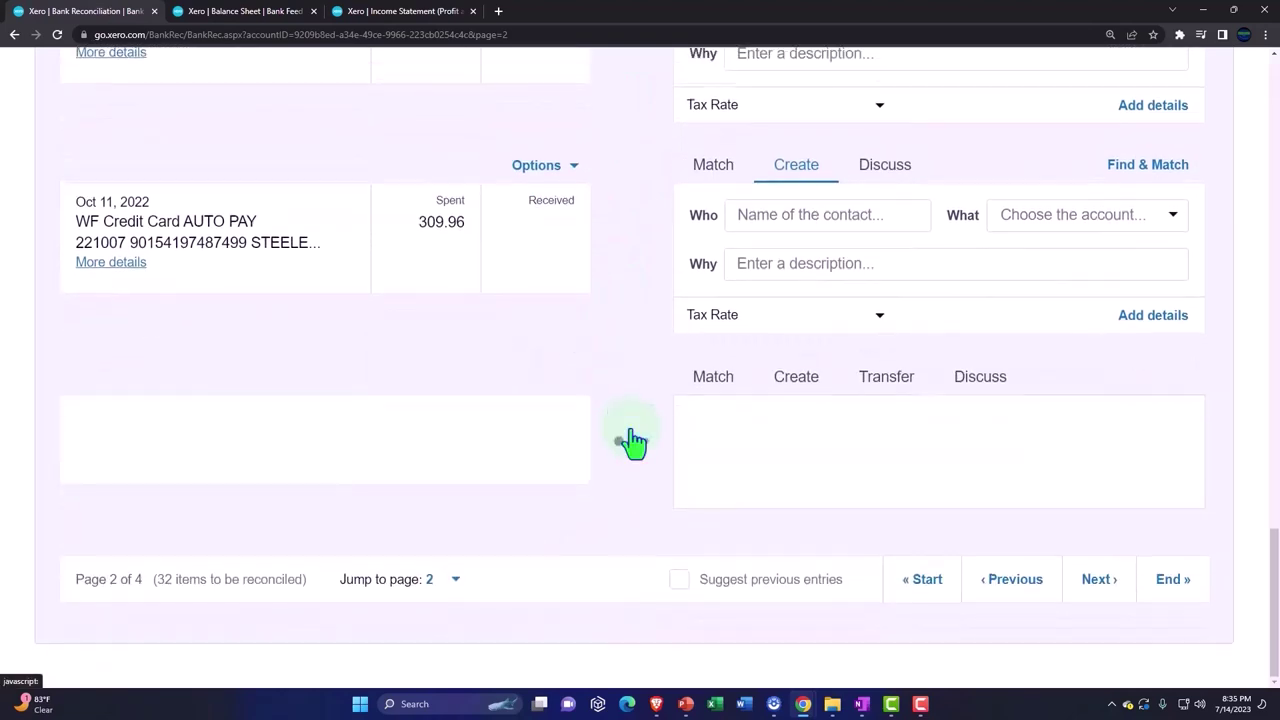